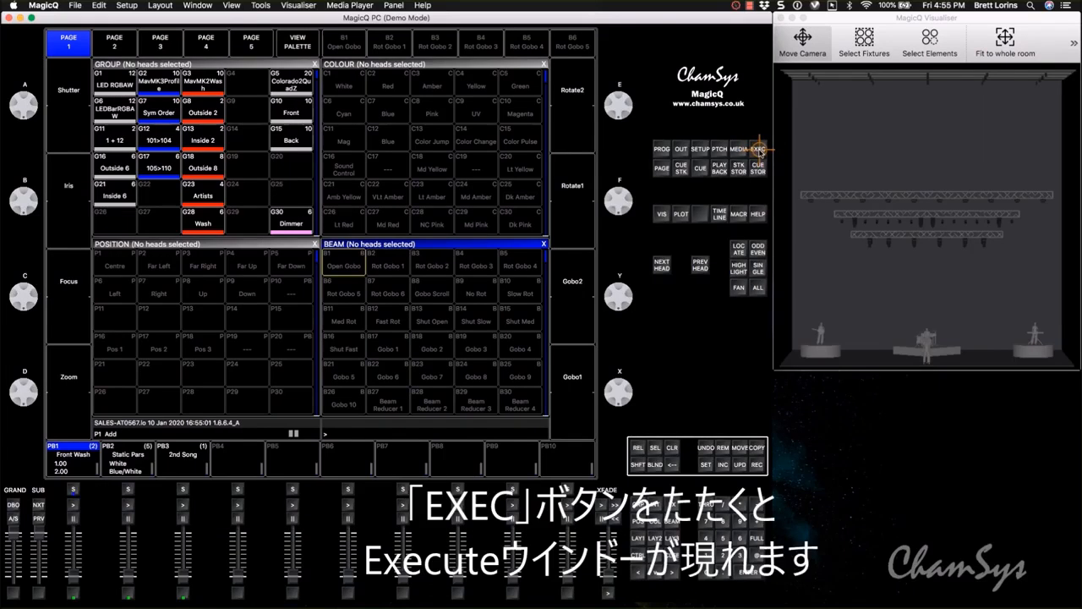
- Open the Execute window and set page 1's grid size to 8/4
left_click(760, 149)
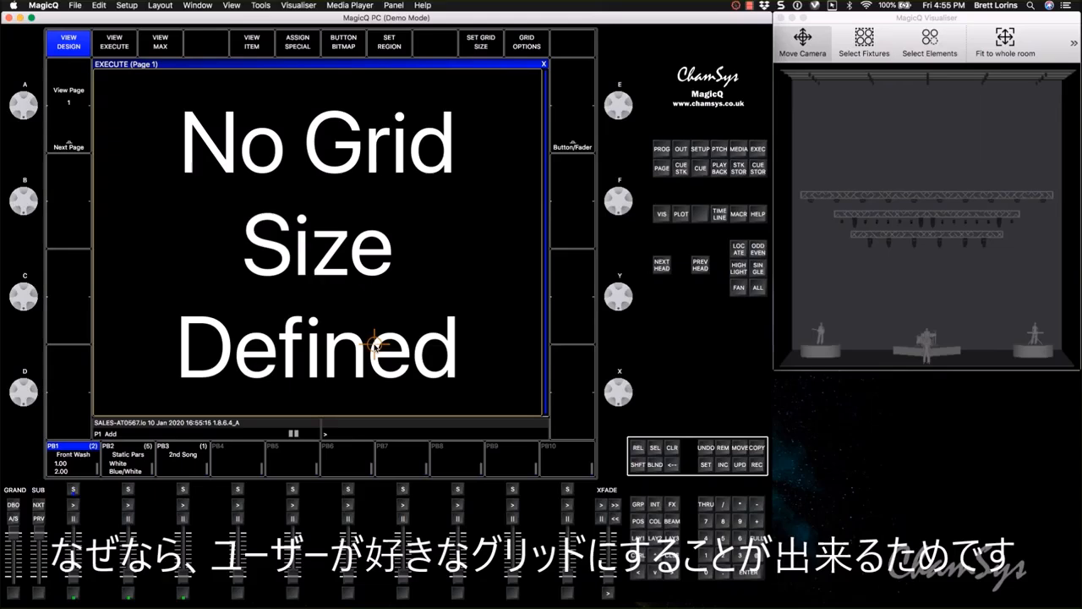
left_click(481, 42)
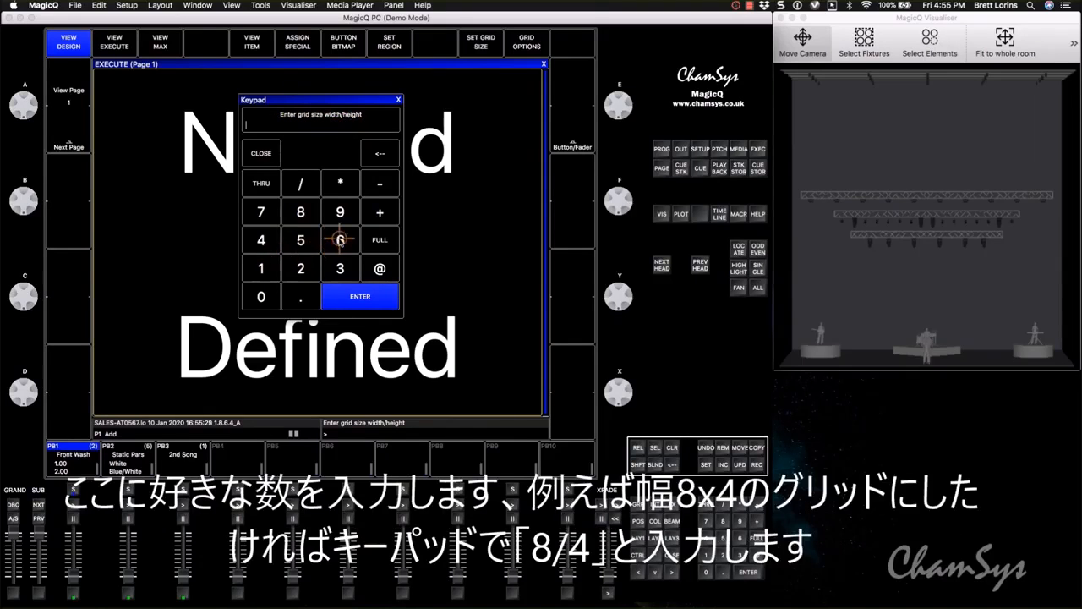
left_click(301, 212)
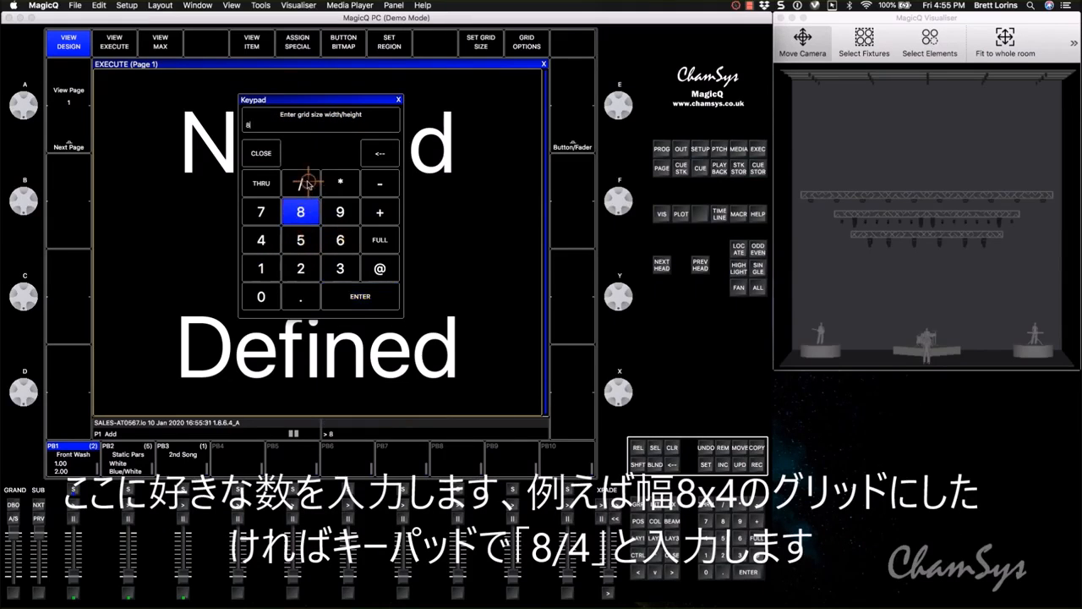
left_click(301, 183)
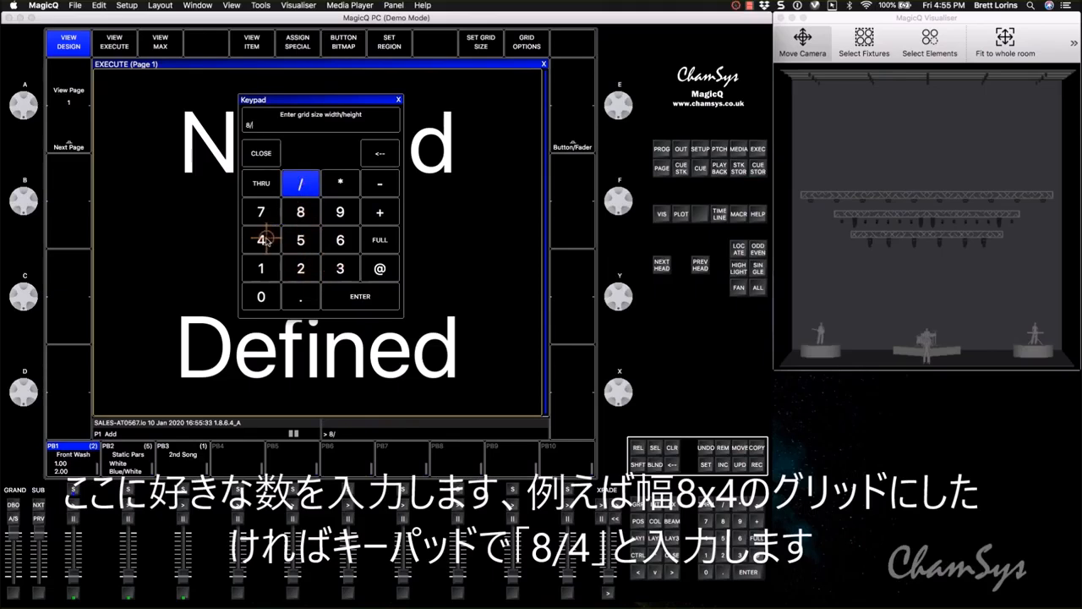
left_click(261, 240)
left_click(335, 288)
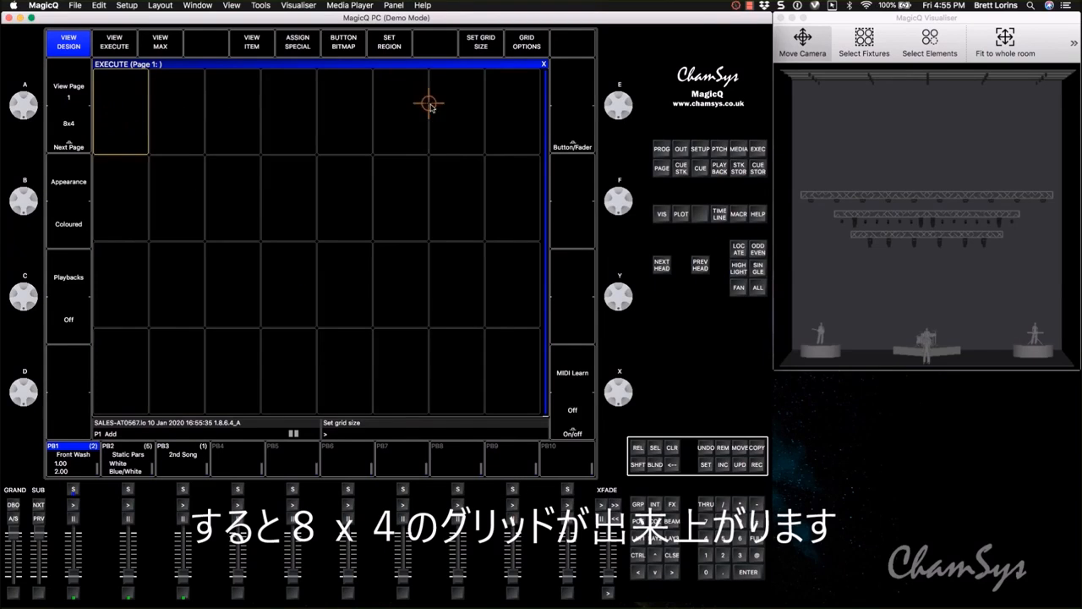
- Change the grid size of Execute page 1 to 3/9
left_click(480, 42)
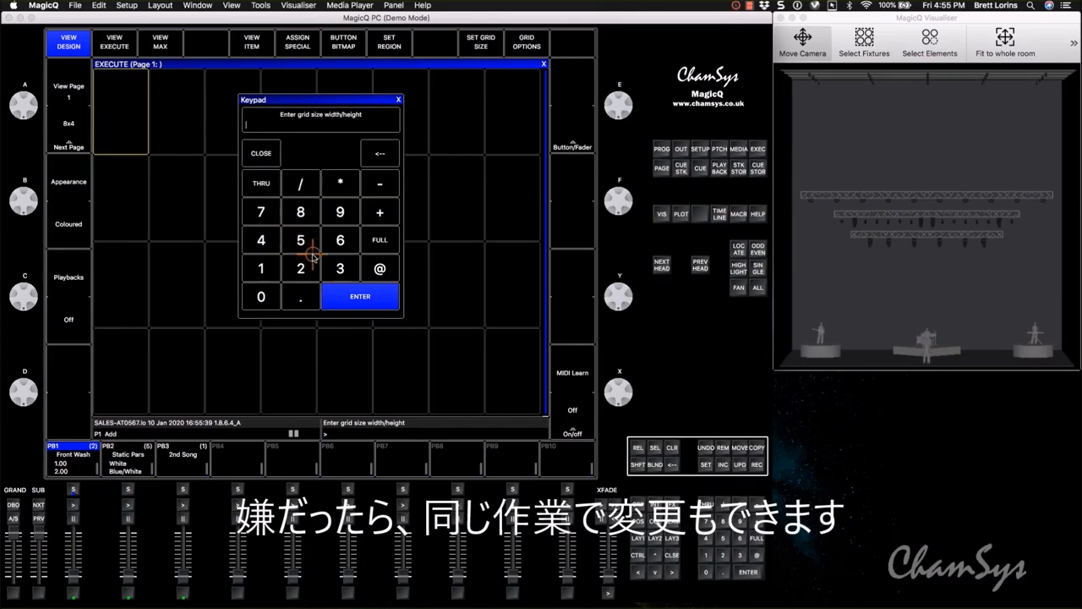
left_click(341, 269)
left_click(301, 184)
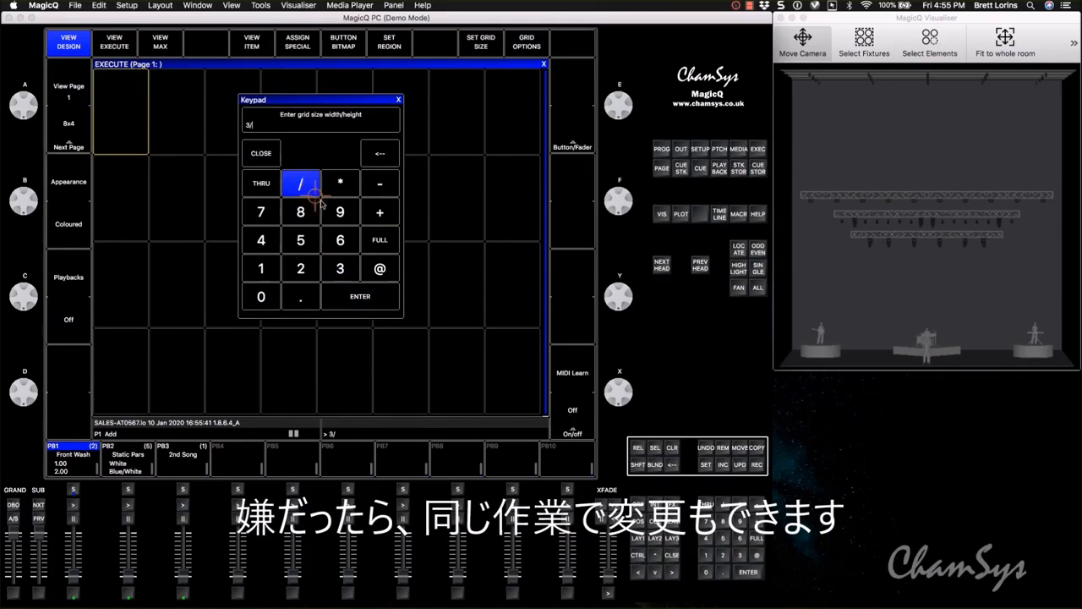
left_click(337, 212)
left_click(351, 296)
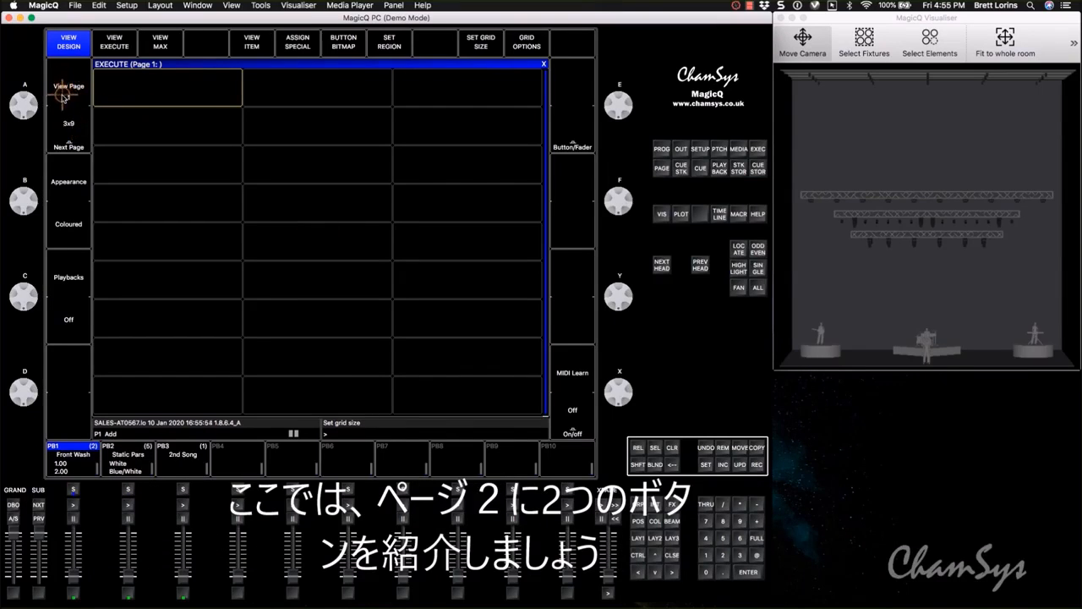
- Go to Execute page 2 and test the house lights by switching the Back and Front buttons on and off
left_click(71, 140)
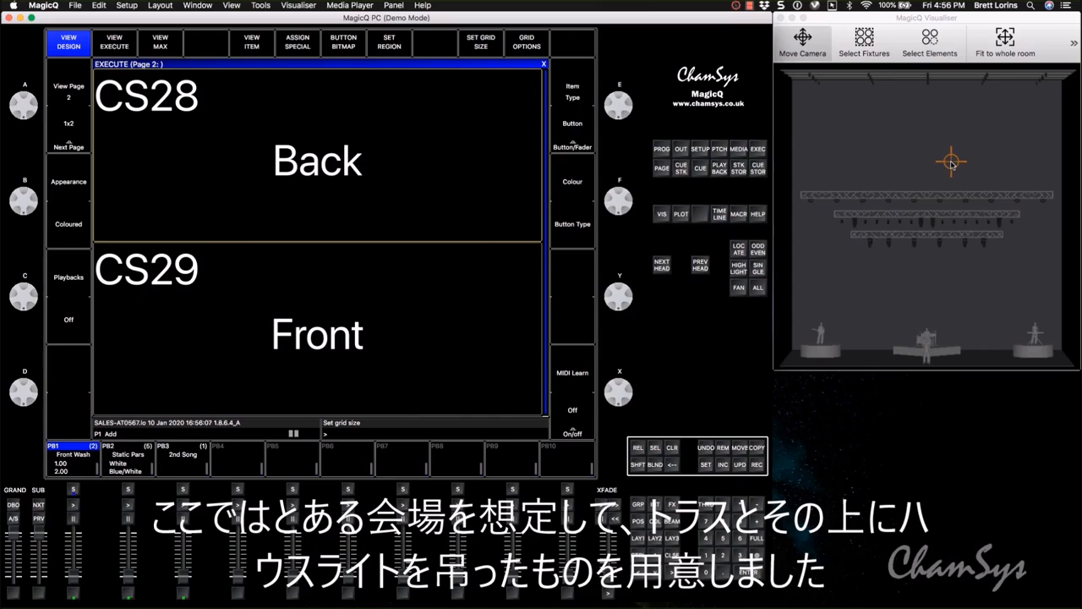
left_click(849, 163)
left_click_drag(849, 163, 860, 76)
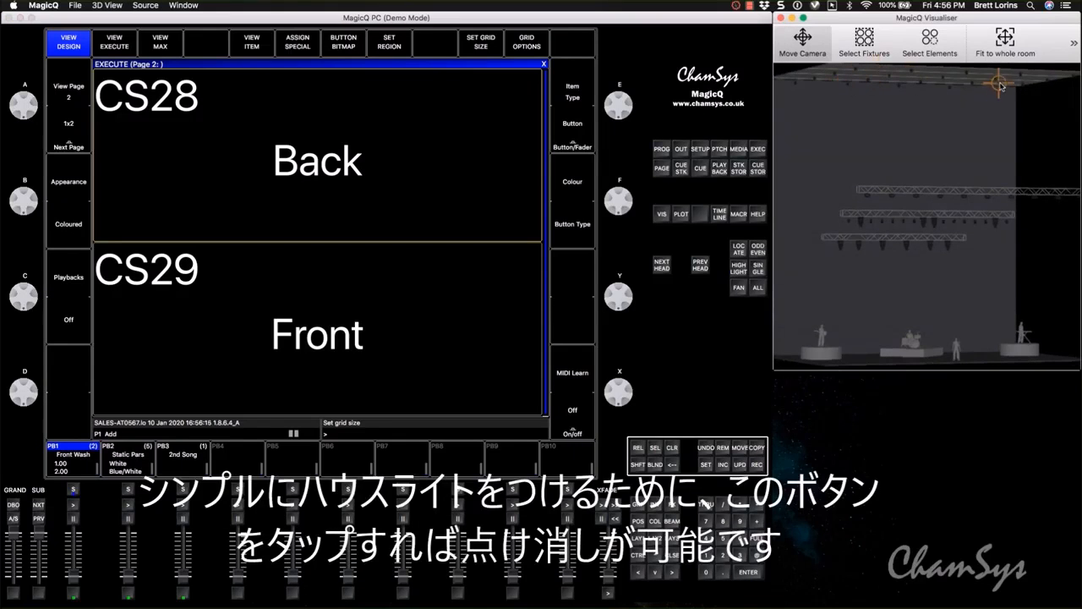
left_click_drag(888, 179, 761, 178)
left_click_drag(869, 200, 875, 203)
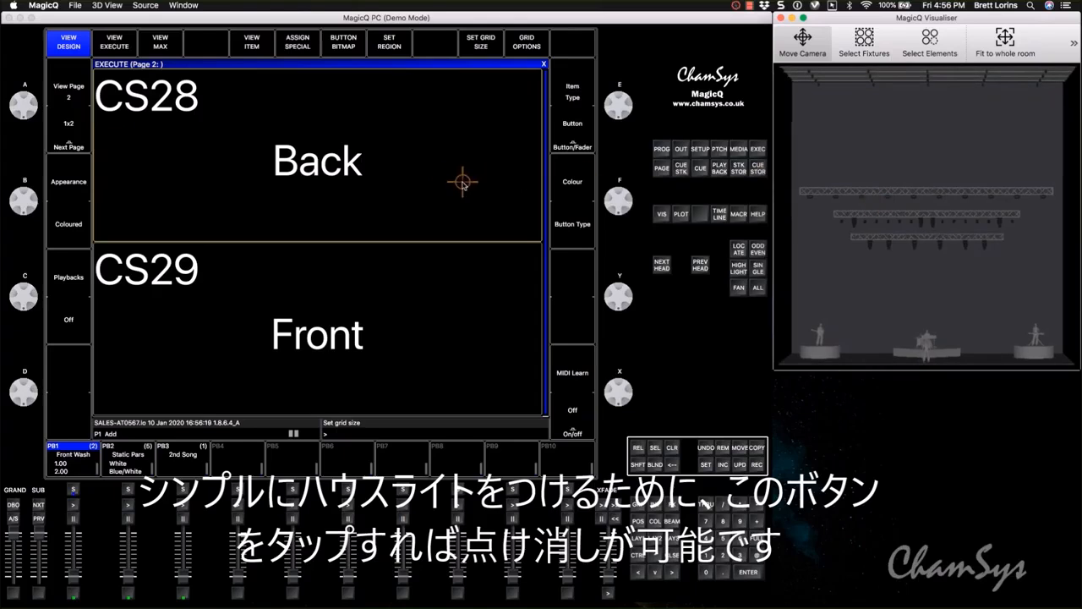
left_click(437, 175)
left_click(428, 290)
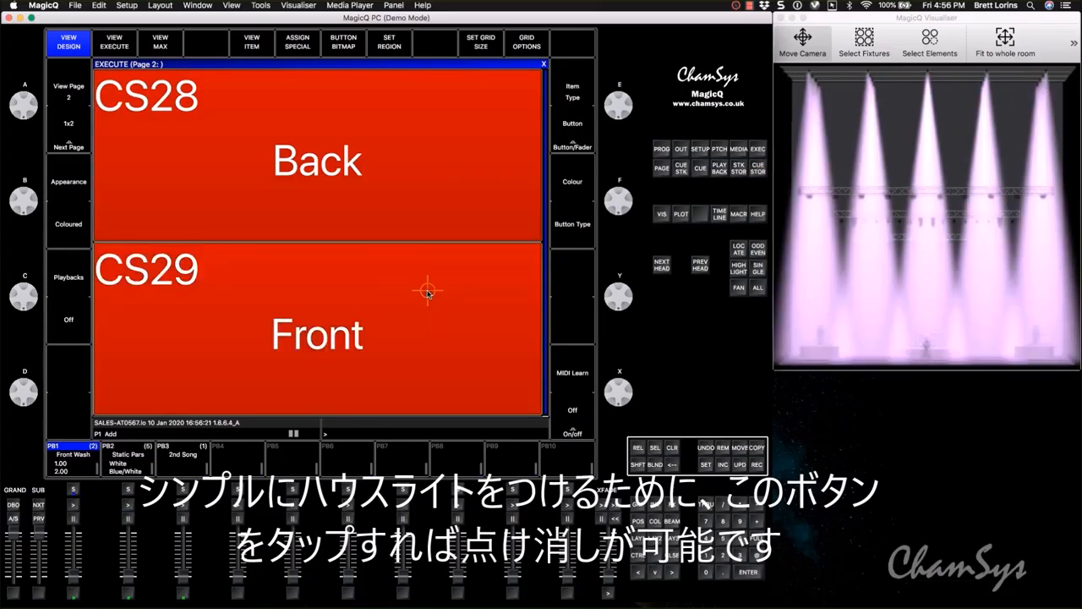
left_click(472, 192)
left_click(491, 258)
left_click(491, 285)
left_click(487, 296)
- Check each house light group alone from the side of the stage, switching Back on and off before Front
left_click_drag(809, 234, 976, 268)
left_click(417, 203)
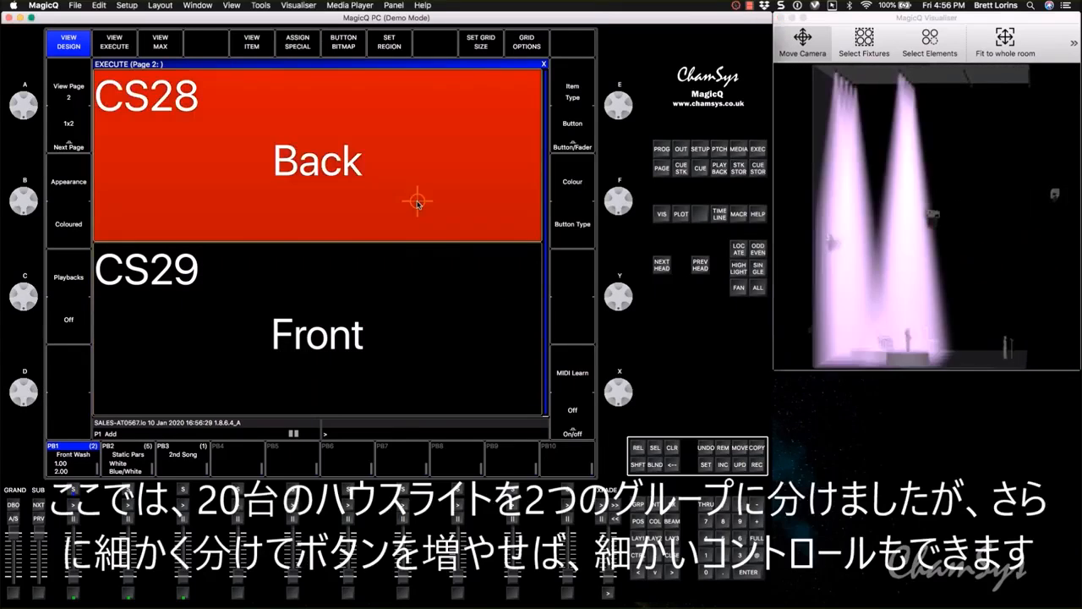
left_click(417, 203)
left_click(435, 318)
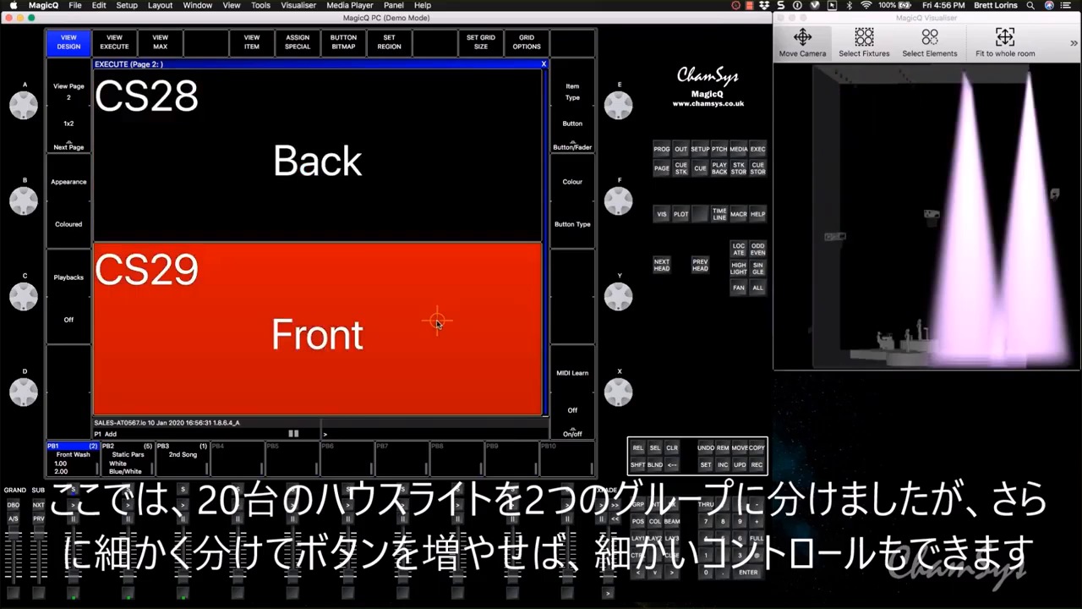
left_click(437, 322)
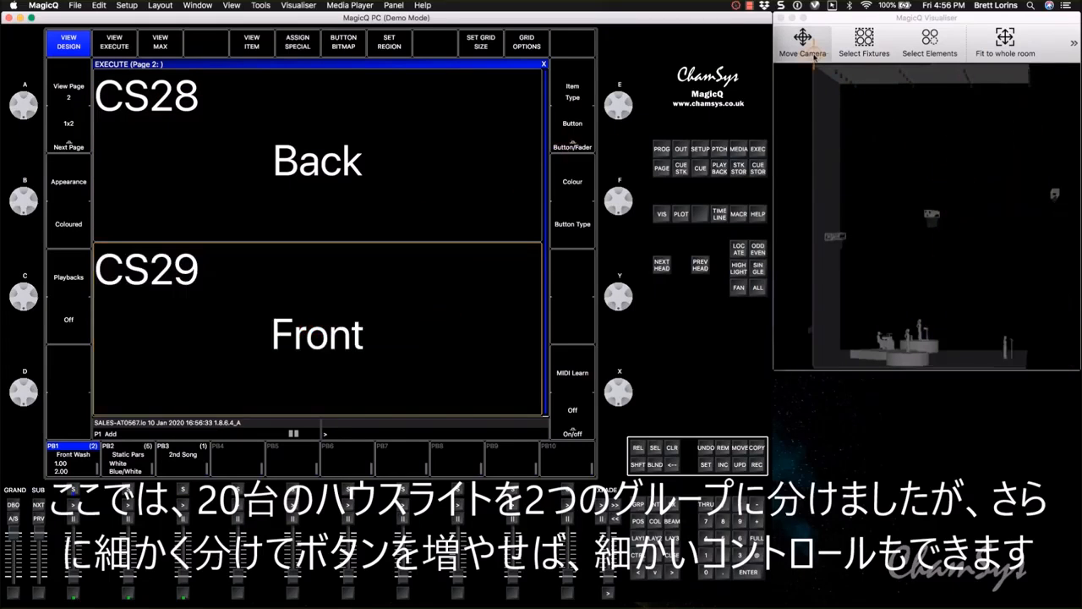
- Switch on both the Back and Front house lights and return to Execute page 1 with them lit
left_click(403, 192)
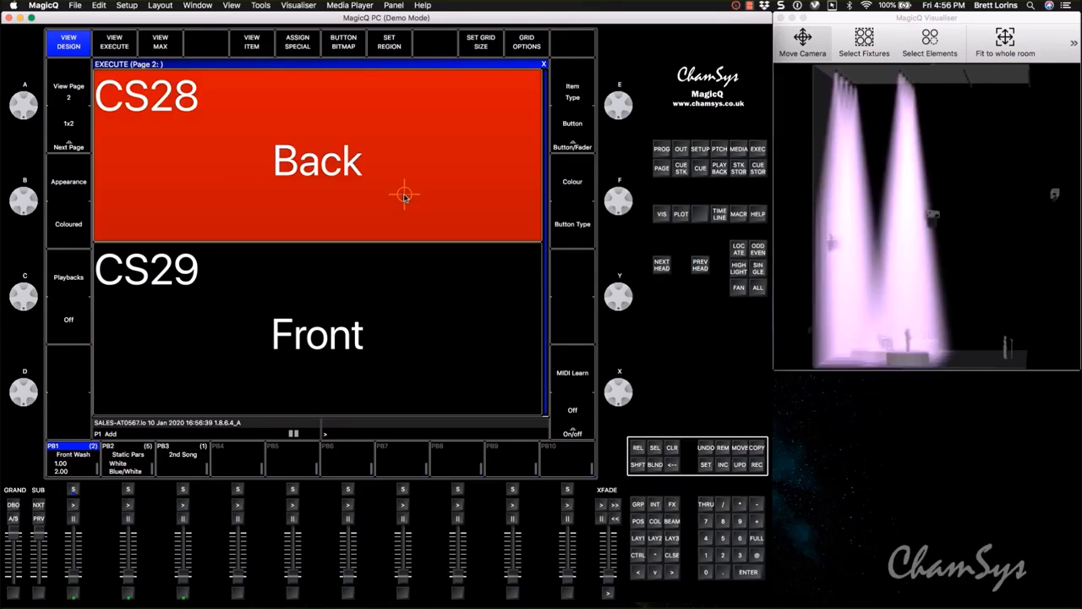
left_click(431, 311)
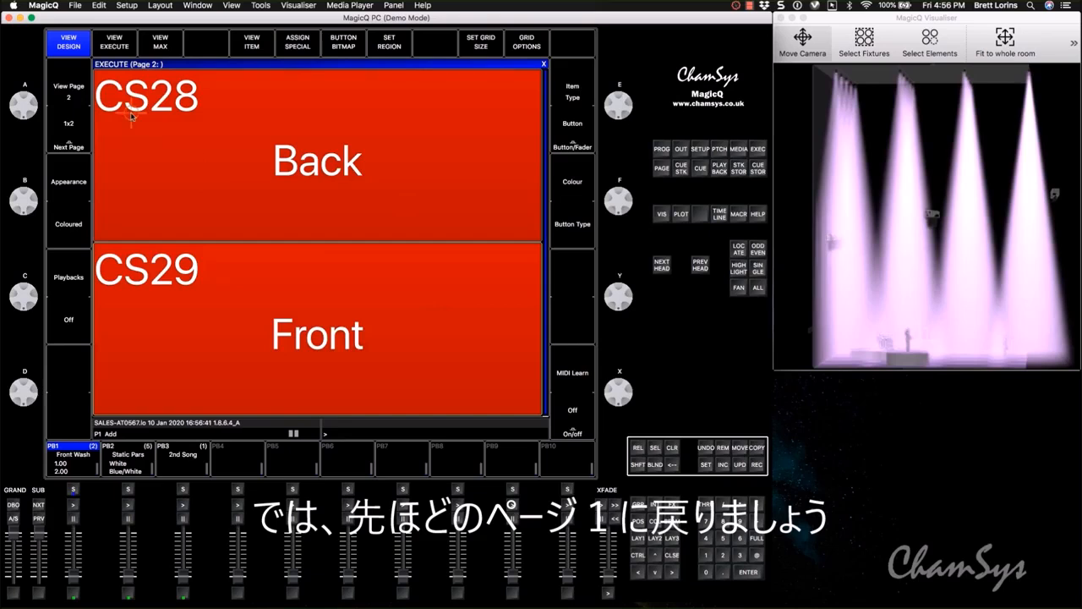
left_click(70, 86)
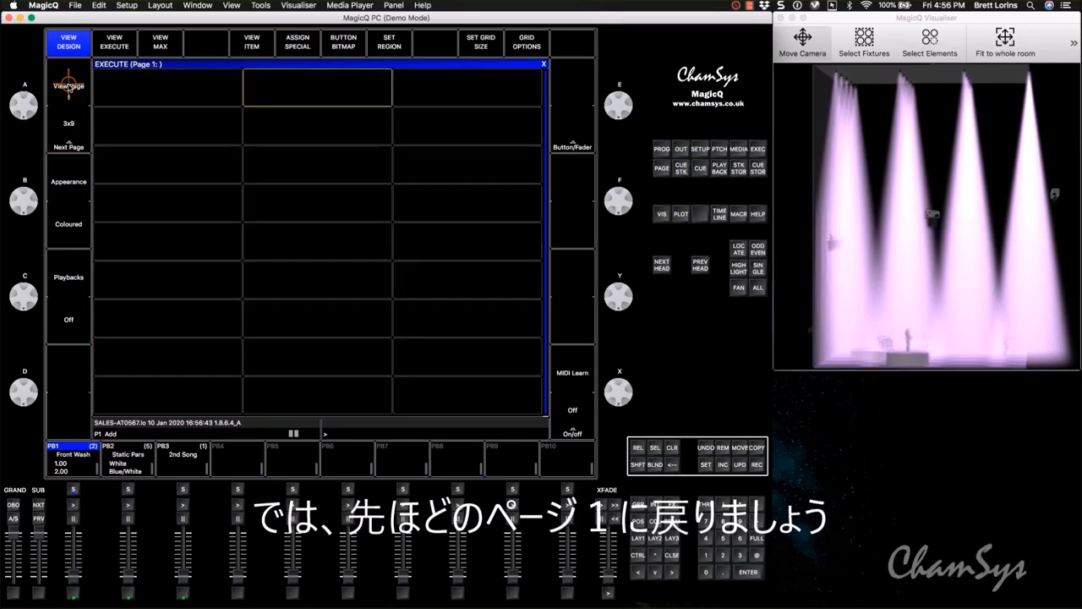
left_click(900, 239)
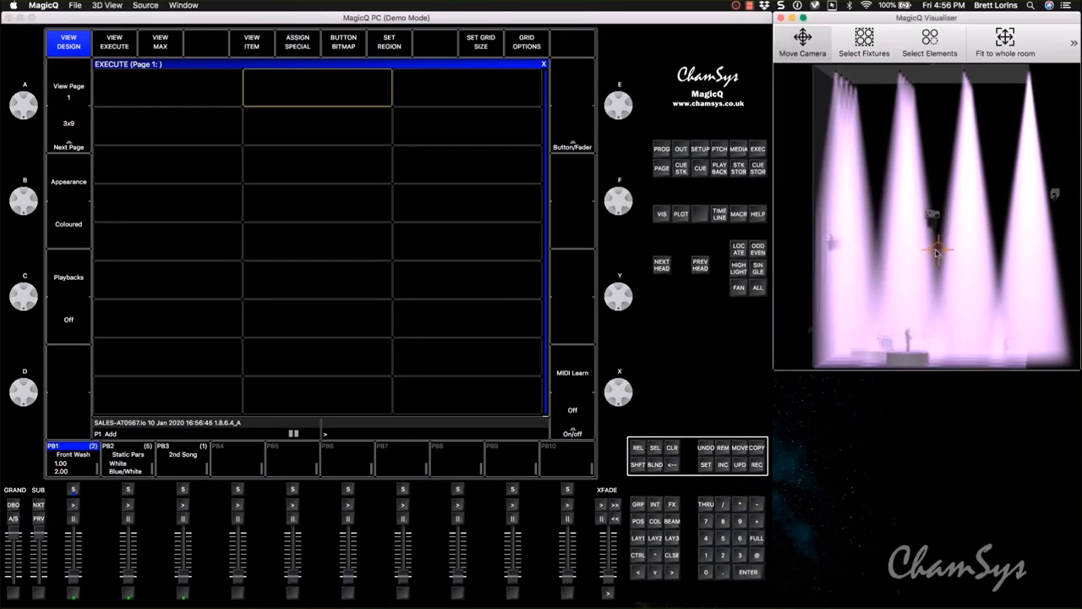
left_click_drag(897, 237, 794, 235)
left_click_drag(931, 243, 841, 243)
mouse_move(917, 248)
left_mouse_down()
mouse_move(842, 254)
mouse_move(901, 260)
mouse_move(898, 249)
left_mouse_up()
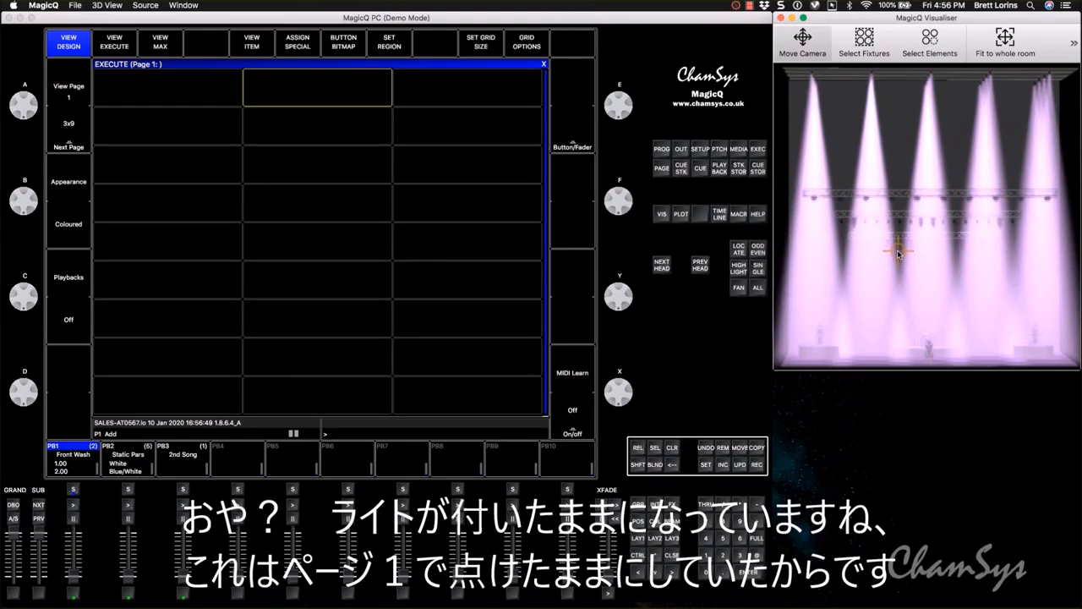
- Return to Execute page 2 and switch off the Back and Front house lights
left_click(81, 122)
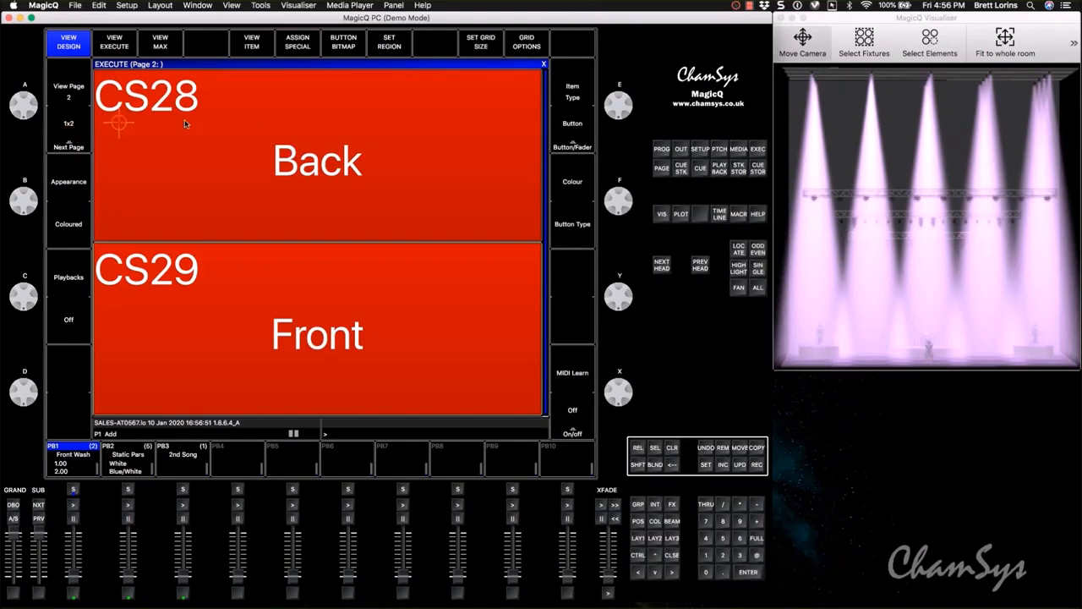
left_click(362, 166)
left_click(378, 334)
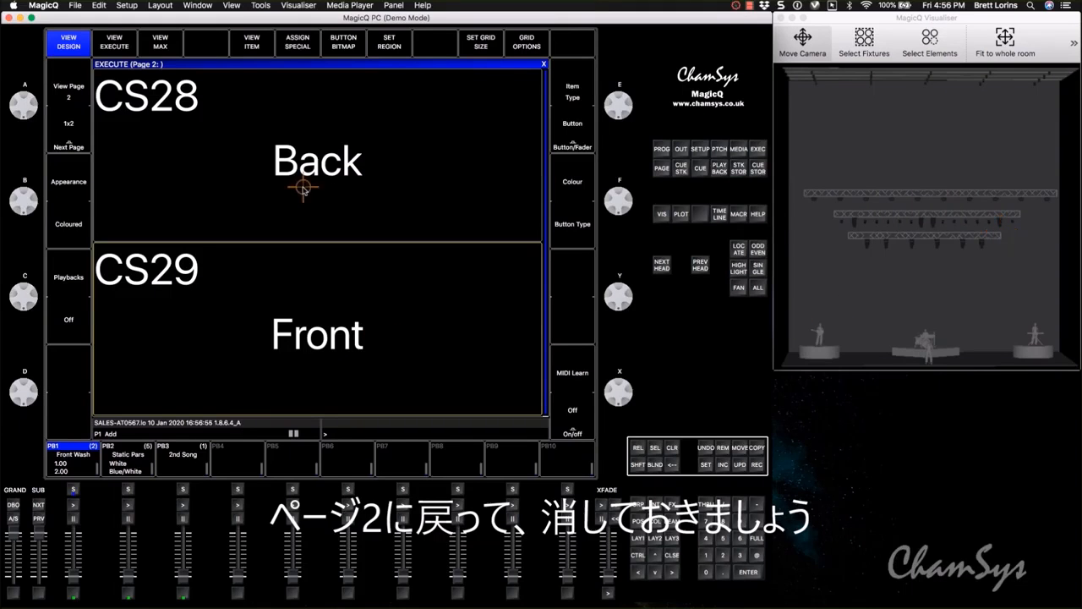
- Go to Execute page 3 and remove the Green button between Teal and Yellow in the first row
left_click(69, 138)
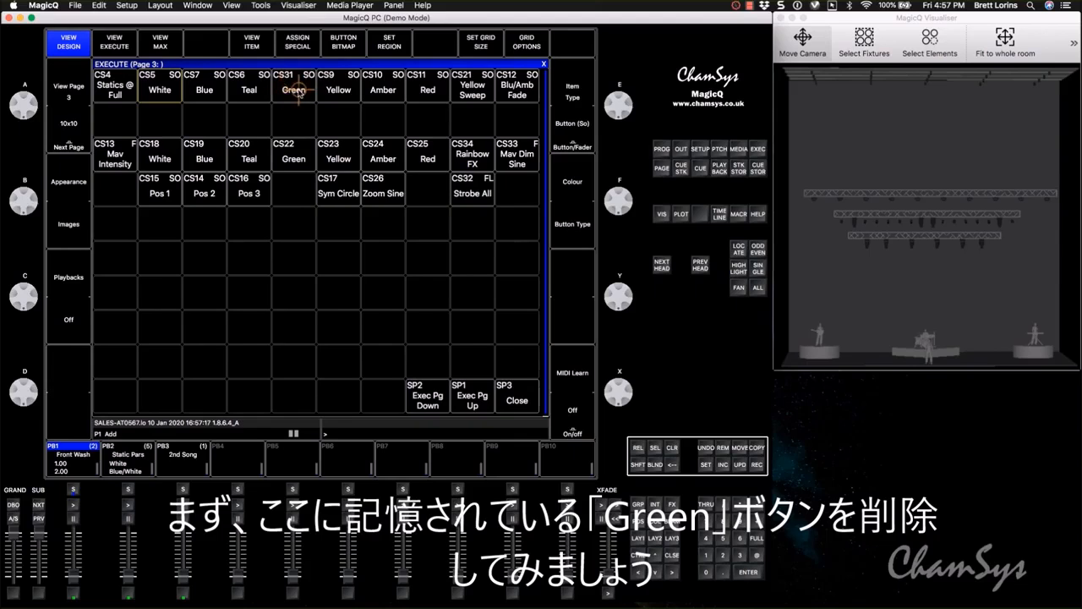
left_click(724, 448)
left_click(295, 88)
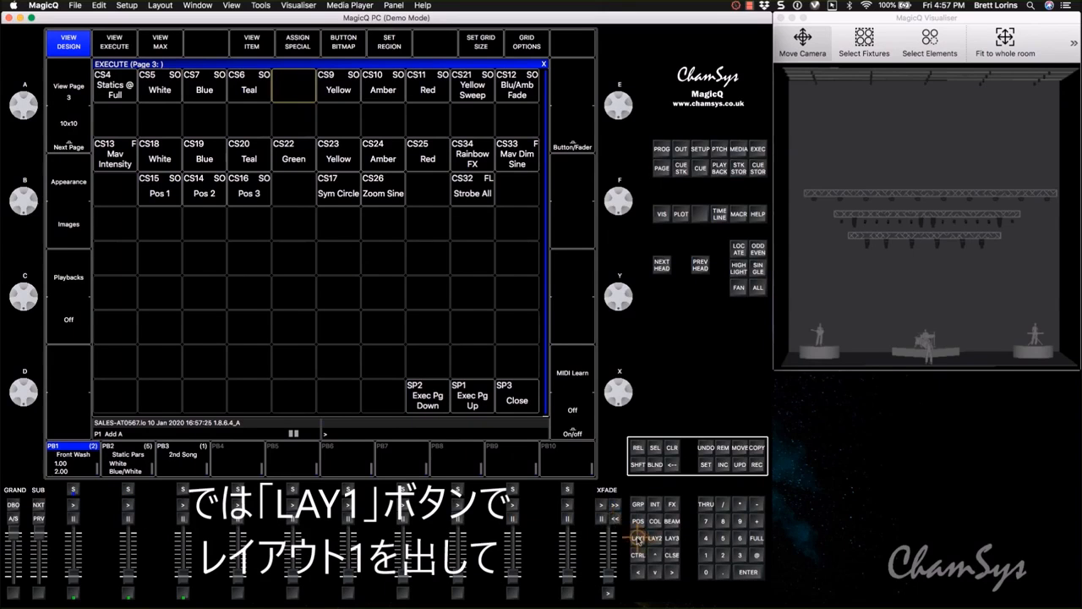
- Bring up layout 1, return to the Execute window and switch on the Statics @ Full button
left_click(637, 538)
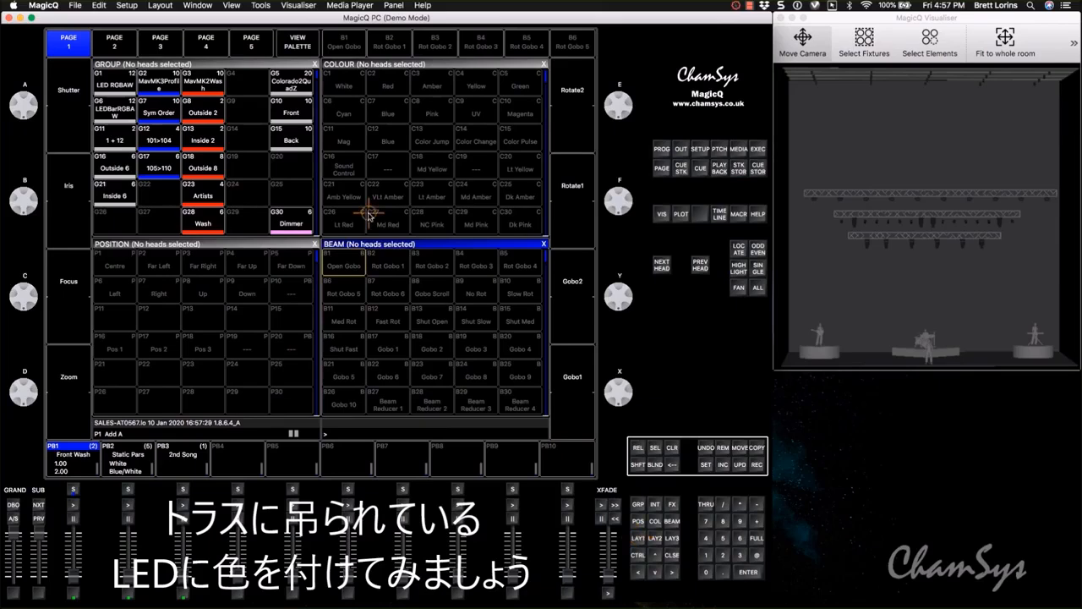
left_click(116, 80)
left_click(759, 149)
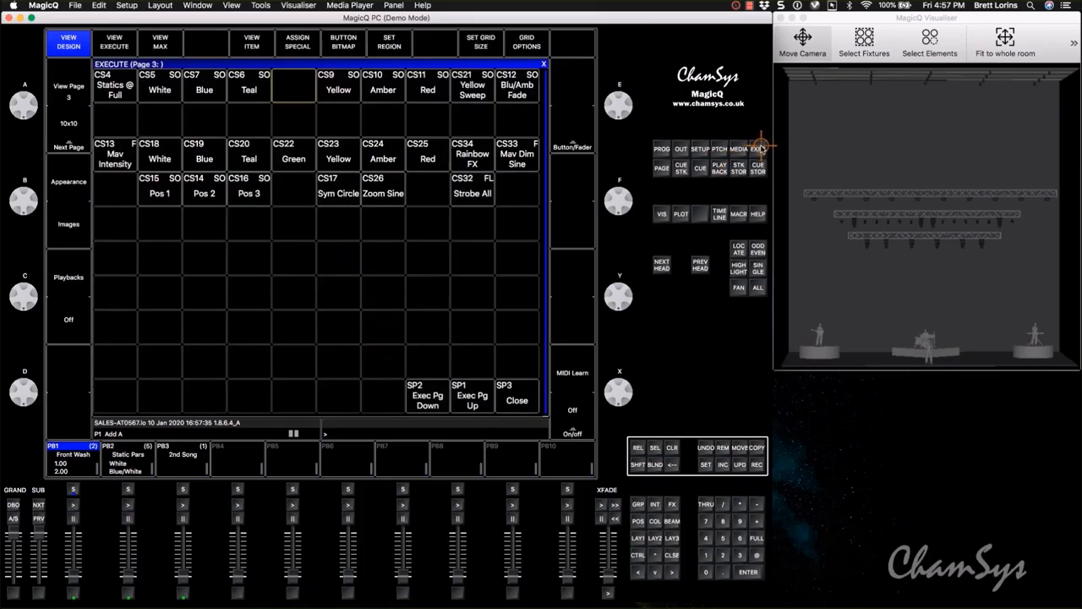
left_click(112, 93)
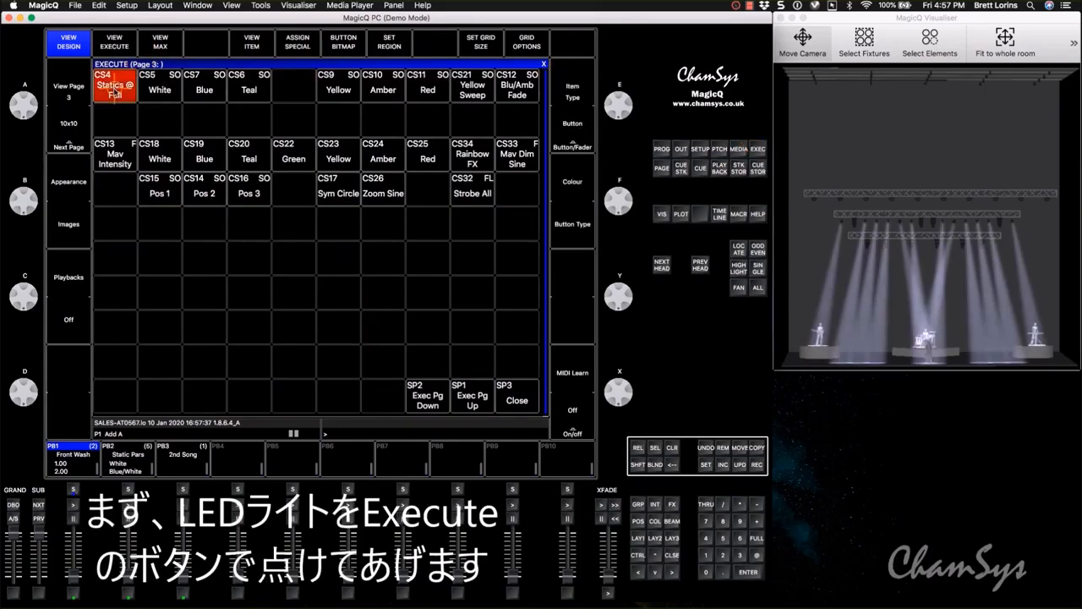
- Select the LEDBarRGBAW fixtures and set their colour to the Green palette (C5)
left_click(655, 521)
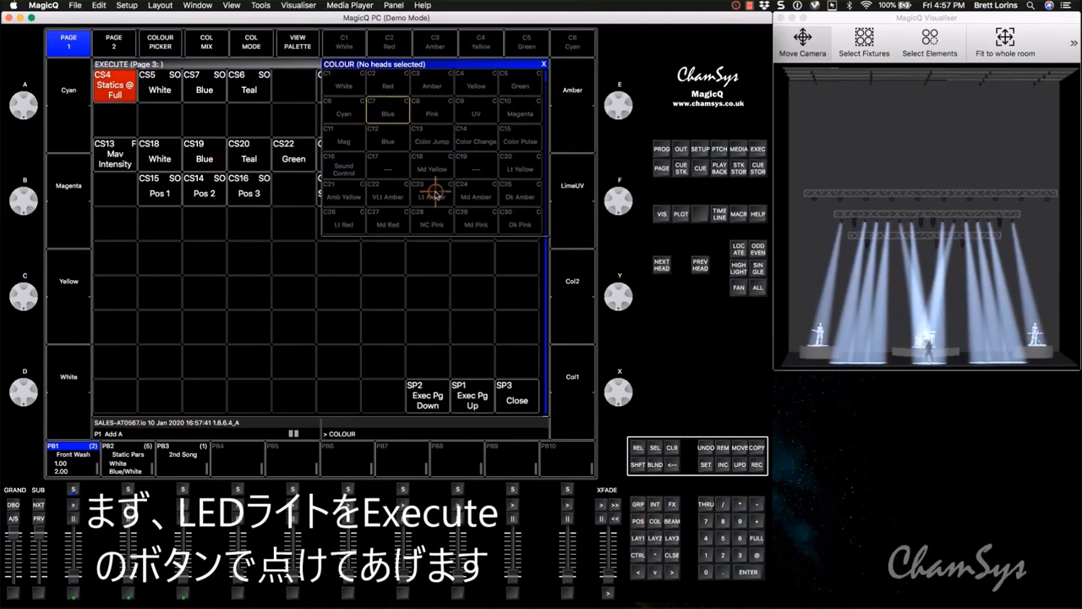
left_click(707, 556)
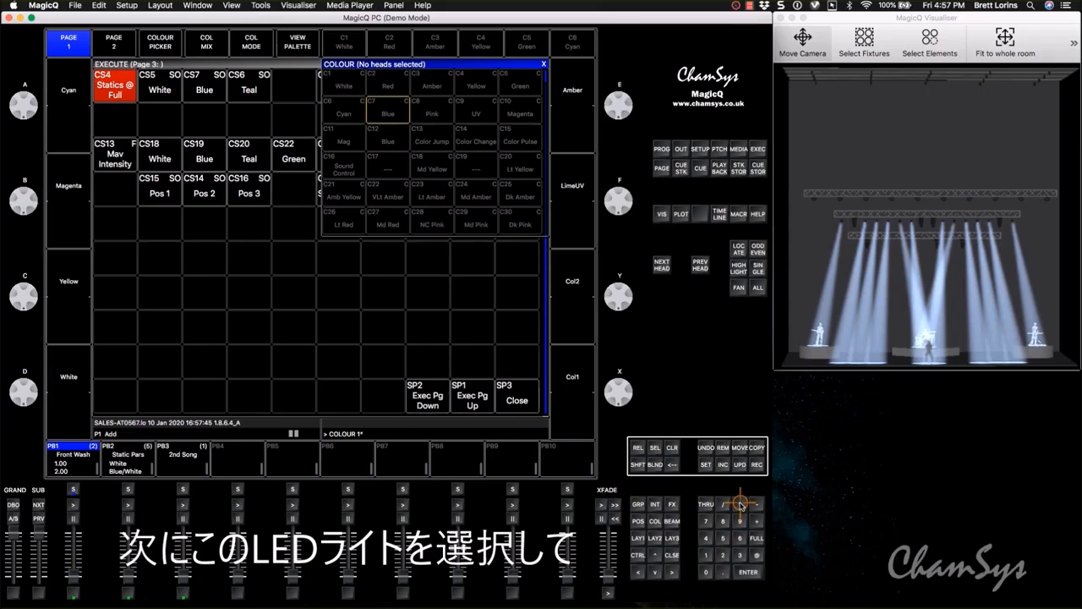
left_click(525, 85)
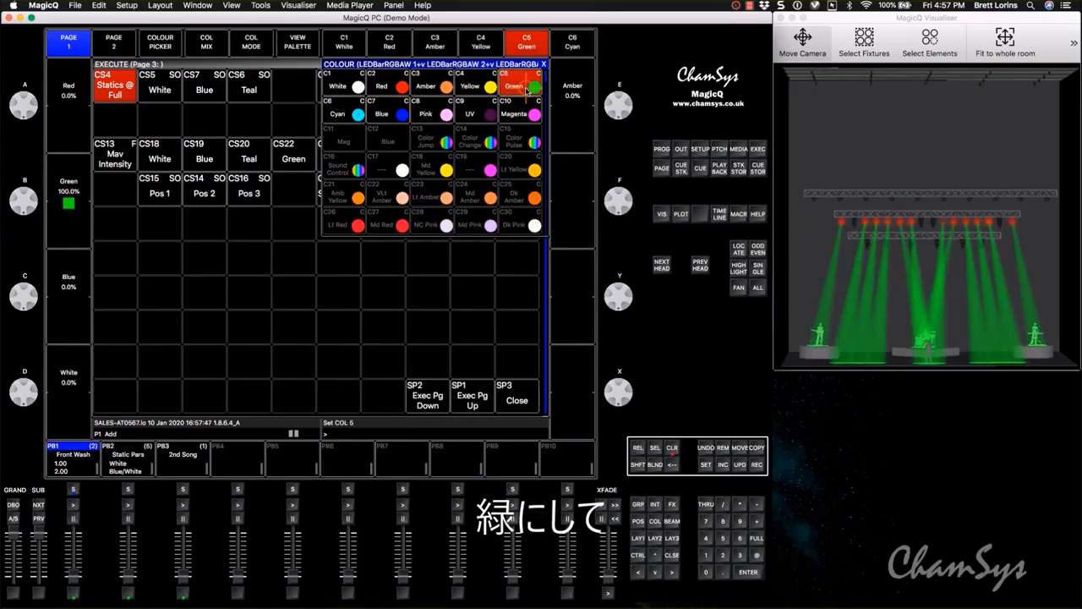
- Record the green look into the empty Execute cell between Teal and Yellow and clear the programmer
left_click(757, 464)
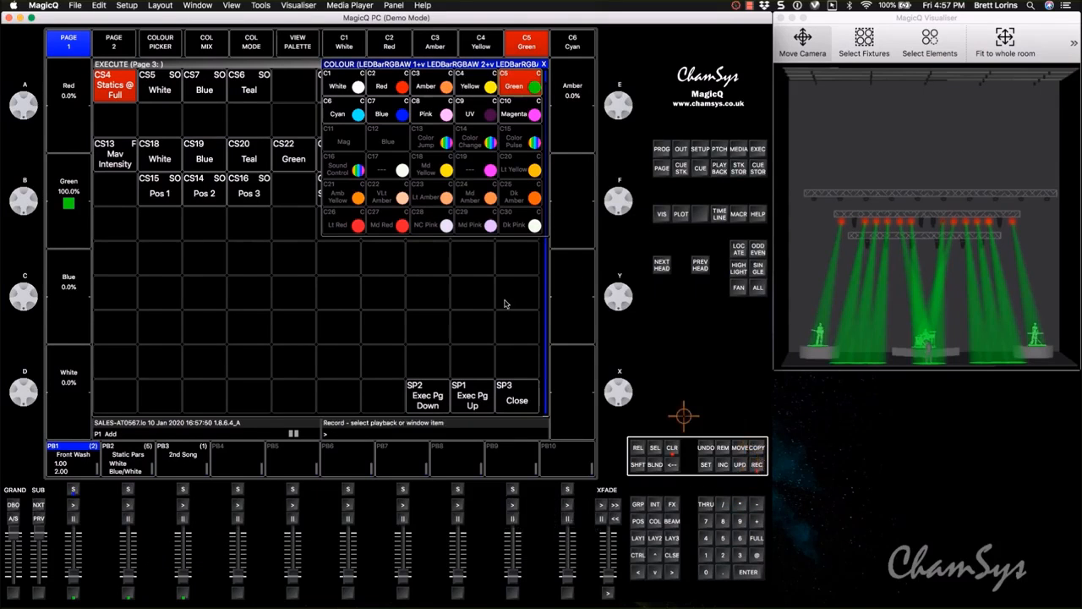
left_click(295, 88)
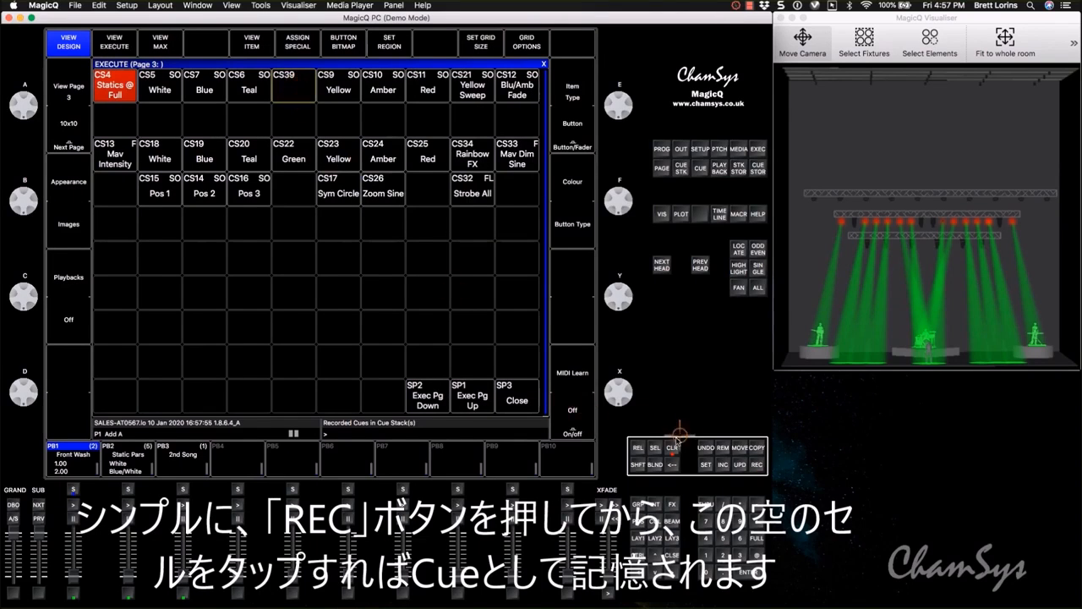
left_click(673, 447)
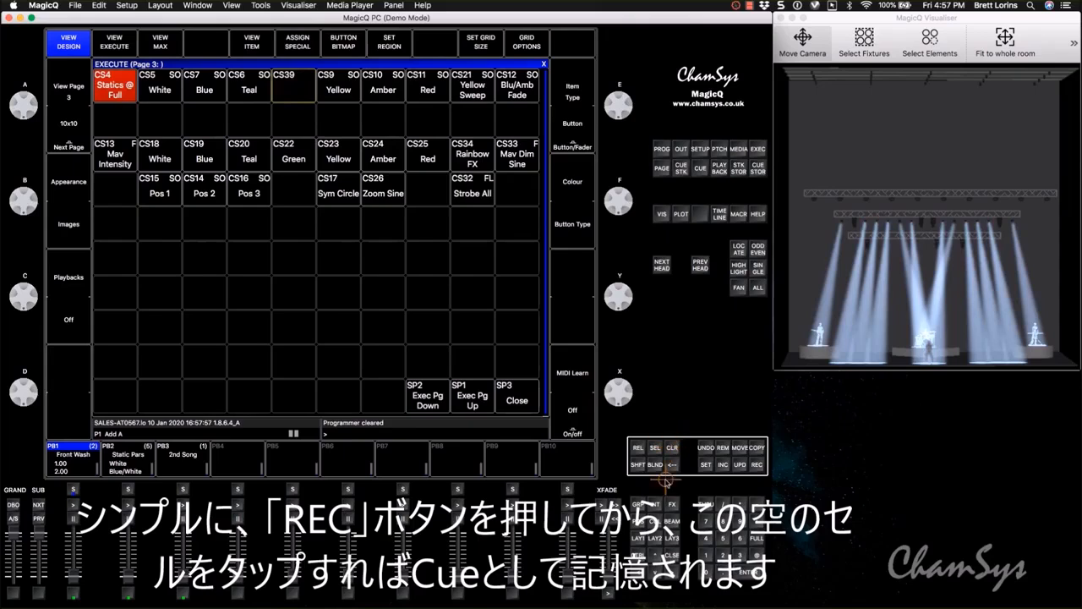
- Name the newly recorded Execute button between Teal and Yellow in the first row "Green"
left_click(706, 464)
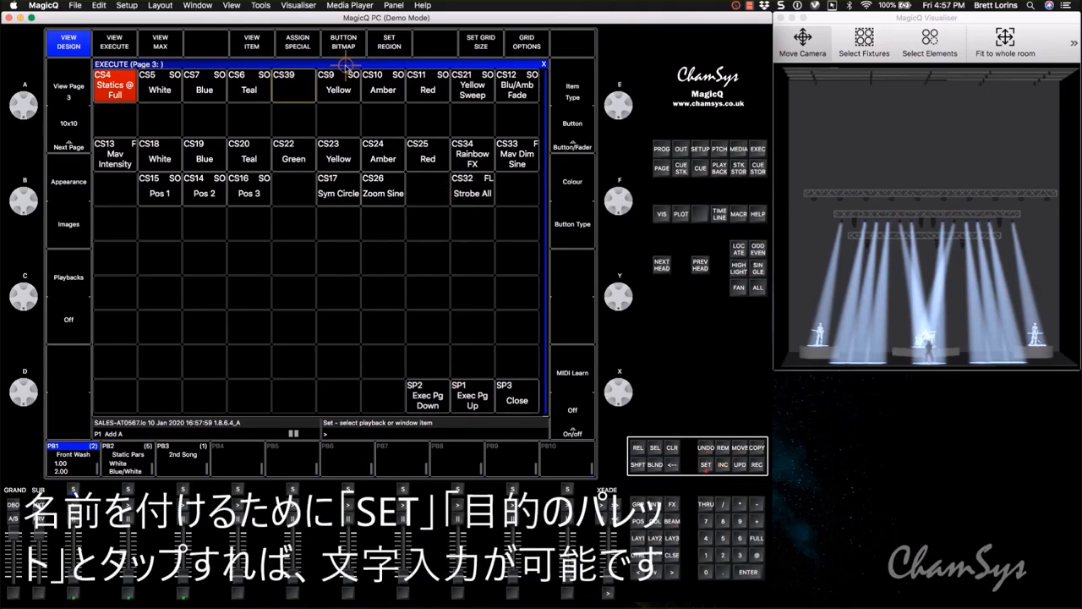
left_click(296, 90)
type("Gr")
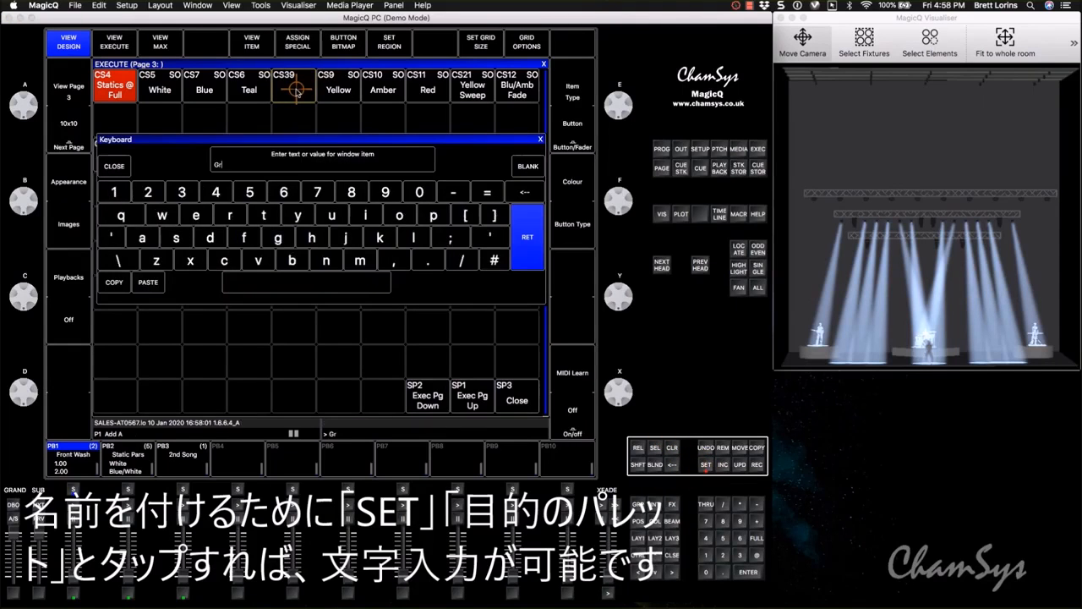
key("Return")
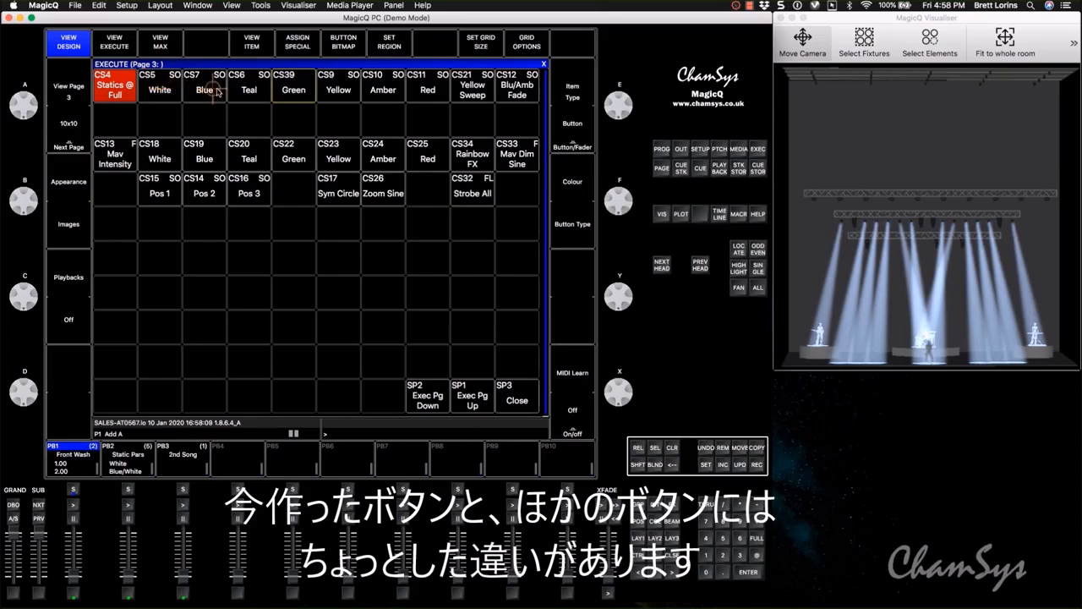
- Activate the first-row Yellow, Red and Green buttons one after another to compare solo and non-solo behaviour
left_click(345, 90)
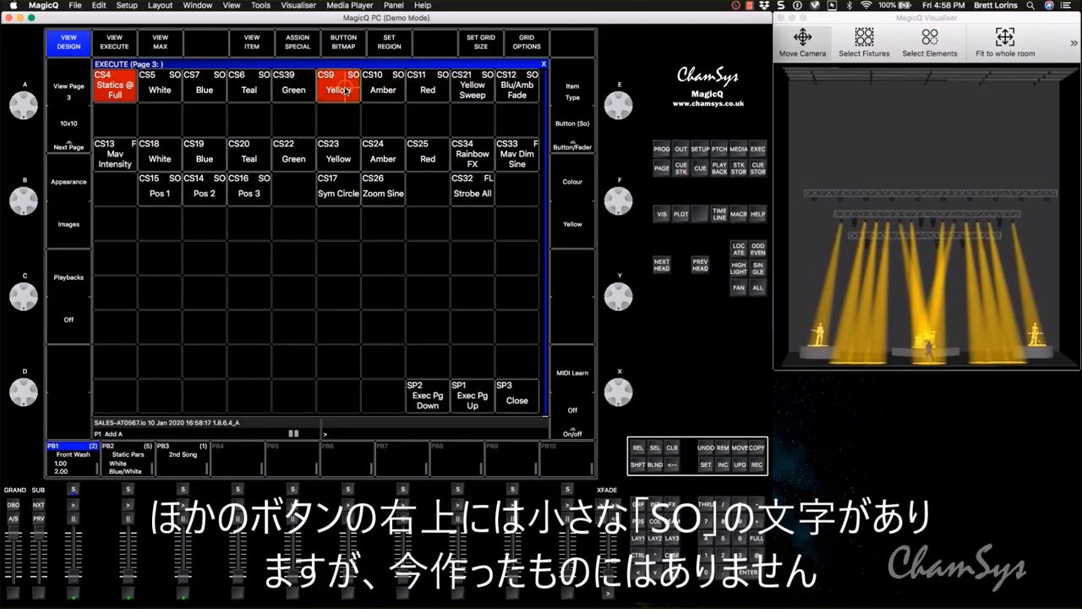
left_click(429, 90)
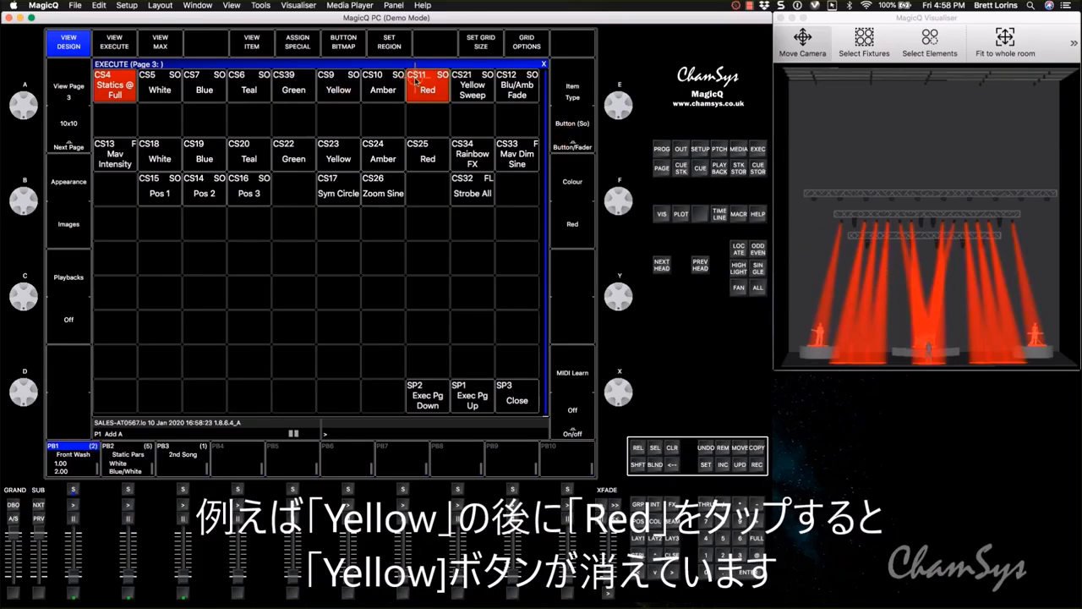
left_click(291, 89)
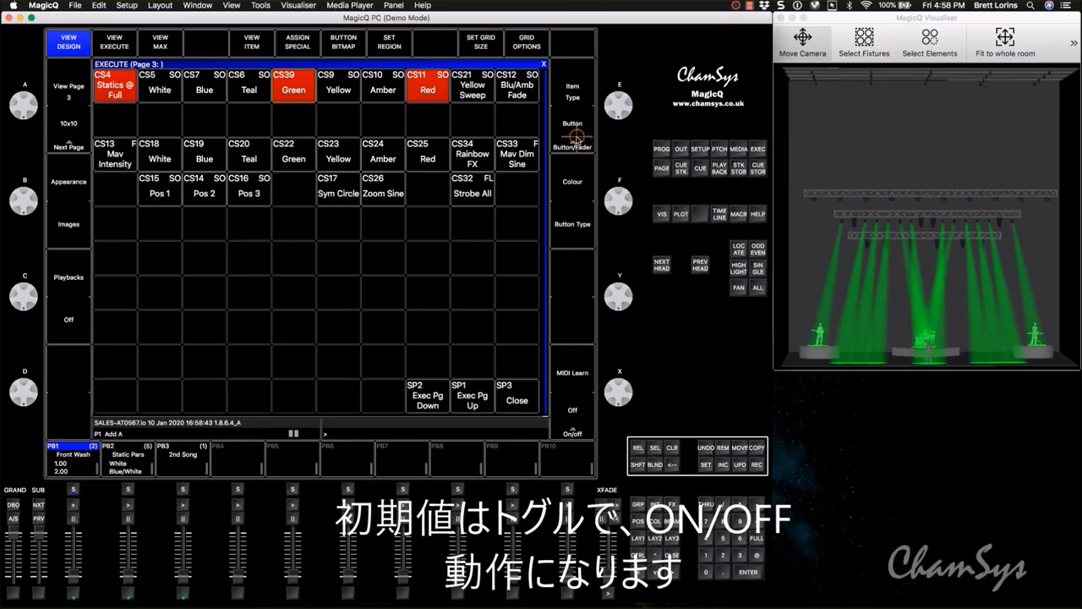
- Toggle the first-row Green button off and on several times, leaving it off
left_click(298, 81)
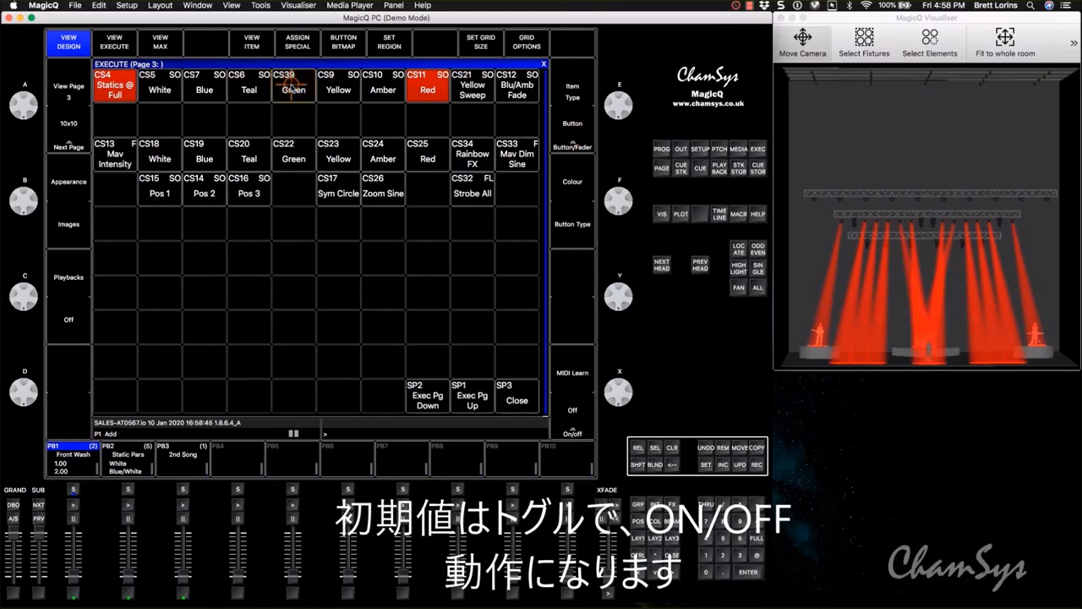
left_click(301, 93)
left_click(300, 94)
left_click(300, 93)
left_click(300, 93)
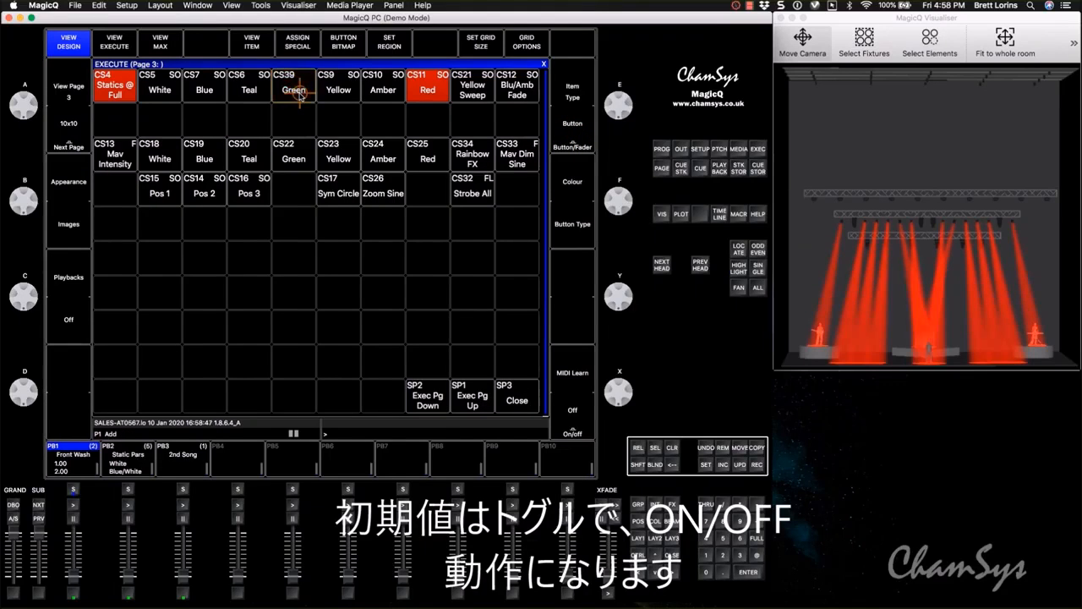
- Cycle the first-row Green button's item type through Fader and Button (Fl) to Button (So)
left_click(573, 132)
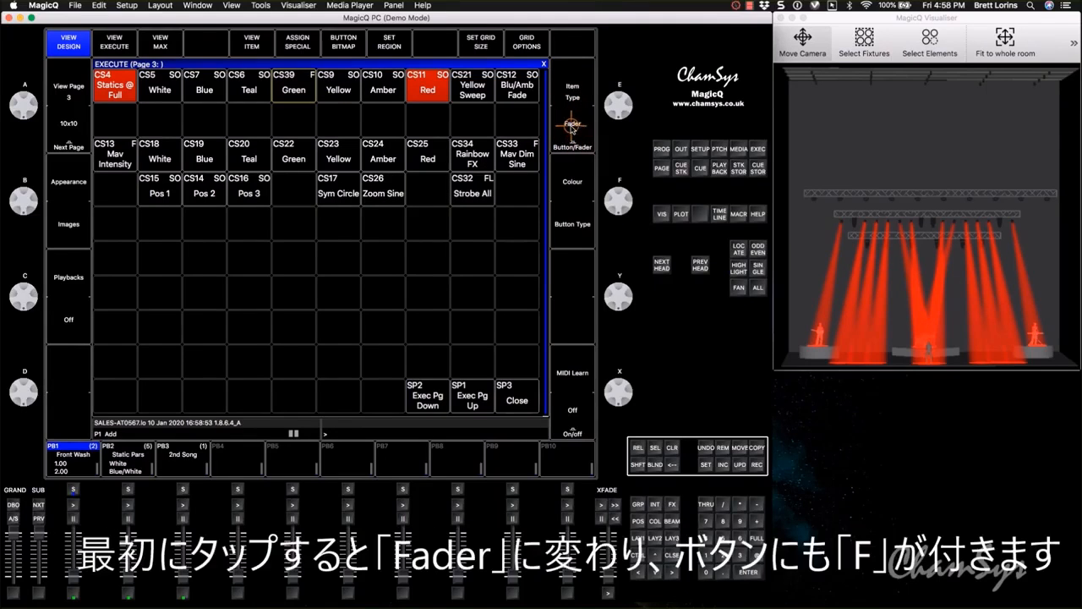
left_click(572, 125)
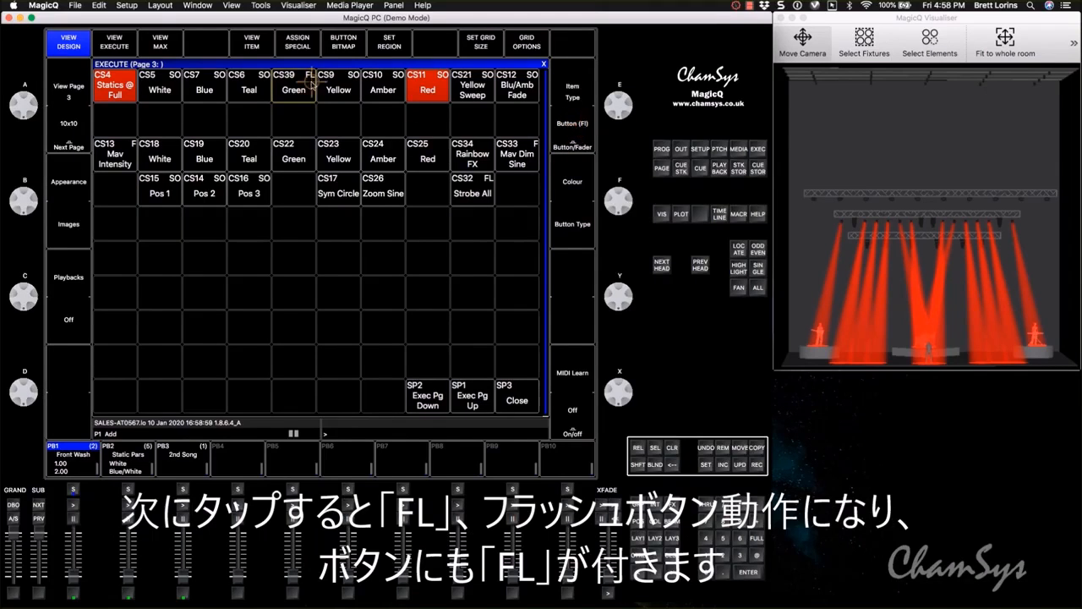
left_click(573, 129)
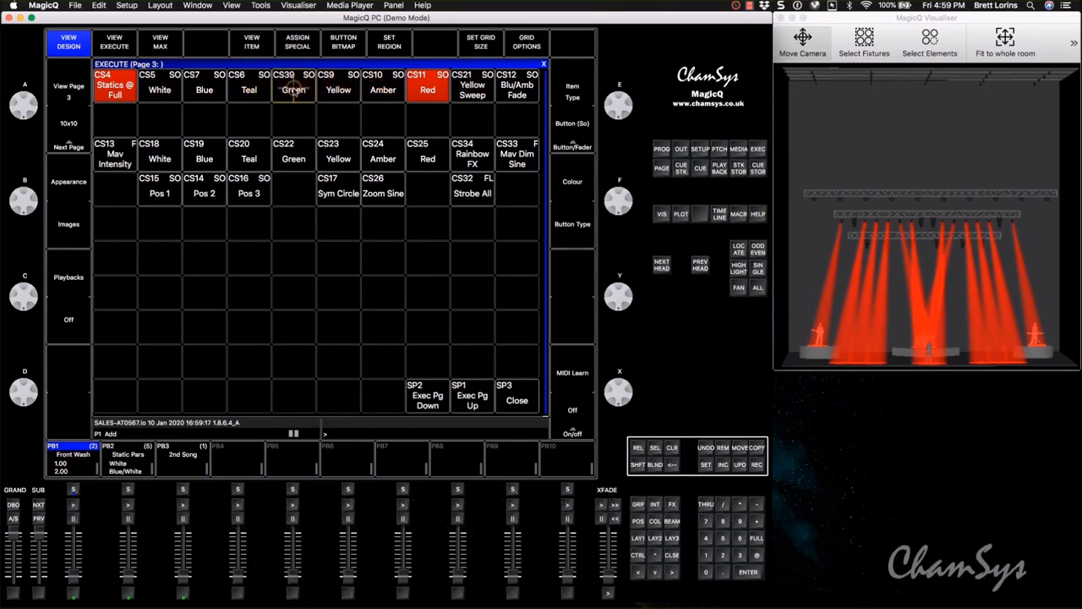
- Activate the first-row solo buttons Teal, Amber and Blue in turn
left_click(250, 91)
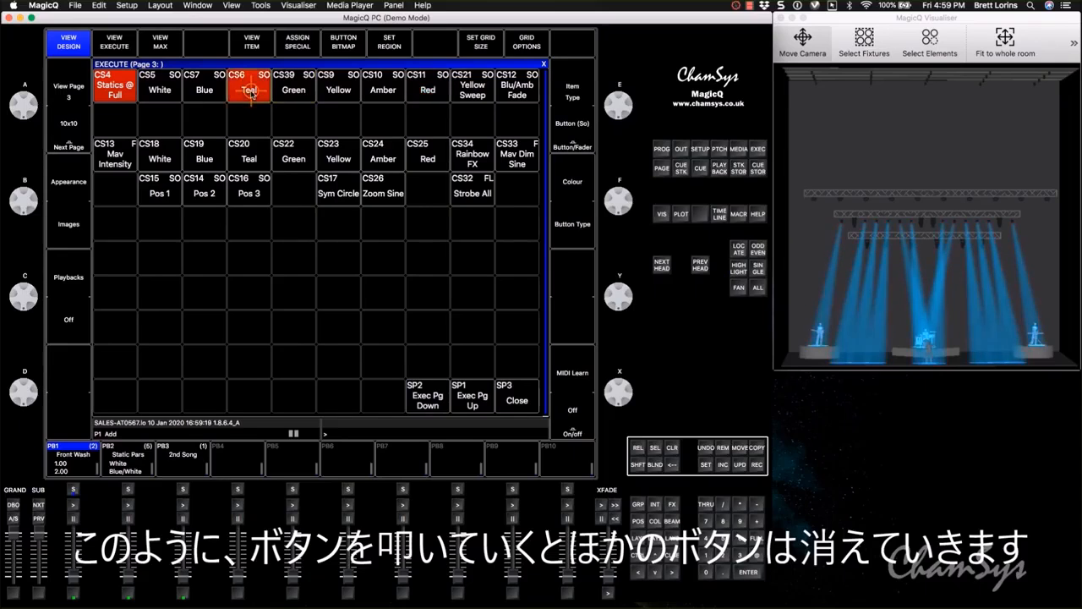
left_click(381, 91)
left_click(200, 94)
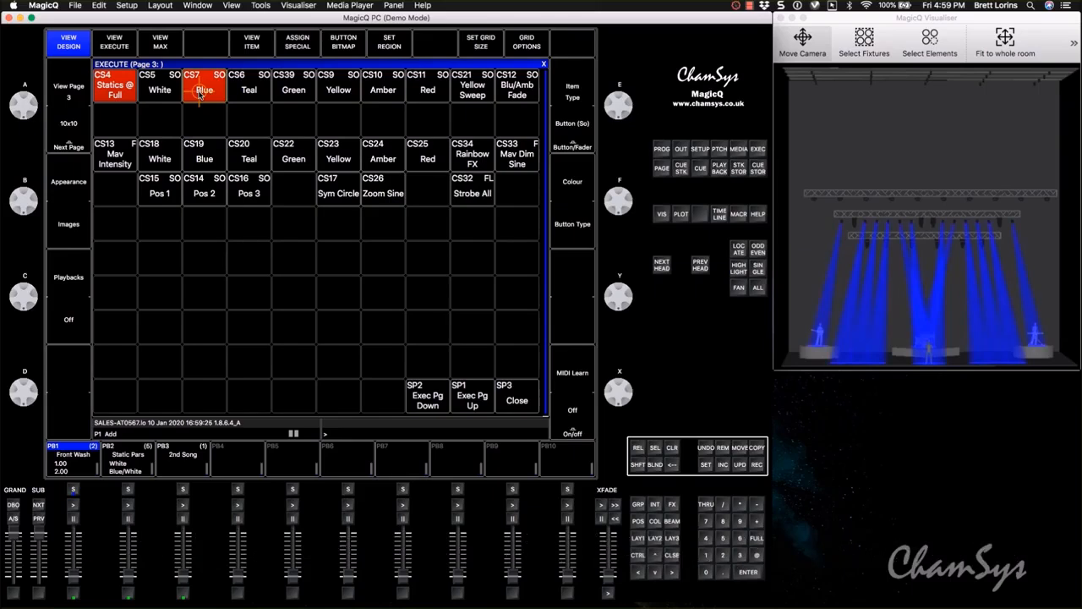
- Toggle the Statics @ Full button off and on several times, leaving it switched on
left_click(117, 94)
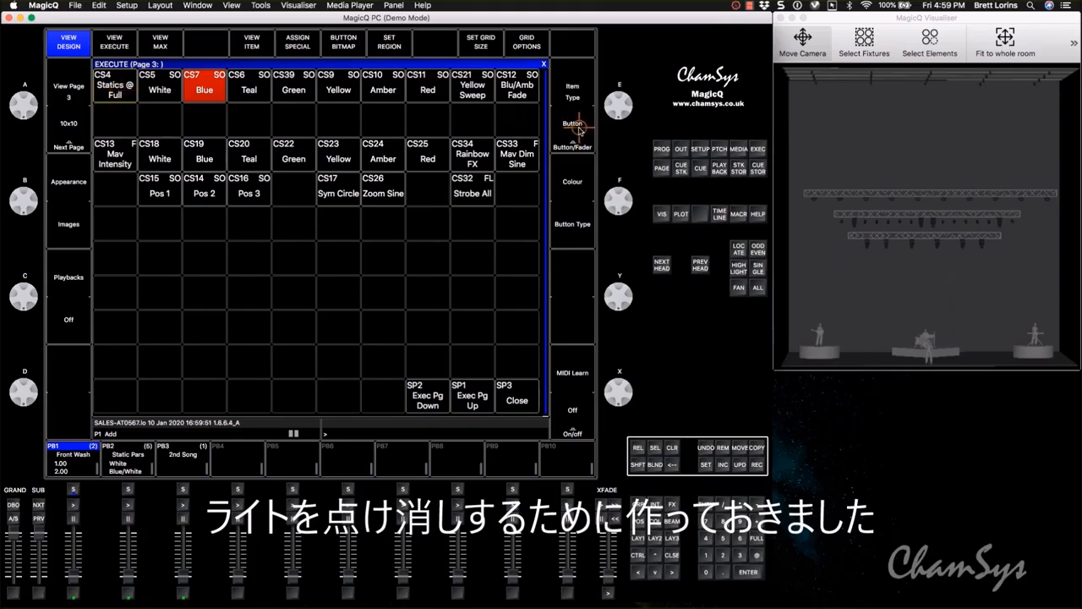
left_click(120, 88)
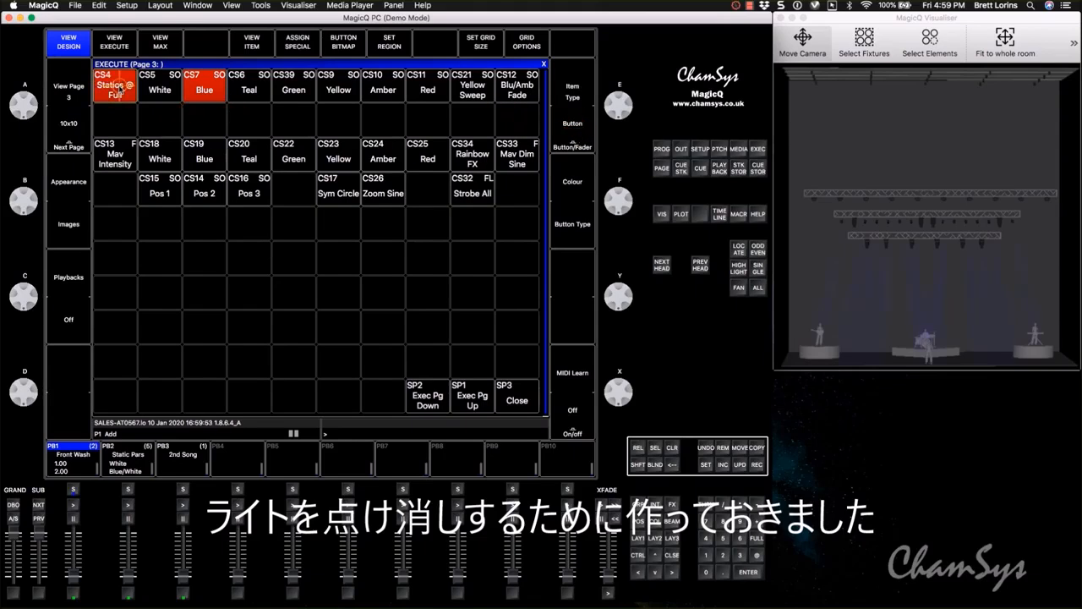
left_click(120, 87)
left_click(120, 87)
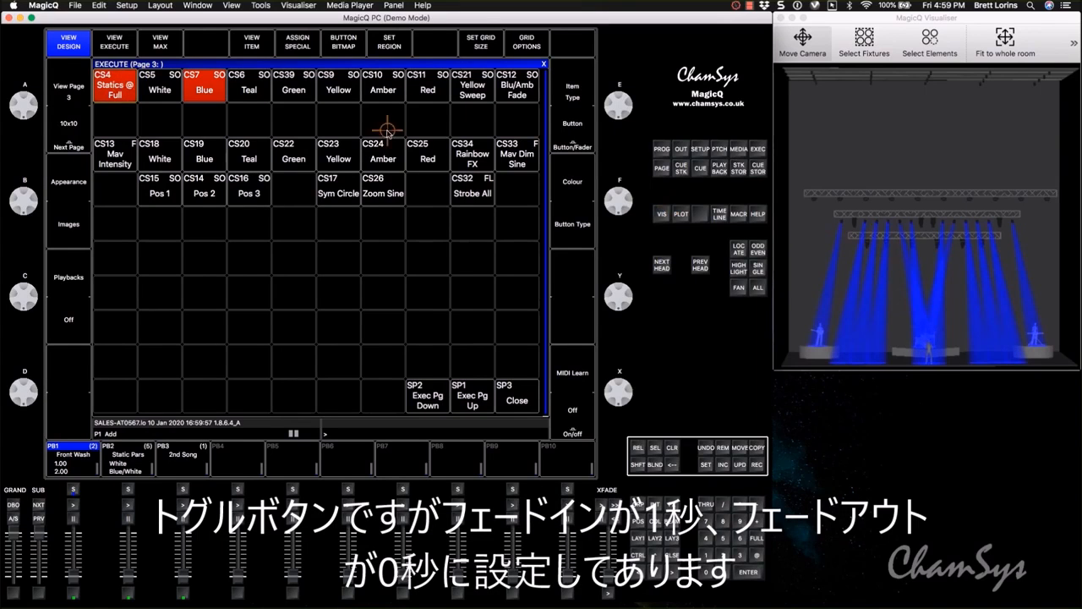
left_click(121, 90)
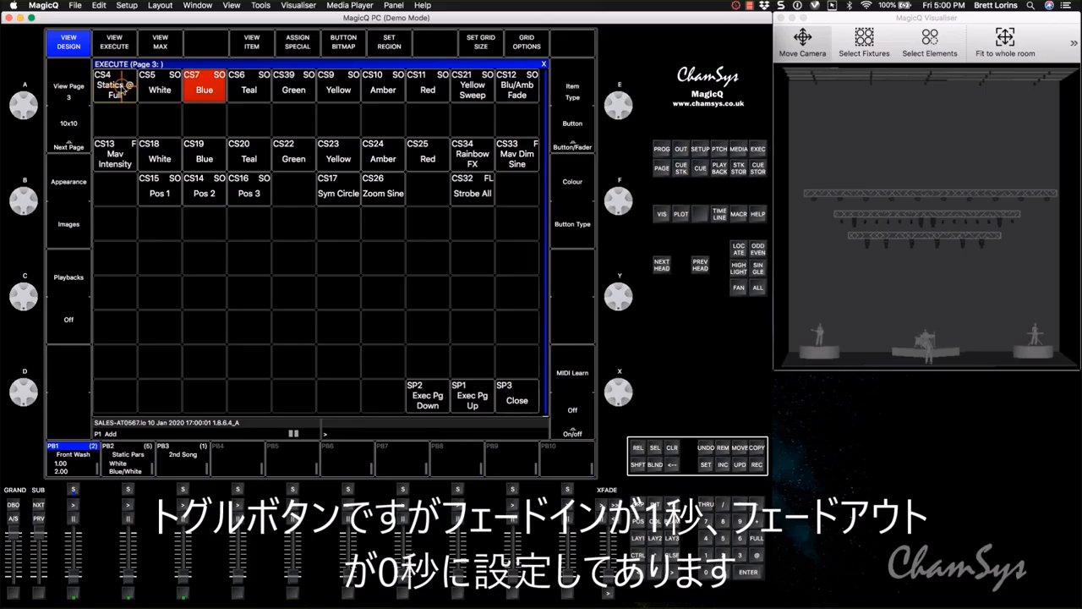
left_click(120, 88)
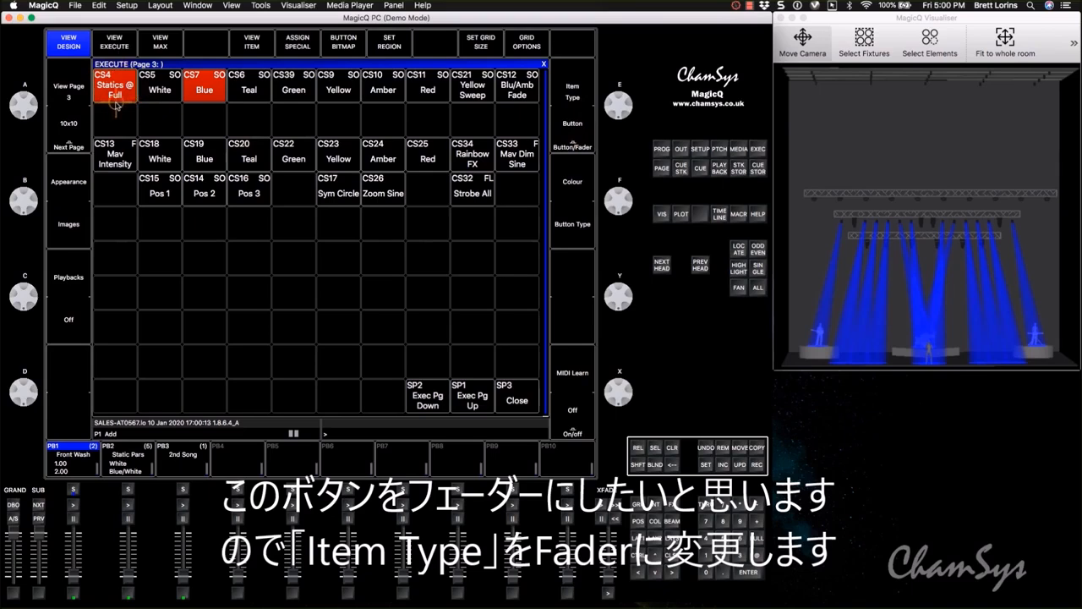
- Move the cell cursor across the grid and back to Statics @ Full, and set that button's item type to Fader
key("Right")
key("Right")
key("Right")
key("Down")
key("Down")
key("Down")
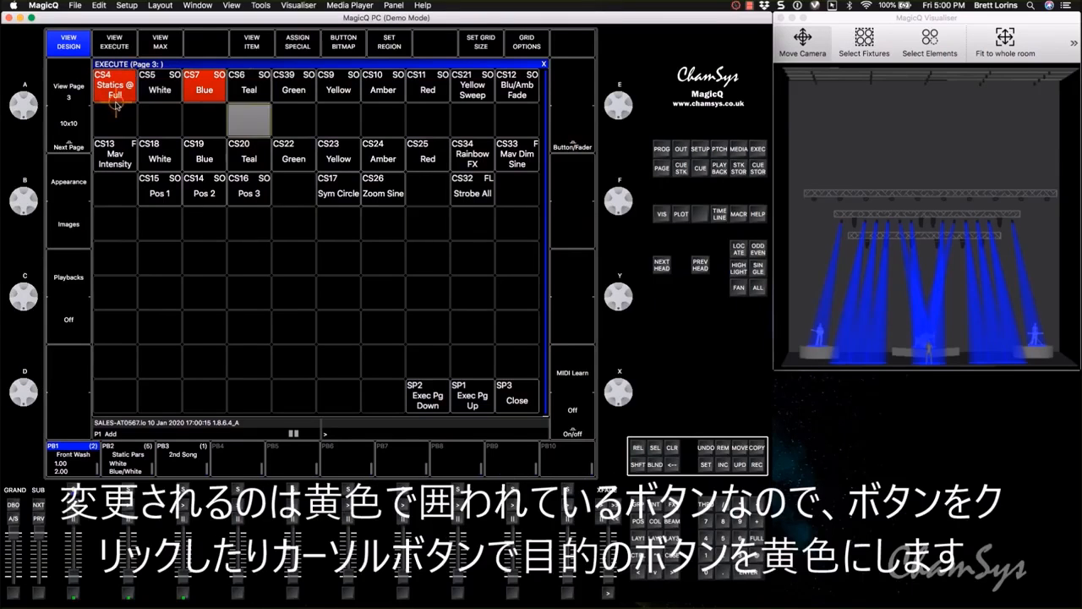
key("Right")
key("Right")
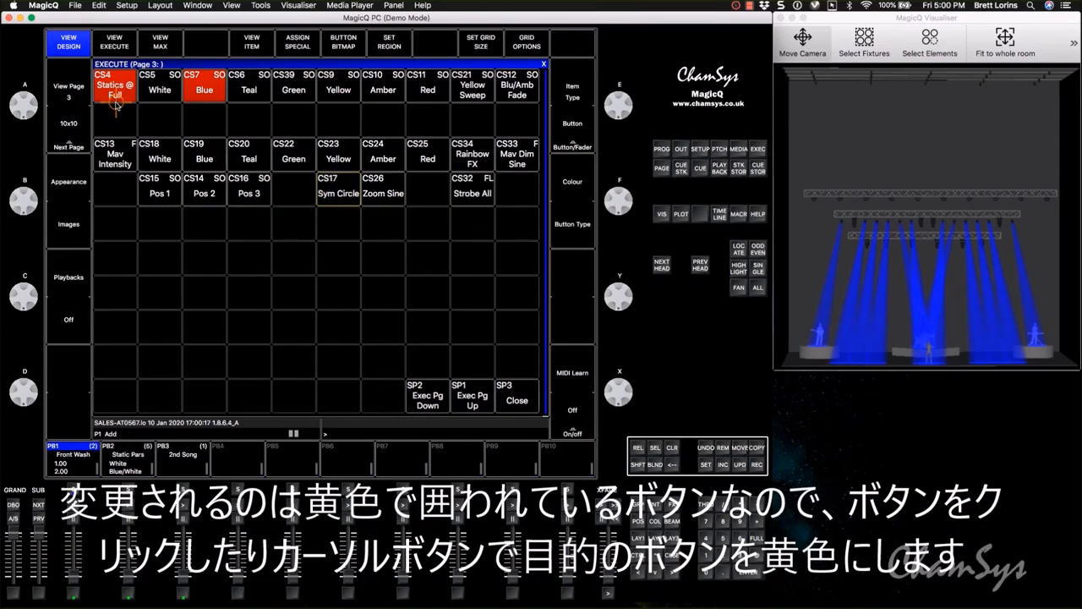
key("Up")
key("Up")
key("Up")
key("Left")
key("Left")
key("Left")
key("Left")
key("Left")
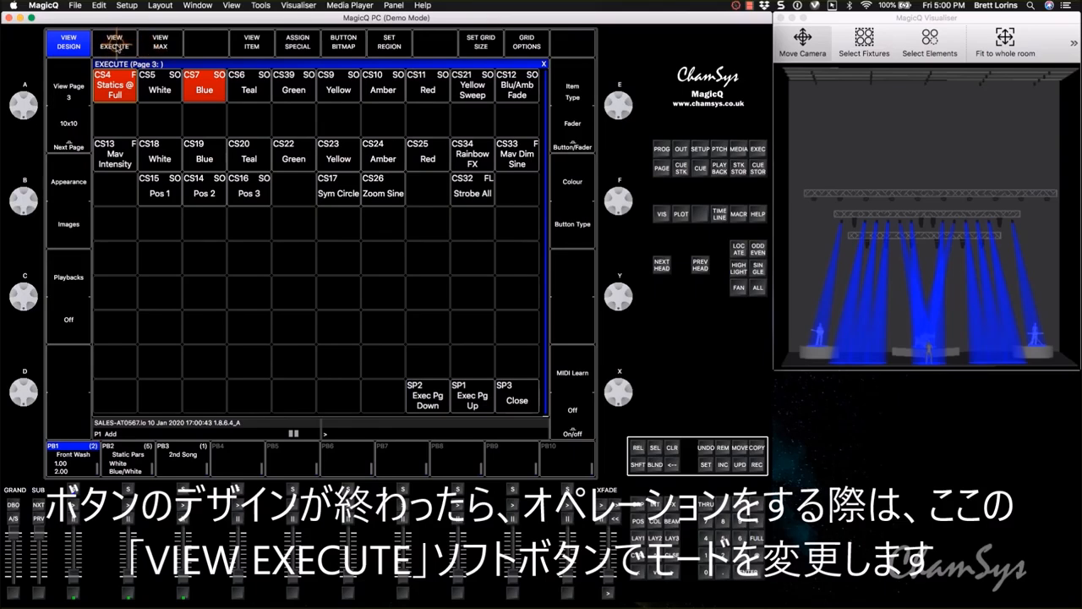
- Switch to the Execute view, lower the Statics @ Full fader to about halfway and raise the Mav Intensity fader slightly
left_click(115, 47)
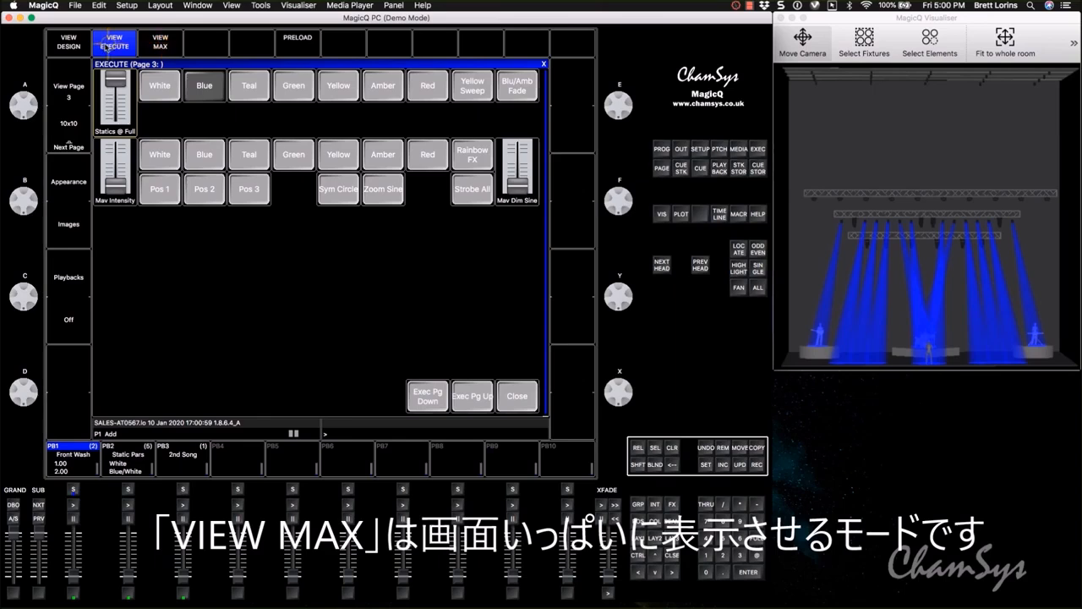
left_click(69, 42)
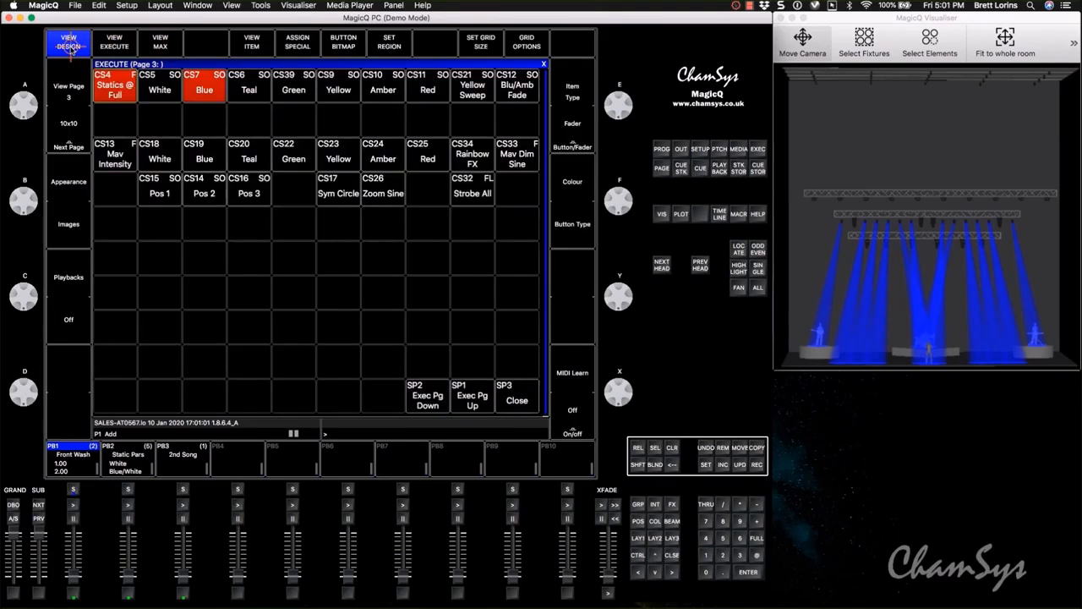
left_click(114, 41)
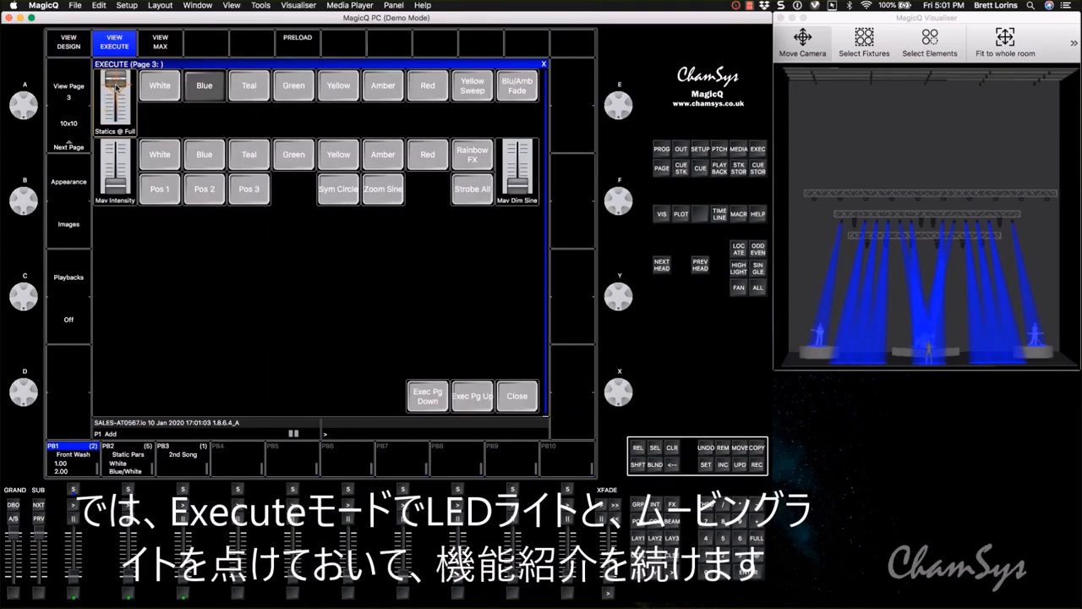
left_click_drag(115, 114, 117, 120)
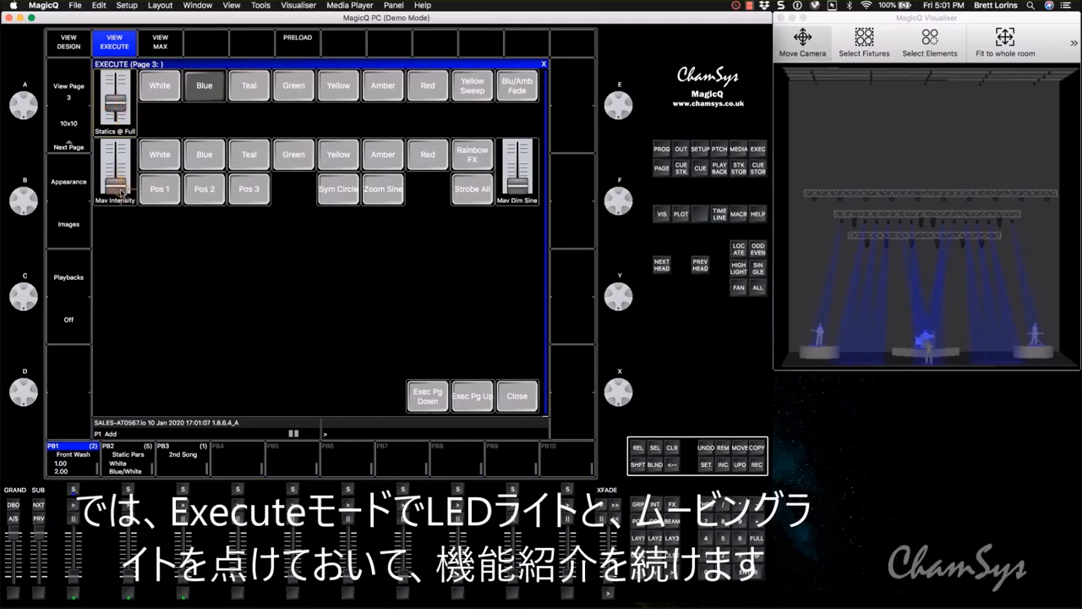
left_click_drag(121, 190, 121, 183)
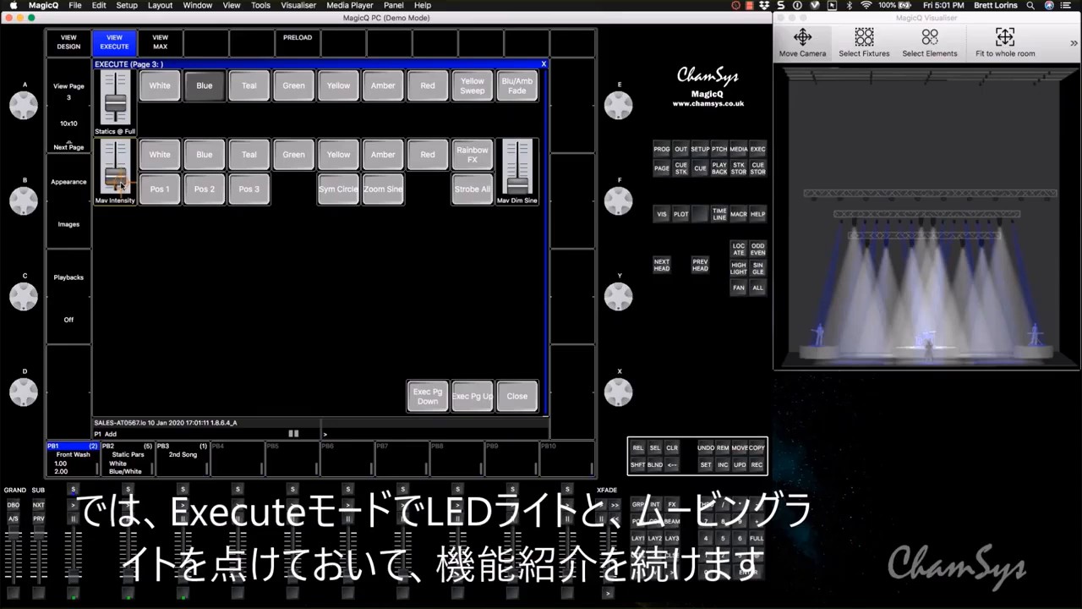
- Return to the Design view and switch off Statics @ Full and the first-row Blue button
left_click(69, 45)
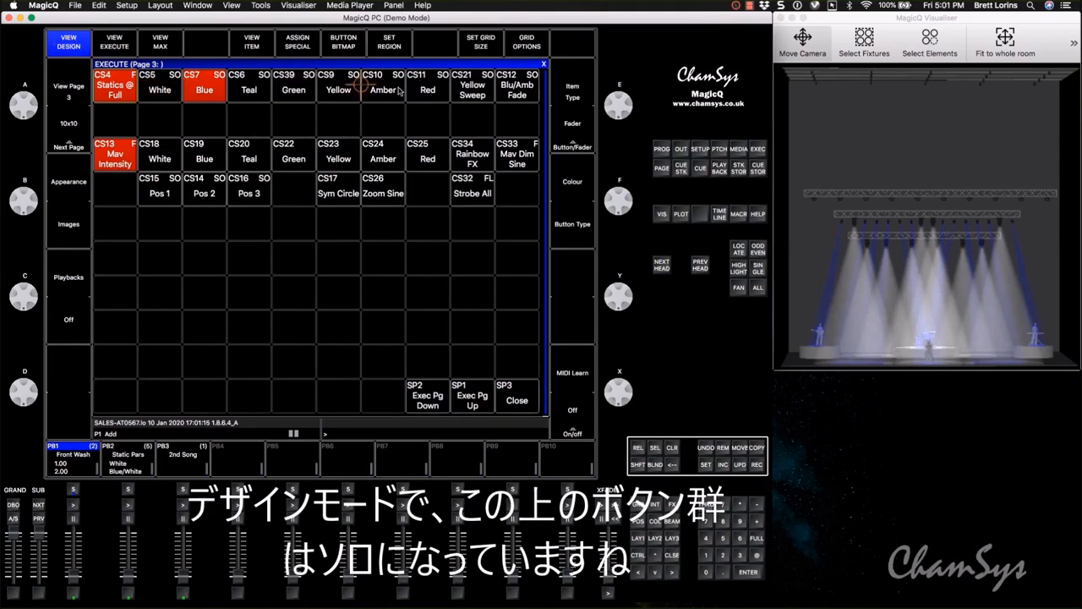
left_click(118, 97)
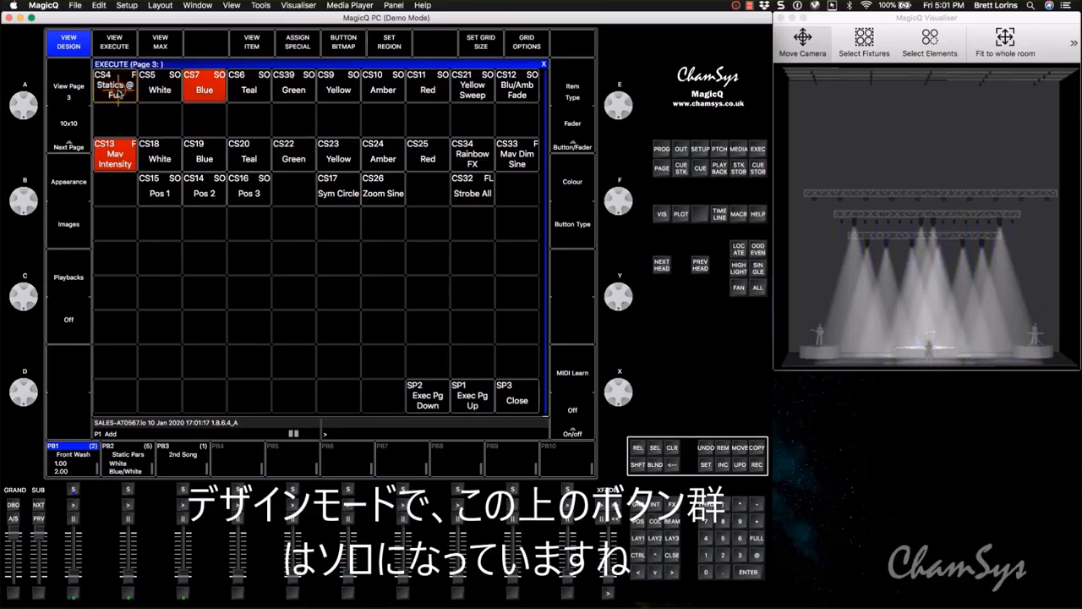
left_click(196, 89)
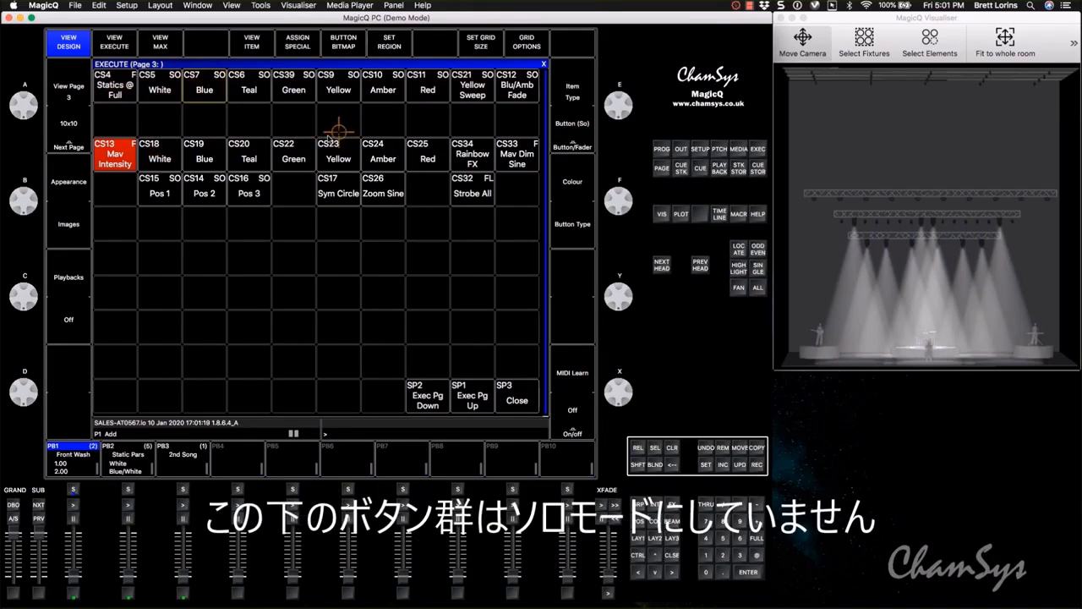
- Switch on the third-row White, Blue, Teal, Green, Yellow, Amber and Red buttons in sequence
left_click(161, 156)
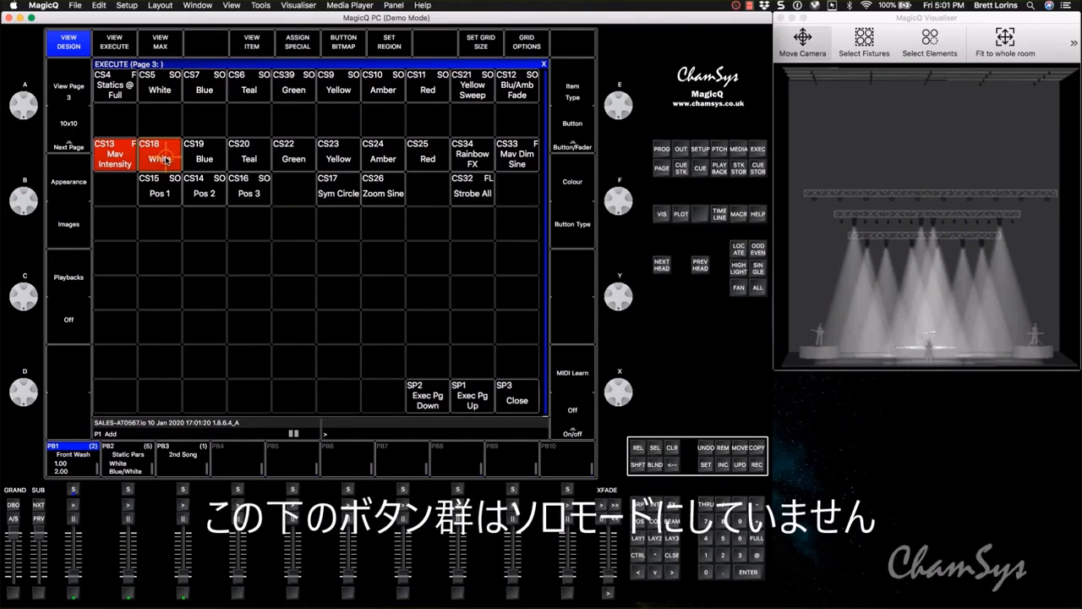
left_click(211, 159)
left_click(247, 156)
left_click(301, 152)
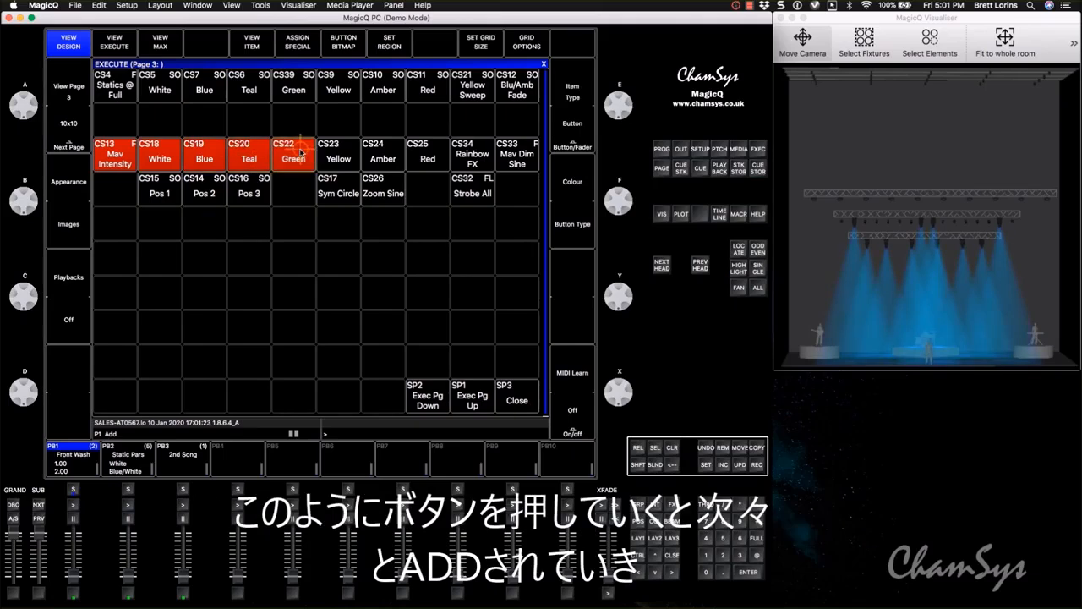
left_click(338, 156)
left_click(383, 156)
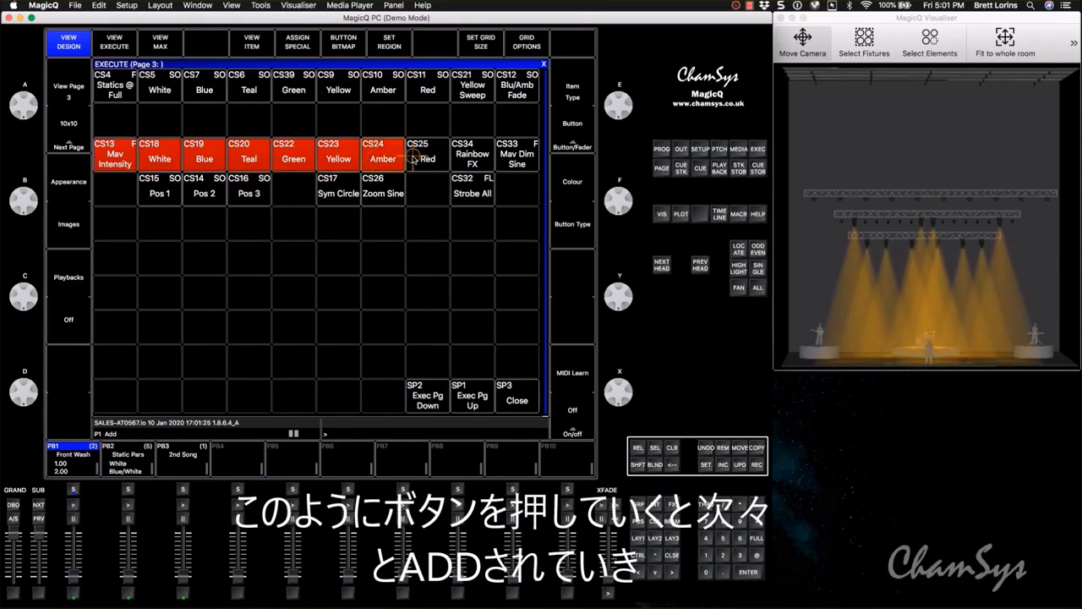
left_click(414, 158)
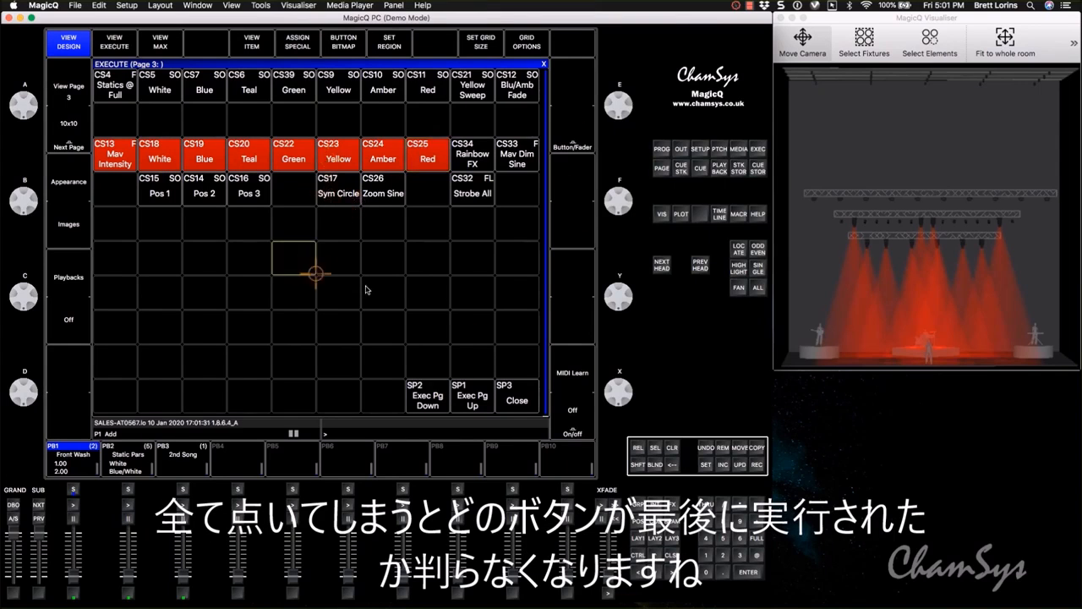
- Select the third-row buttons from White through Rainbow FX and set their item type to solo button
left_click(472, 294)
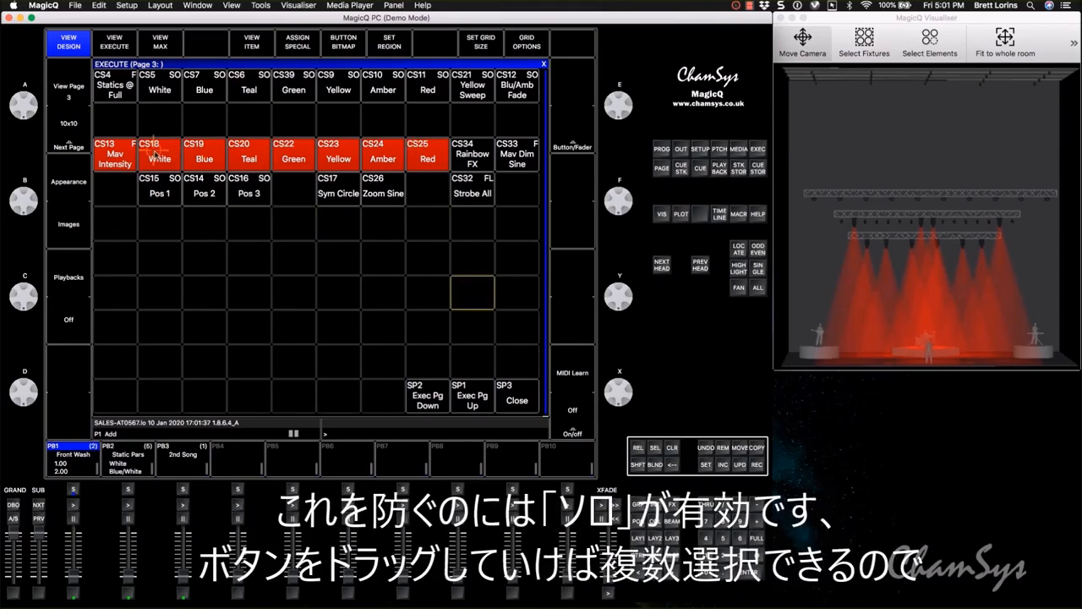
left_click(163, 157)
left_click_drag(163, 158, 470, 153)
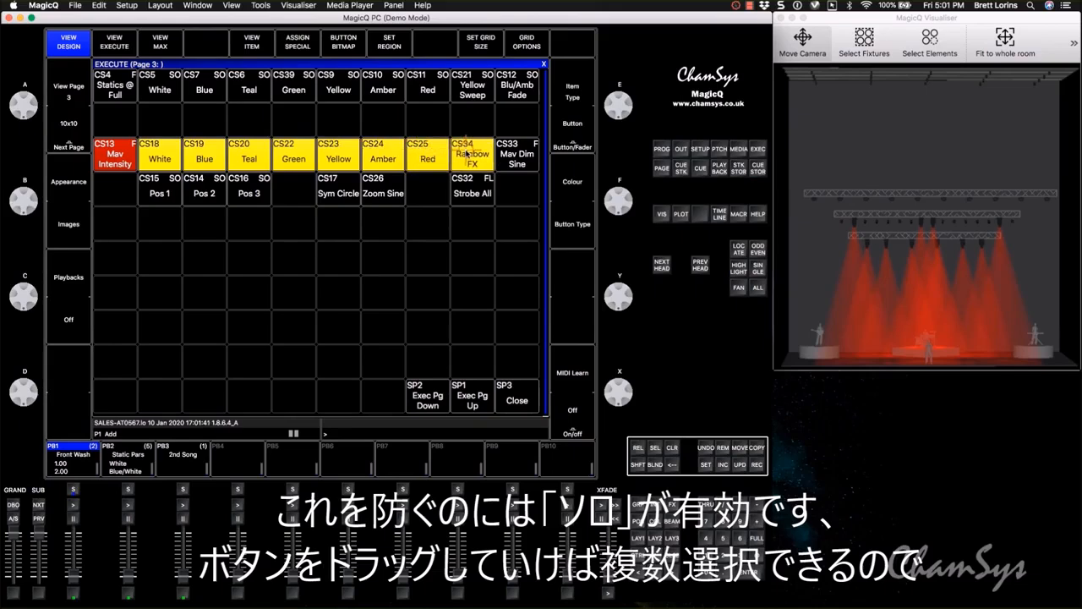
left_click(582, 127)
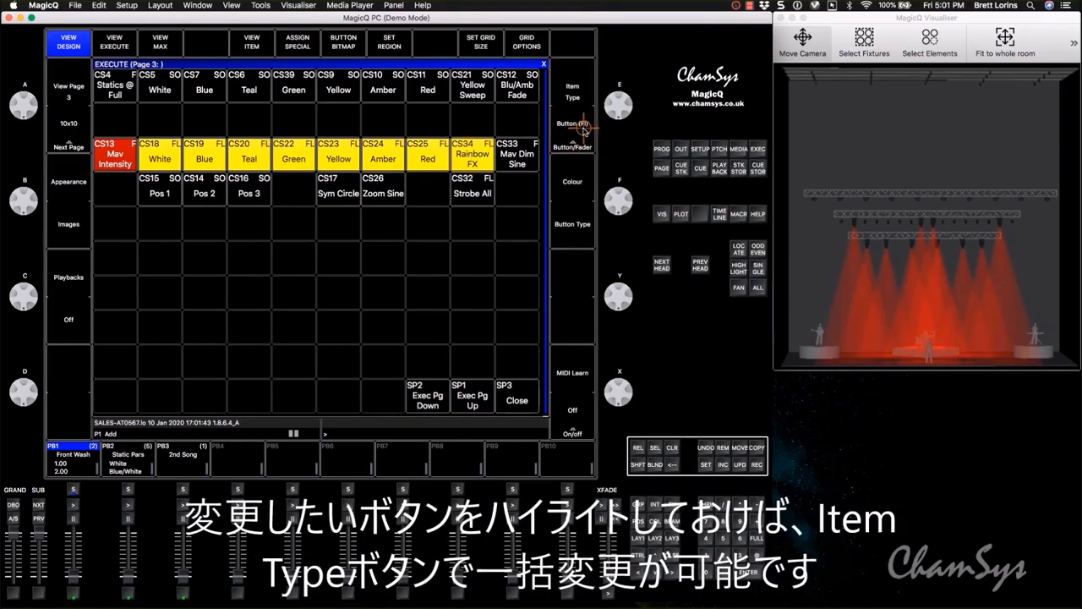
left_click(582, 127)
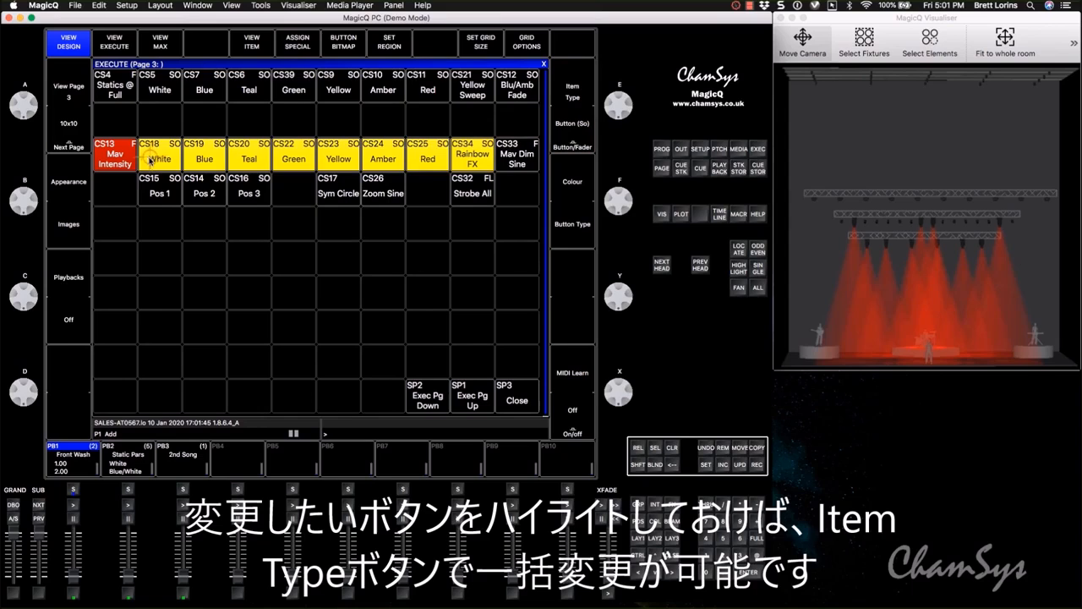
- Trigger the third-row colour buttons one after another, including Yellow, Green, Teal, Blue and Amber, ending on Teal
left_click(267, 163)
left_click(337, 158)
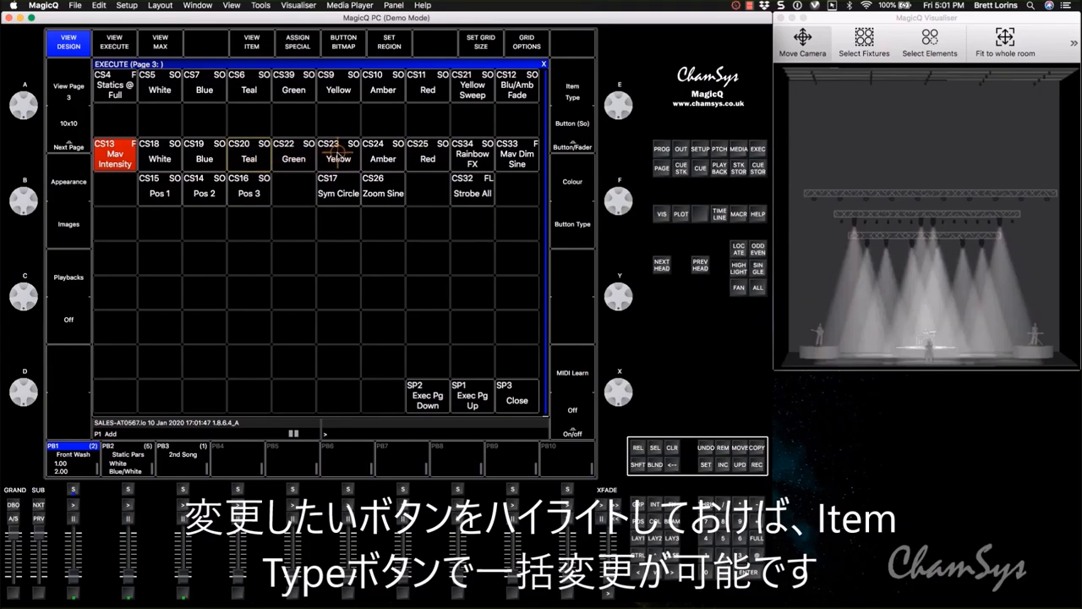
left_click(296, 161)
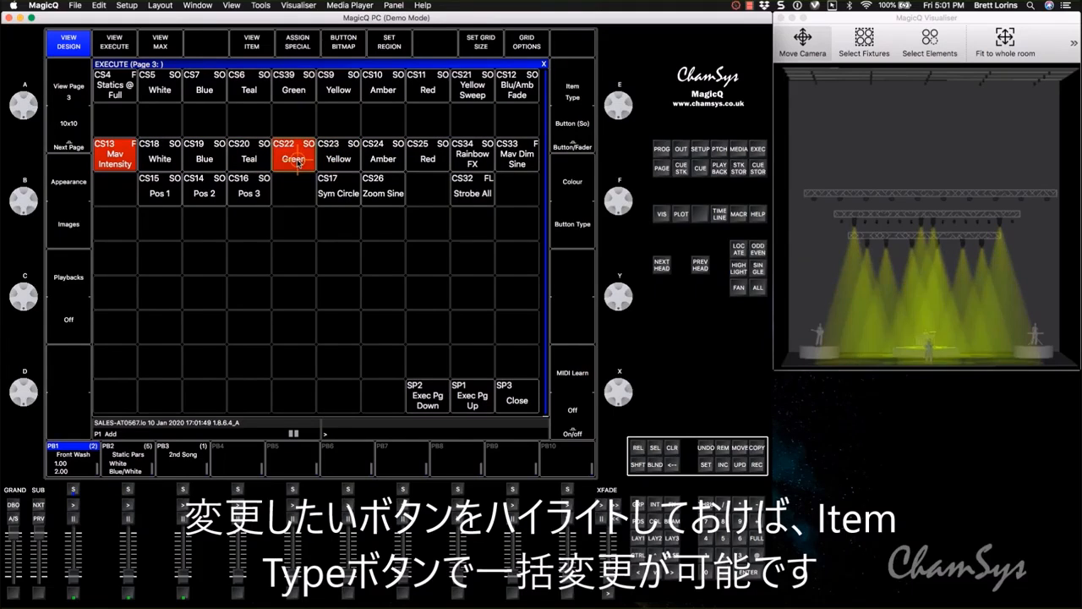
left_click(252, 161)
left_click(203, 163)
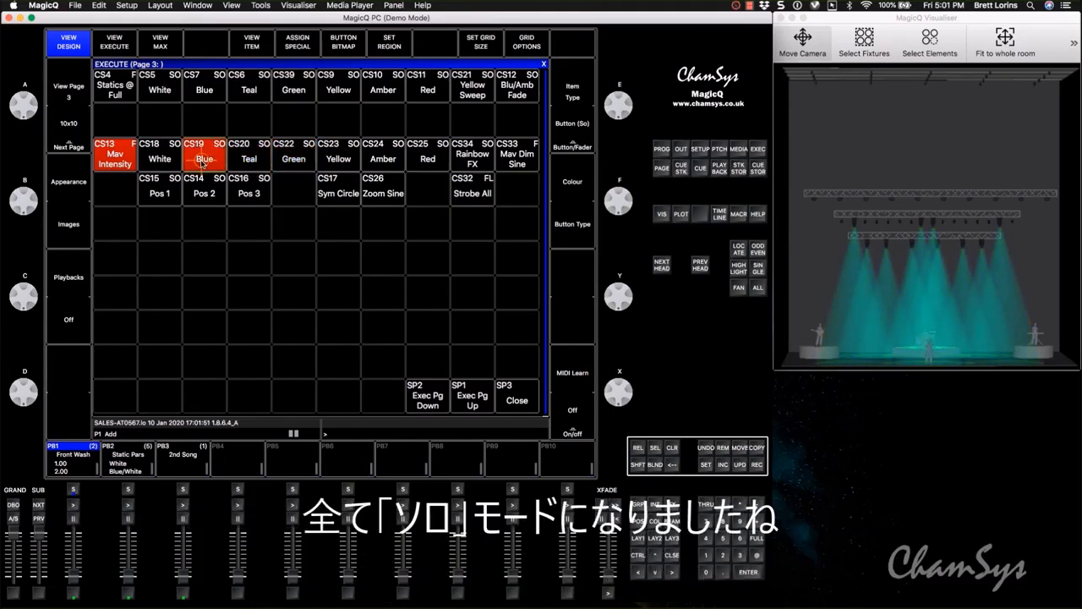
left_click(382, 159)
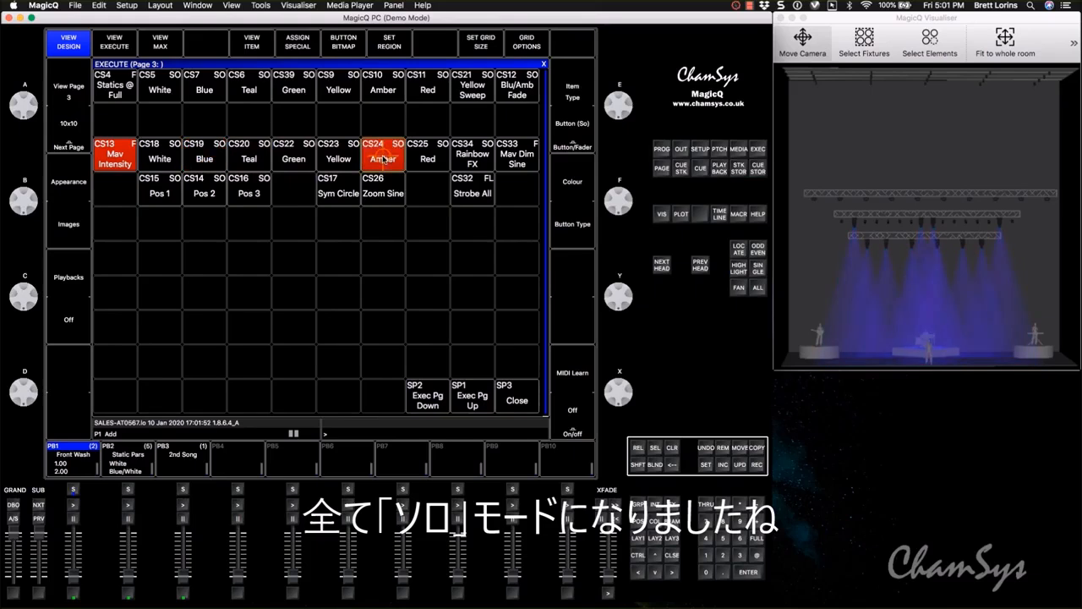
left_click(334, 159)
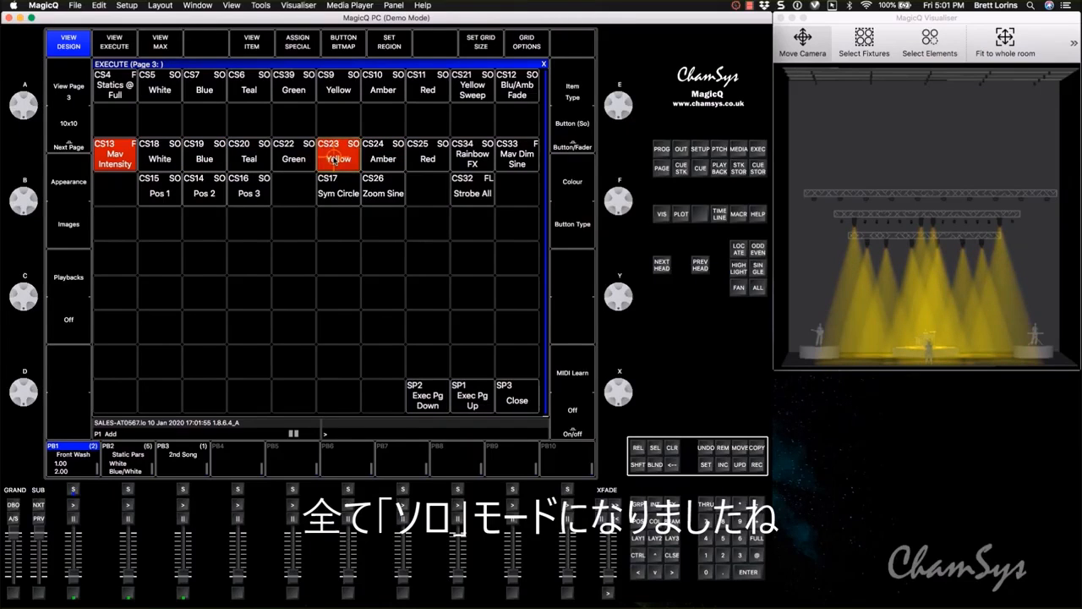
left_click(247, 159)
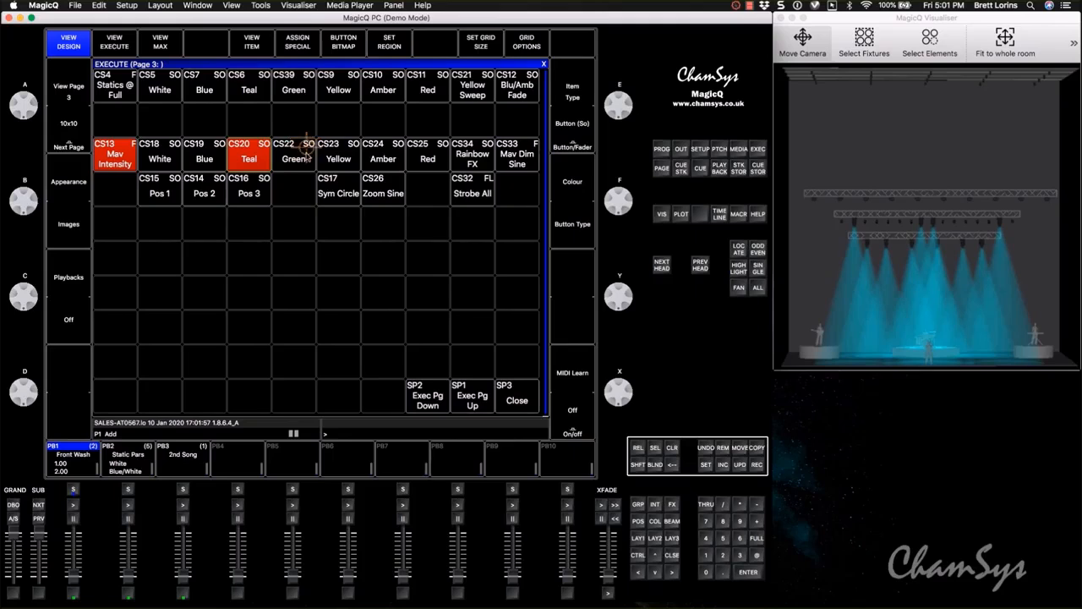
- Switch on the first-row Green button, and swap the active intensity button from Mav Intensity to Statics @ Full
left_click(293, 86)
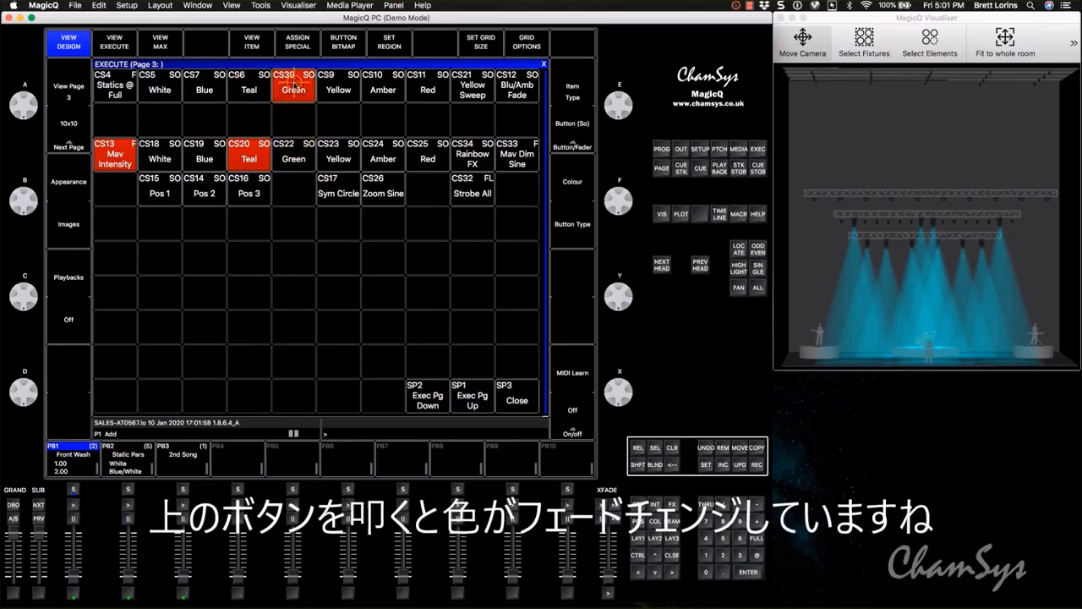
left_click(115, 156)
left_click(115, 87)
- Compare the first-row colour changes by triggering Blue, Amber, Red, Yellow and Red, ending on Green
left_click(203, 89)
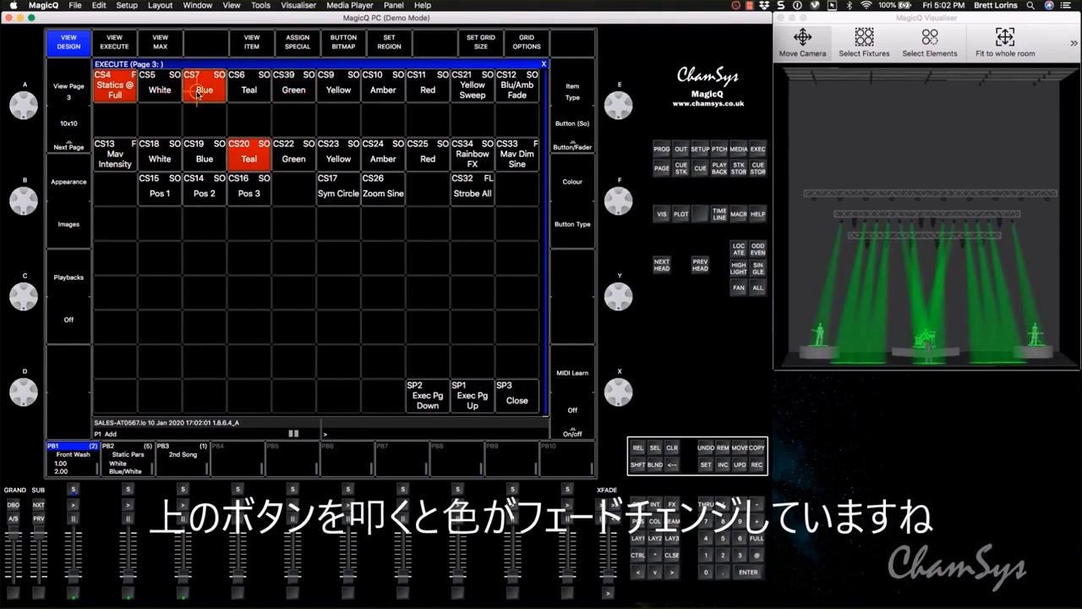
left_click(378, 91)
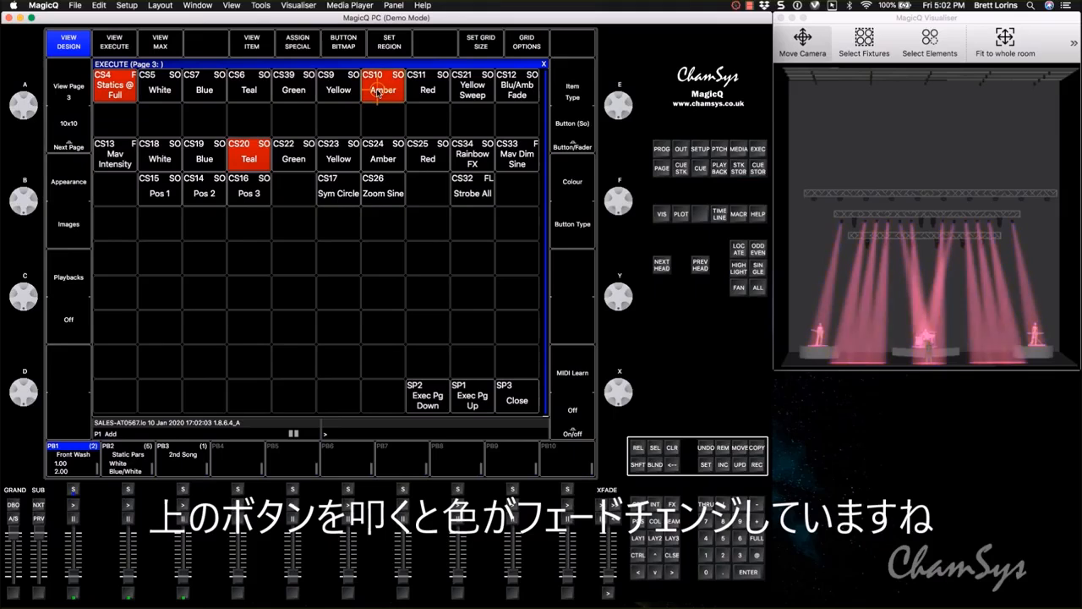
left_click(428, 89)
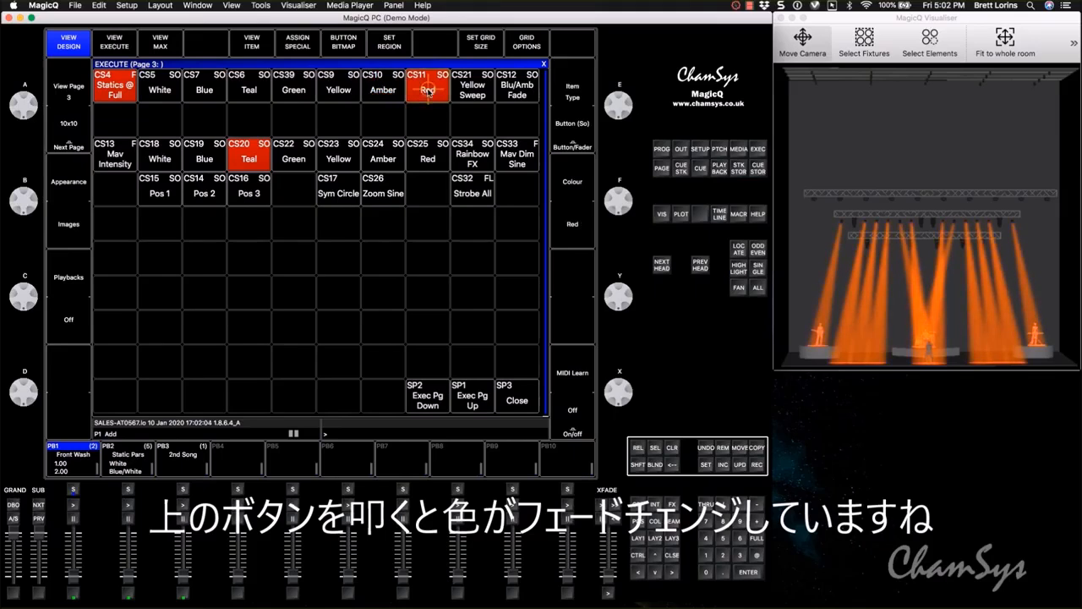
left_click(340, 93)
left_click(428, 87)
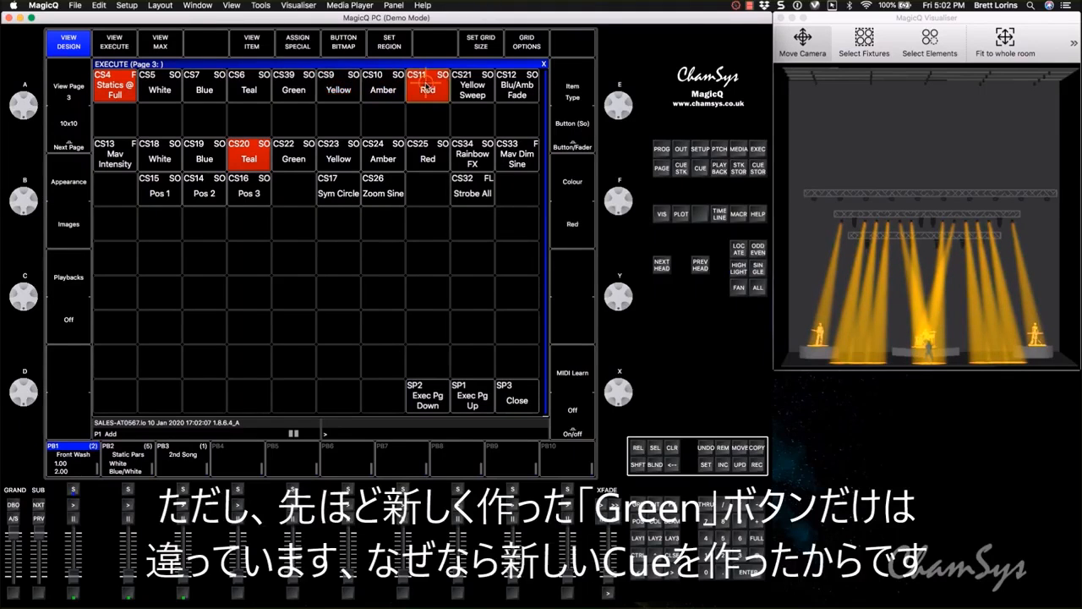
left_click(295, 92)
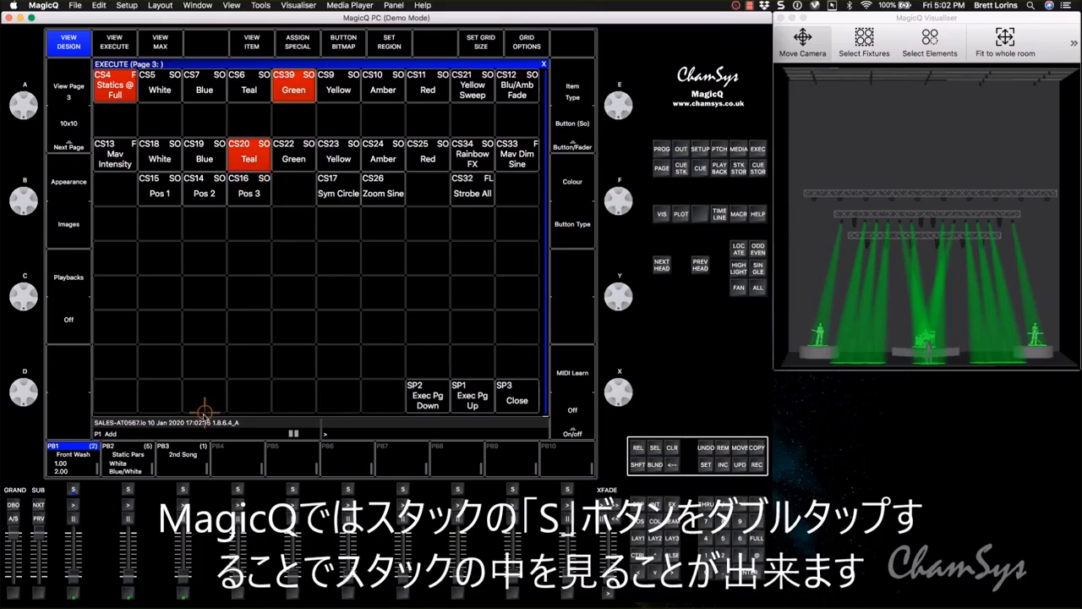
- View the Front Wash cue stack of playback 1 and close it again
double_click(73, 489)
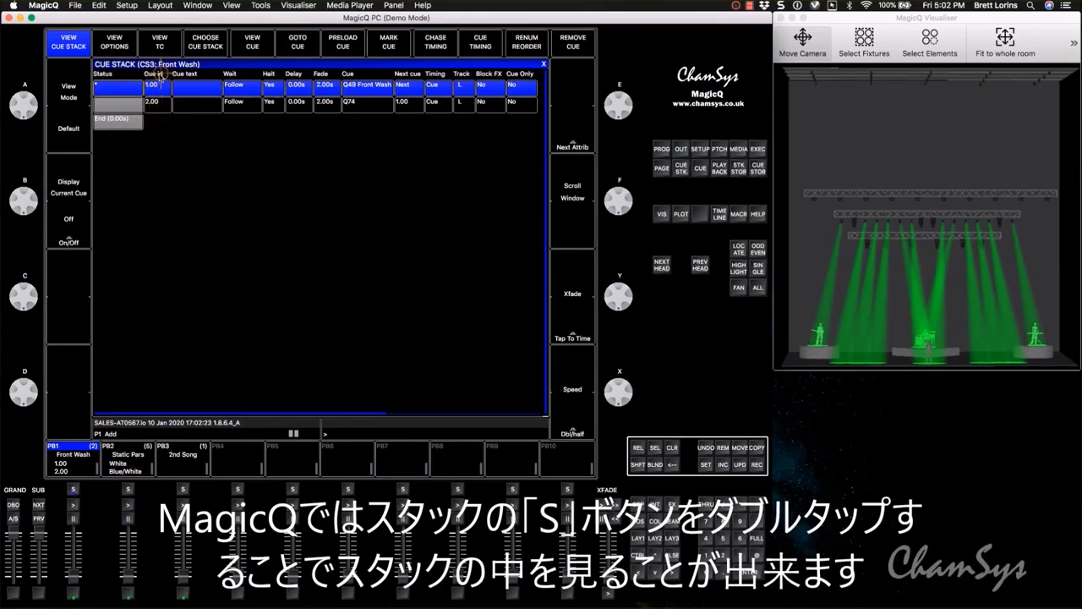
left_click(543, 64)
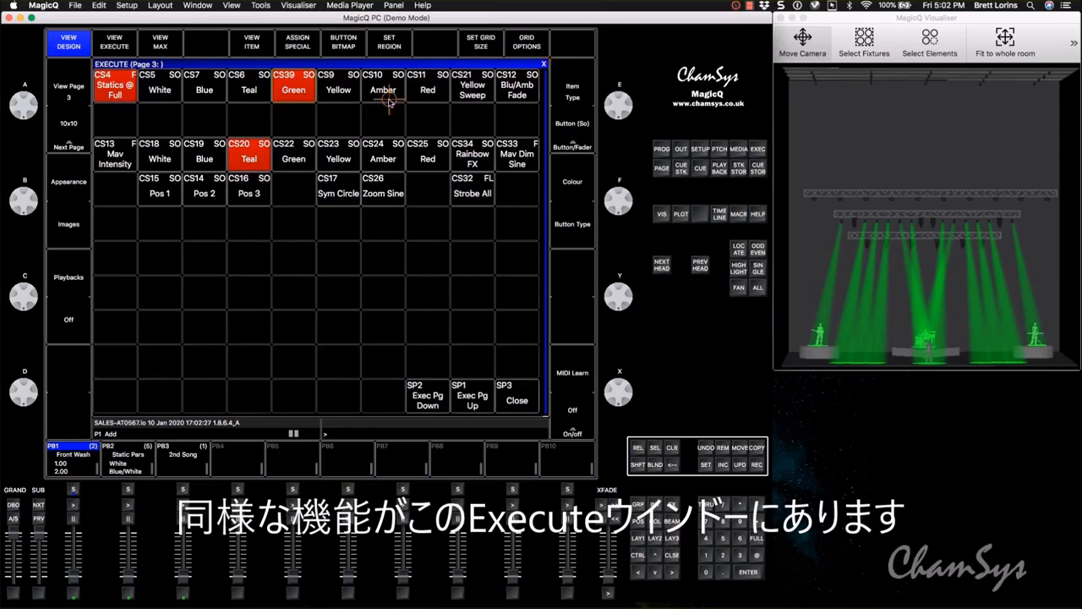
- Open the cue stack of the first-row Green button and set its cue's fade time to 1 second
left_click(293, 118)
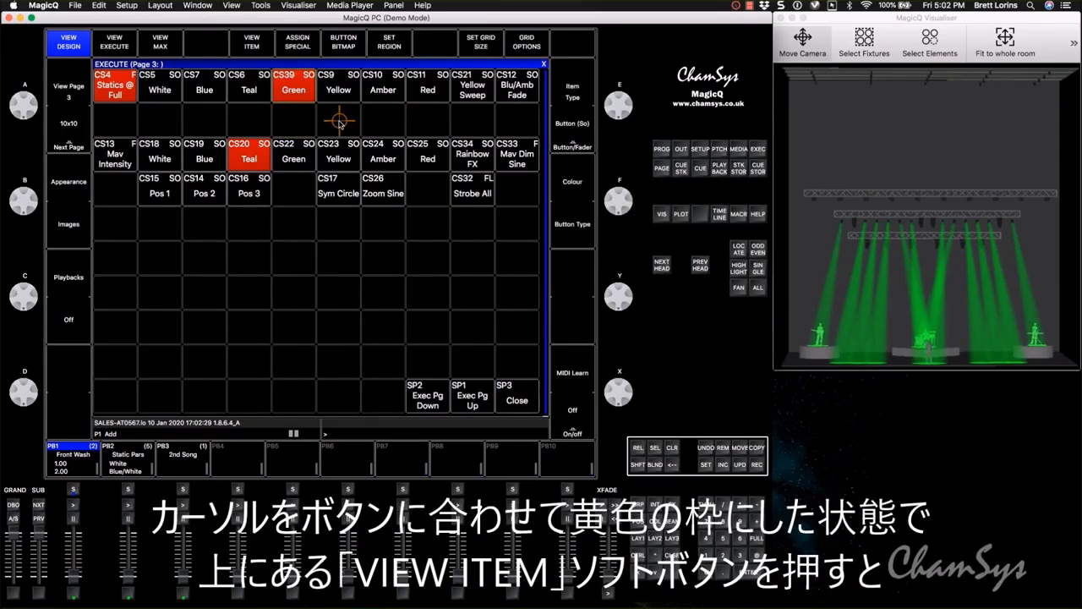
left_click(252, 40)
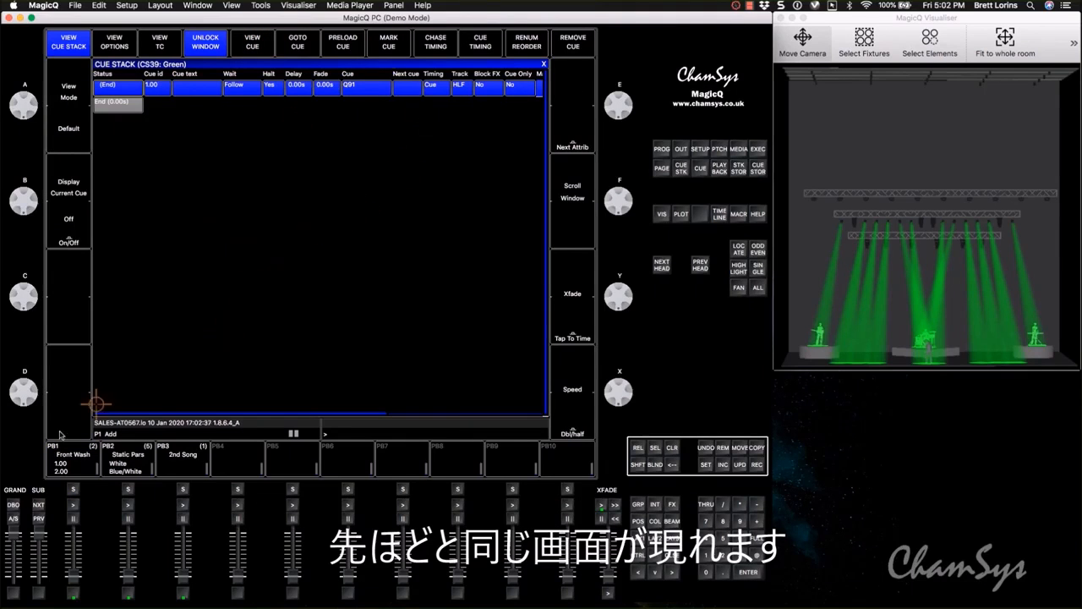
double_click(324, 87)
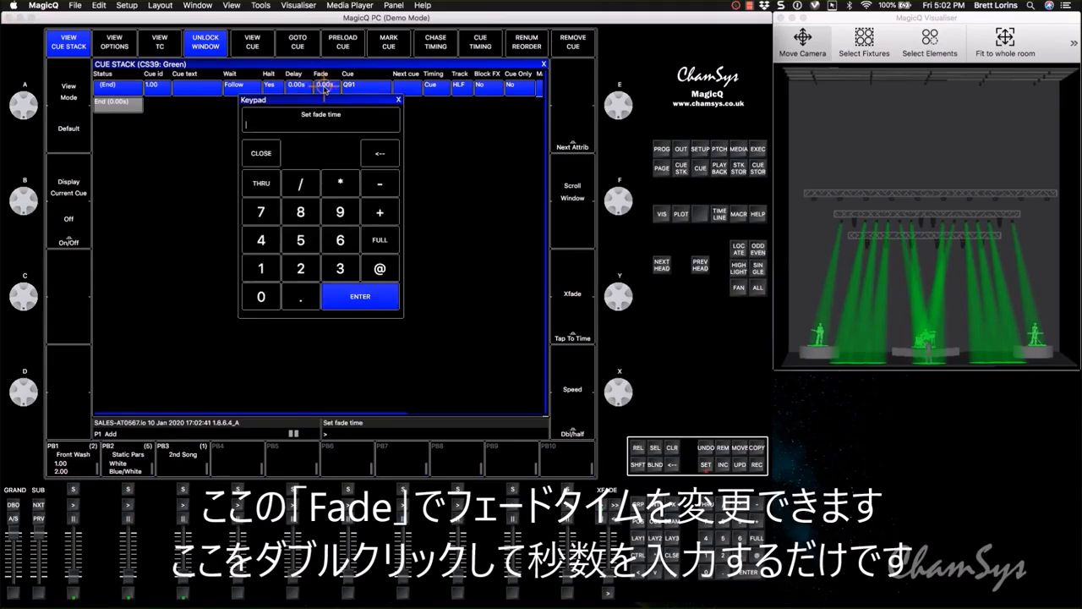
key("Return")
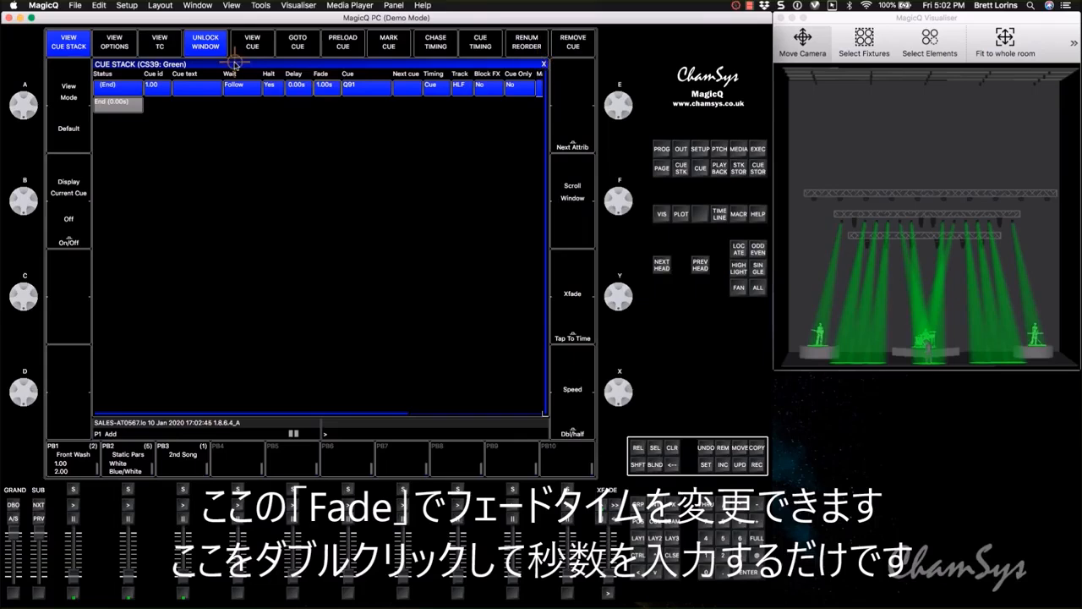
- Set the Green cue stack's Release Time to 1 second in its activate/release options and return to the Execute window
left_click(114, 42)
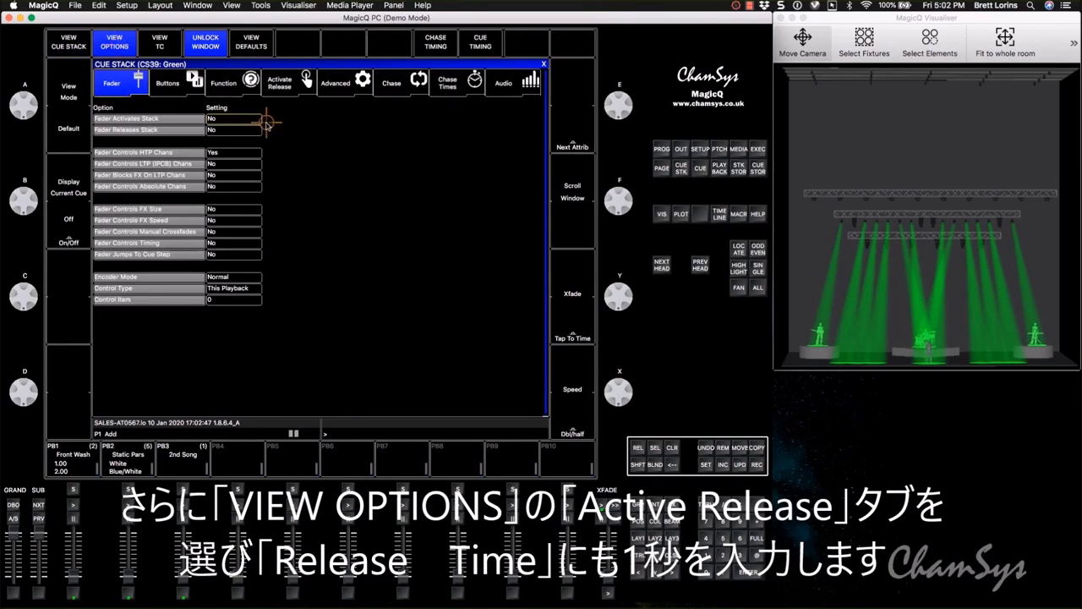
left_click(285, 84)
left_click(231, 174)
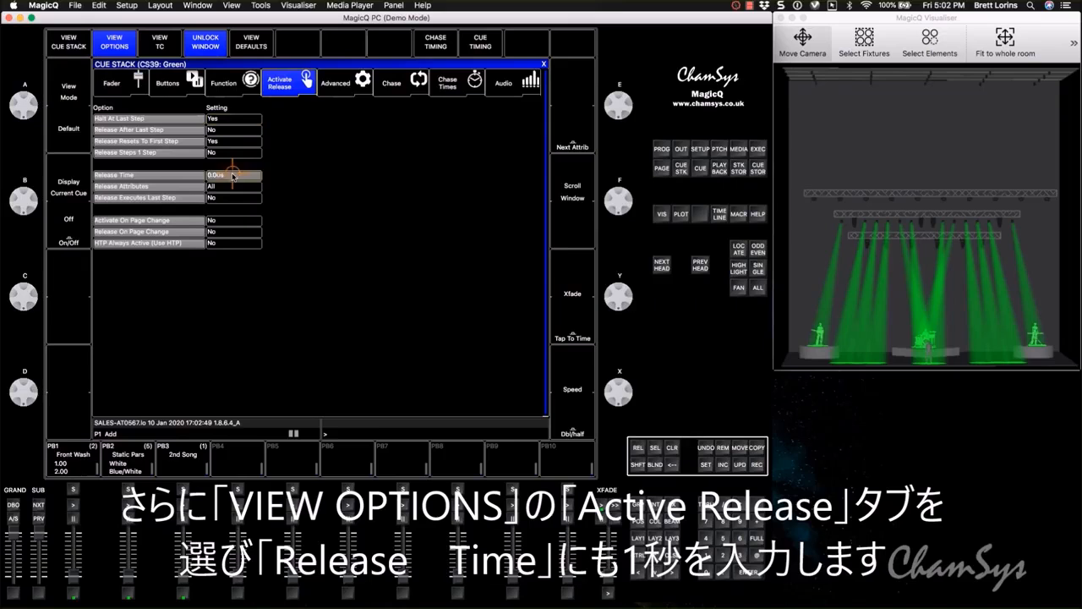
key("Return")
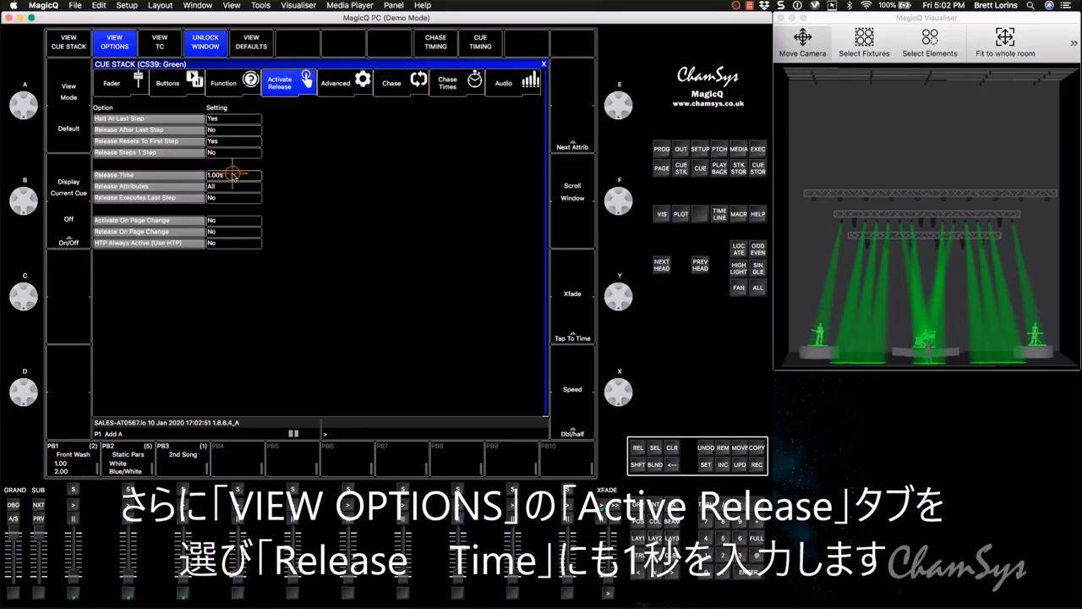
left_click(544, 63)
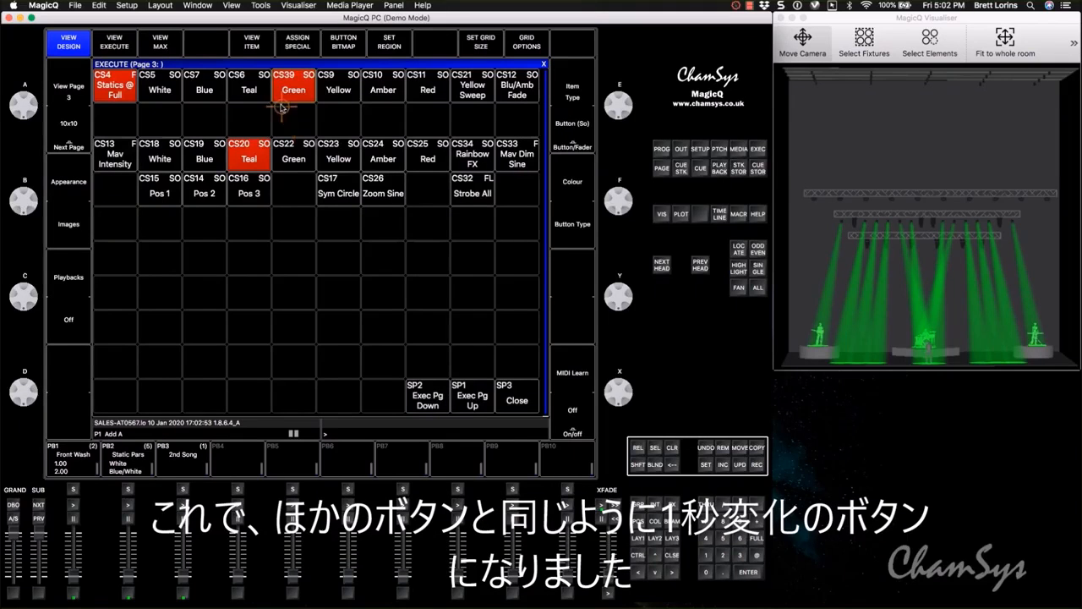
- Trigger the first-row Yellow, Amber and Red buttons in sequence
left_click(344, 96)
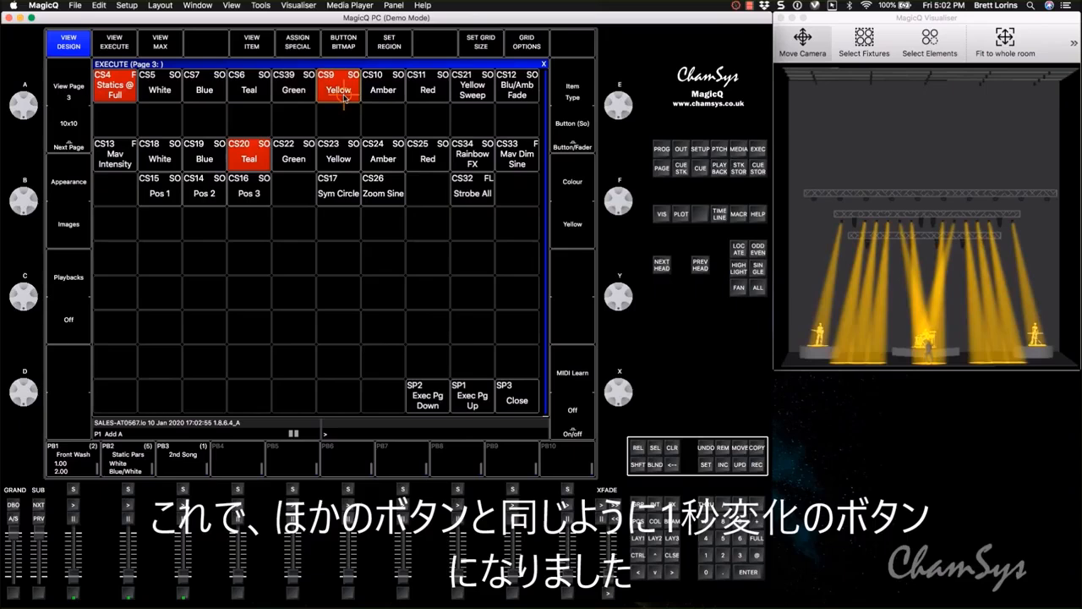
left_click(377, 93)
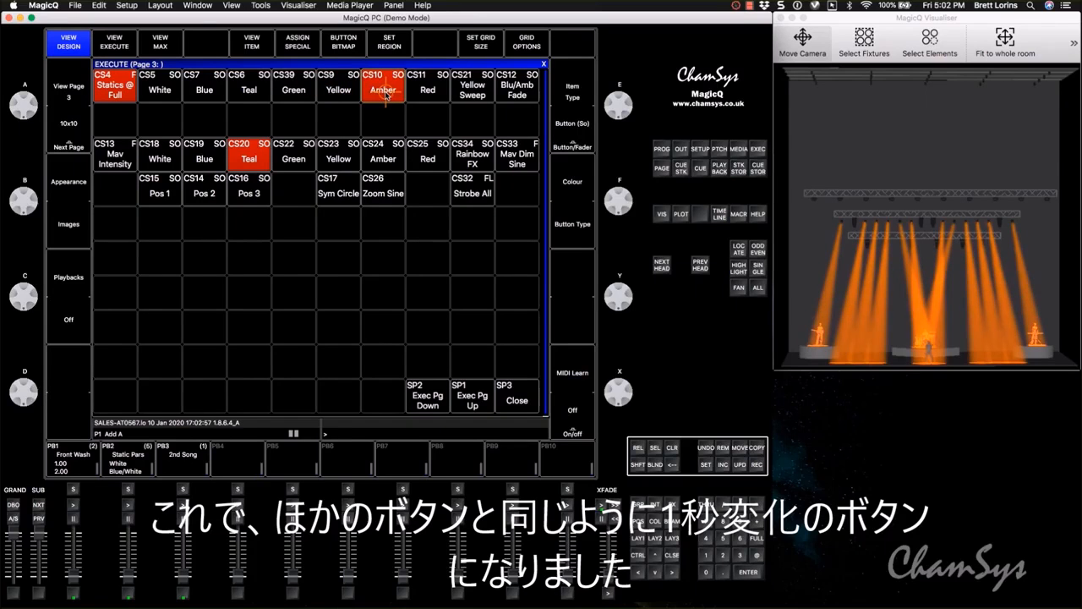
left_click(427, 93)
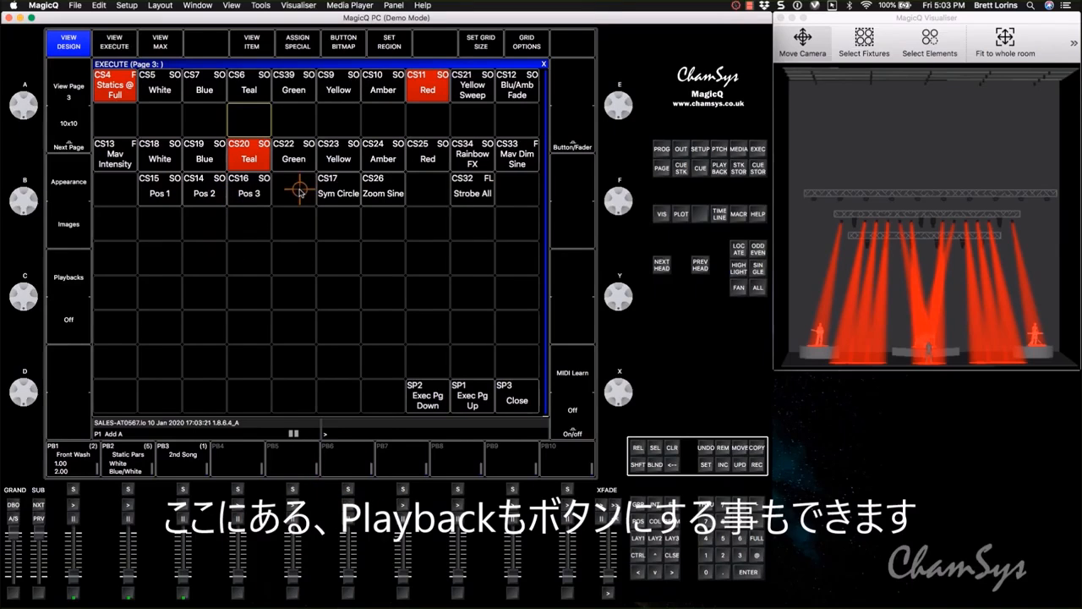
- Switch on Pos 1 and Mav Intensity, and lower the Mav Intensity fader to about halfway in the Execute view
left_click(160, 193)
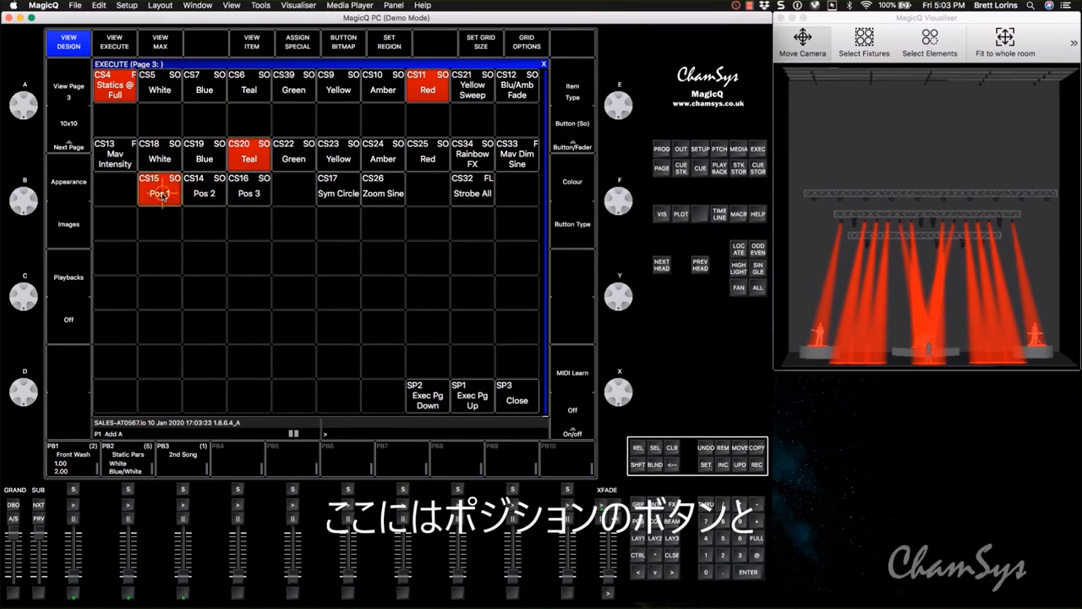
left_click(114, 158)
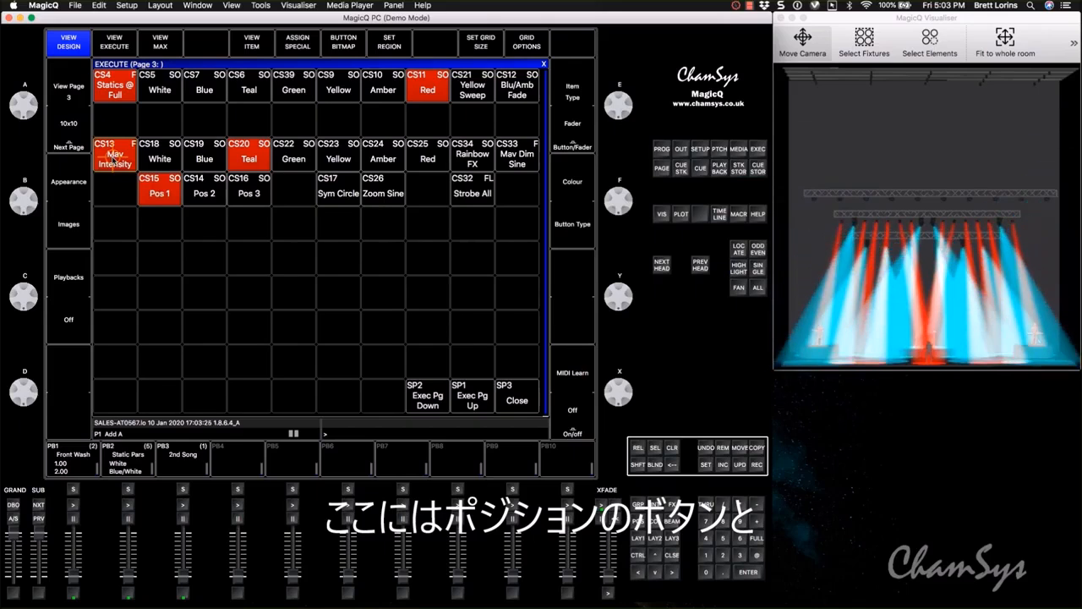
left_click(114, 41)
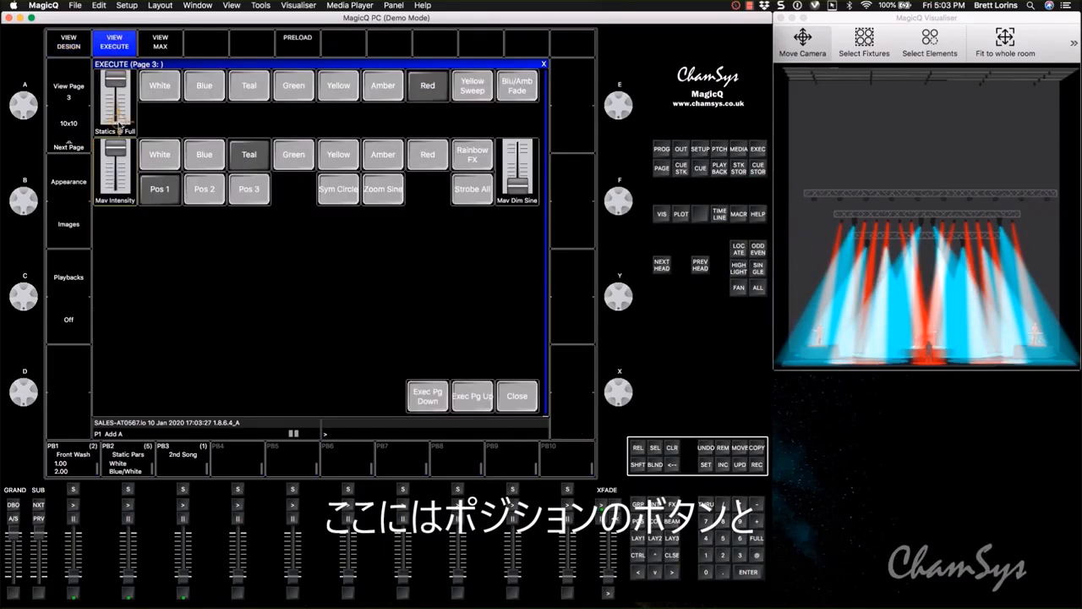
left_click_drag(115, 159, 116, 178)
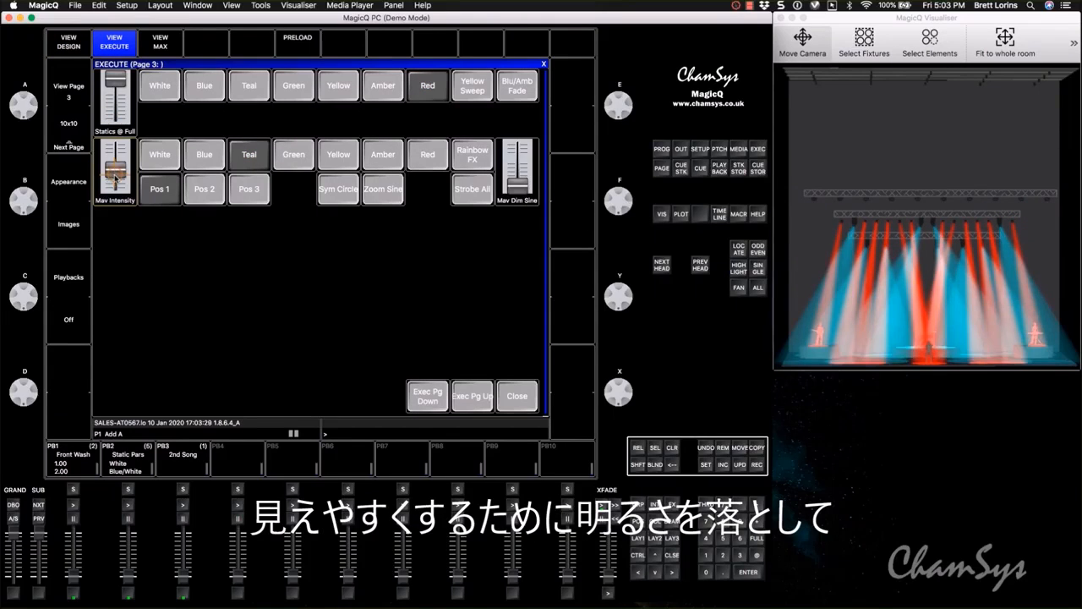
- Change the moving lights to the third-row Yellow colour and the Pos 3 position
left_click(339, 154)
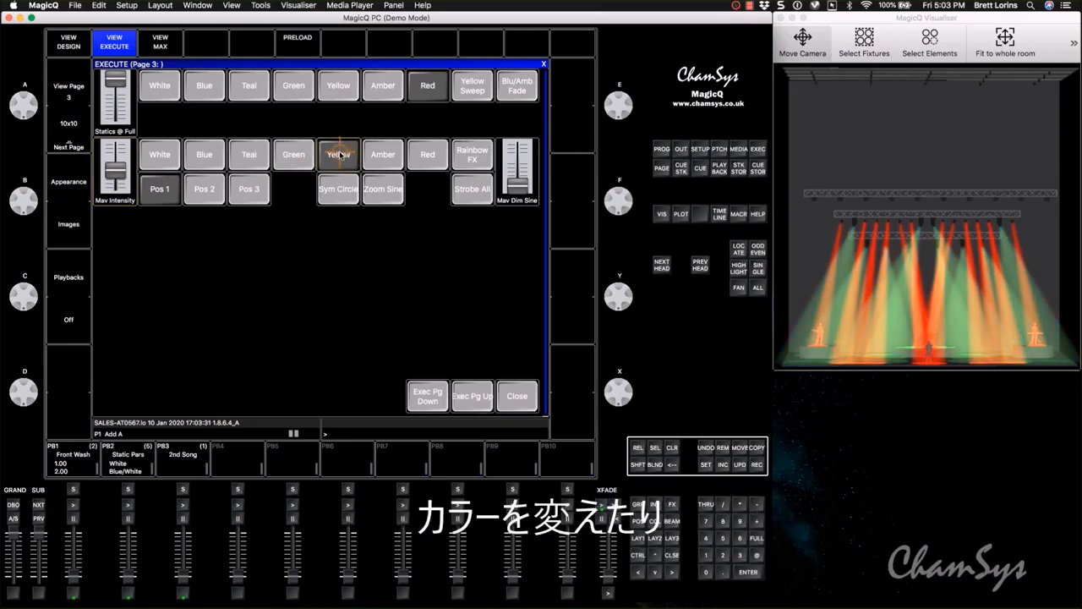
left_click(247, 189)
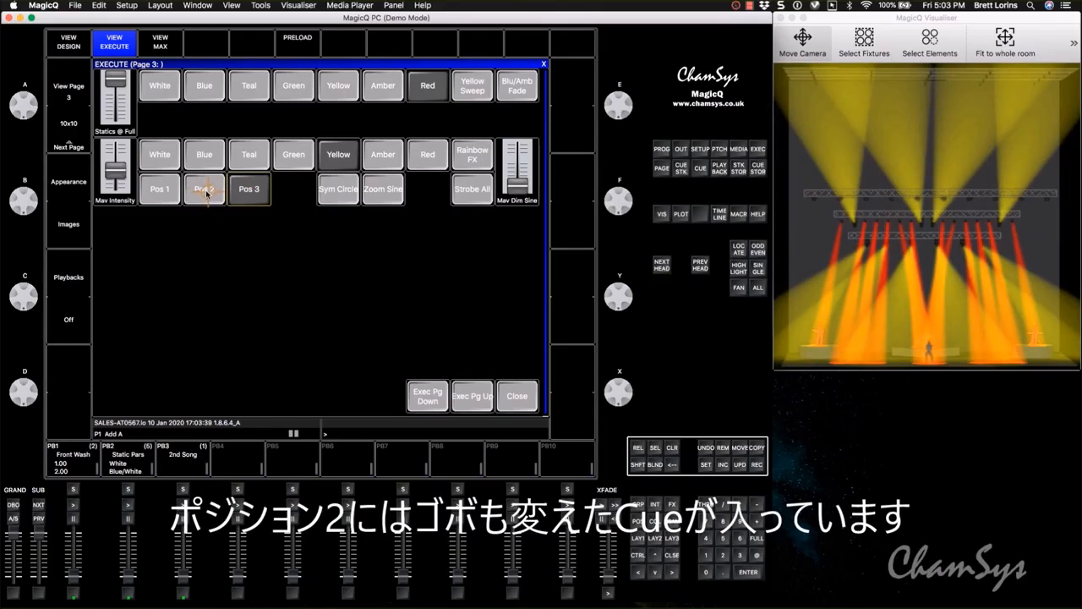
- Switch the moving lights to Pos 2 with the Zoom Sine effect and change their colour to third-row Teal in the Design view
left_click(206, 190)
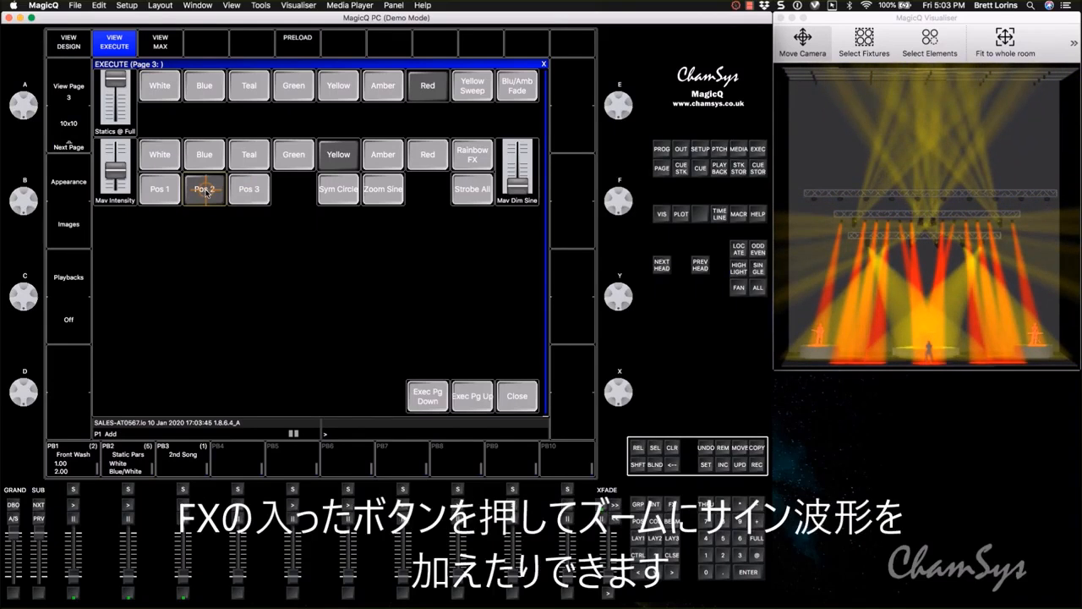
left_click(383, 192)
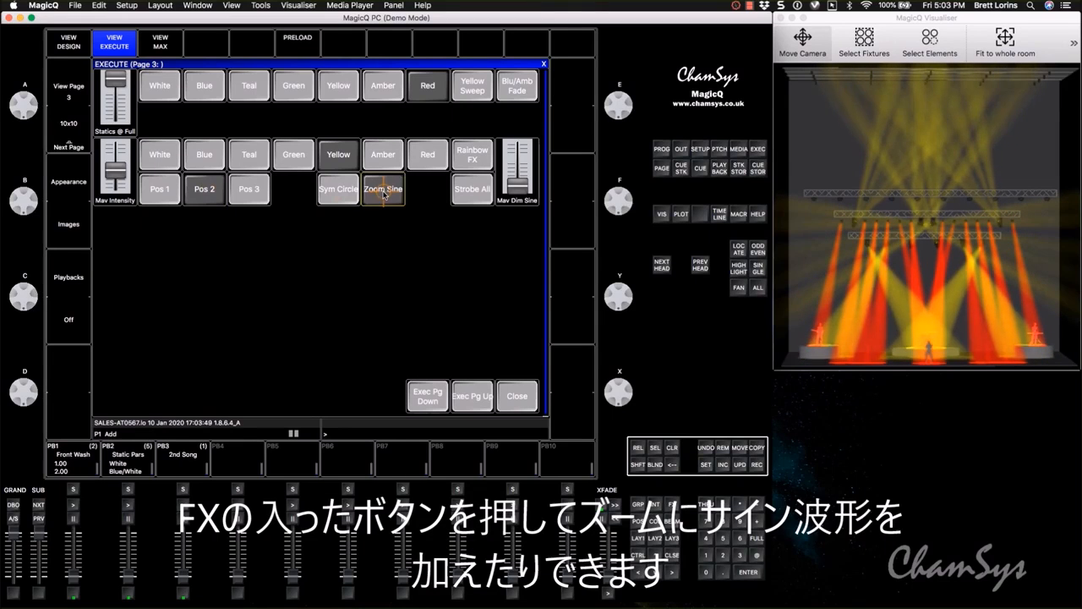
left_click(71, 47)
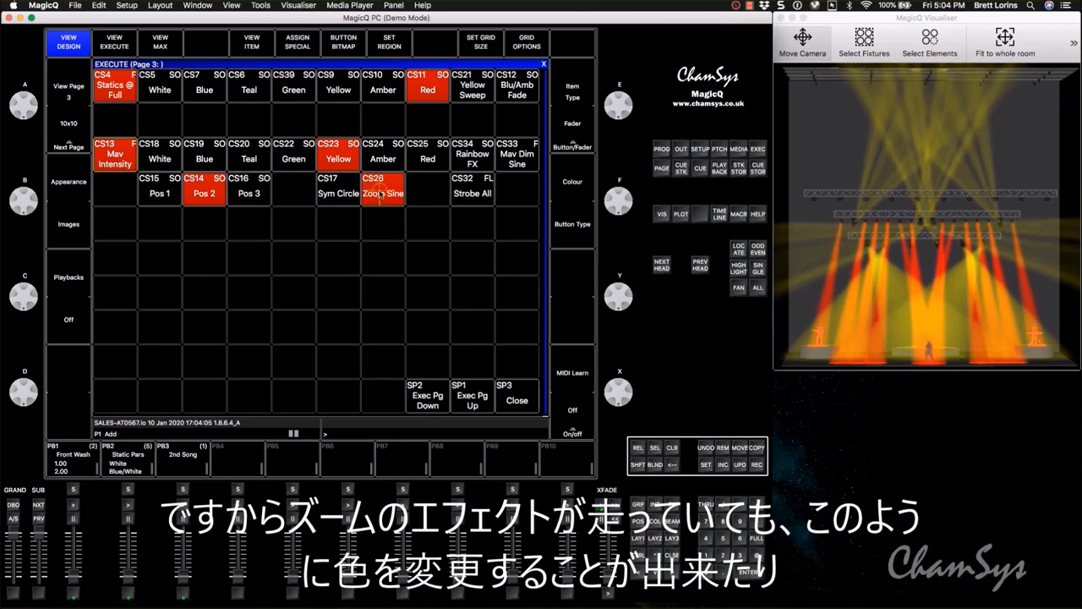
left_click(252, 155)
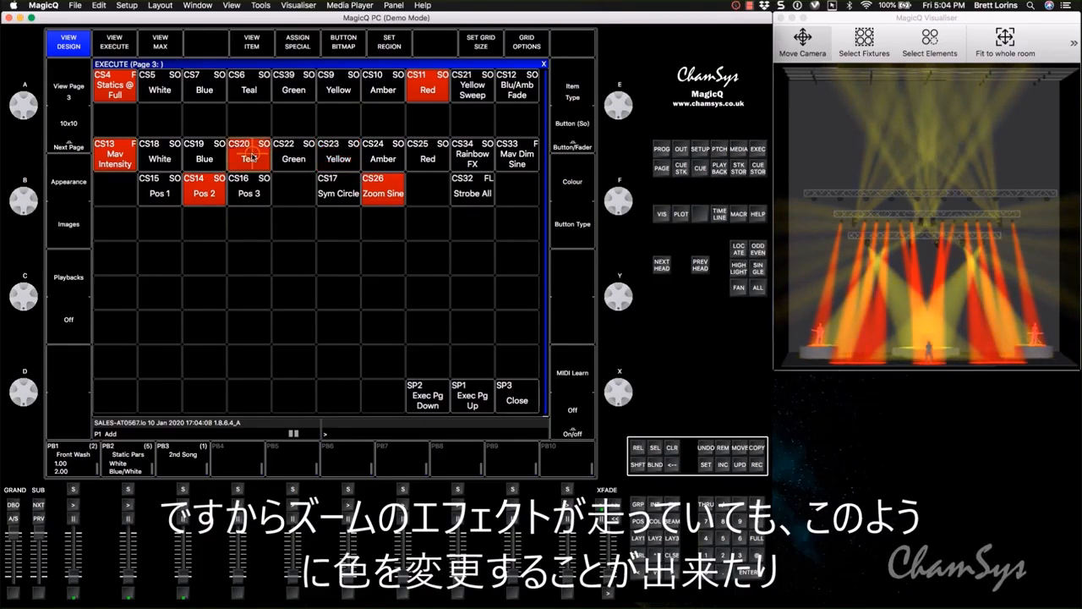
- Run Sym Circle while changing the base position to Pos 1, and switch off both the Sym Circle and Zoom Sine effects
left_click(338, 193)
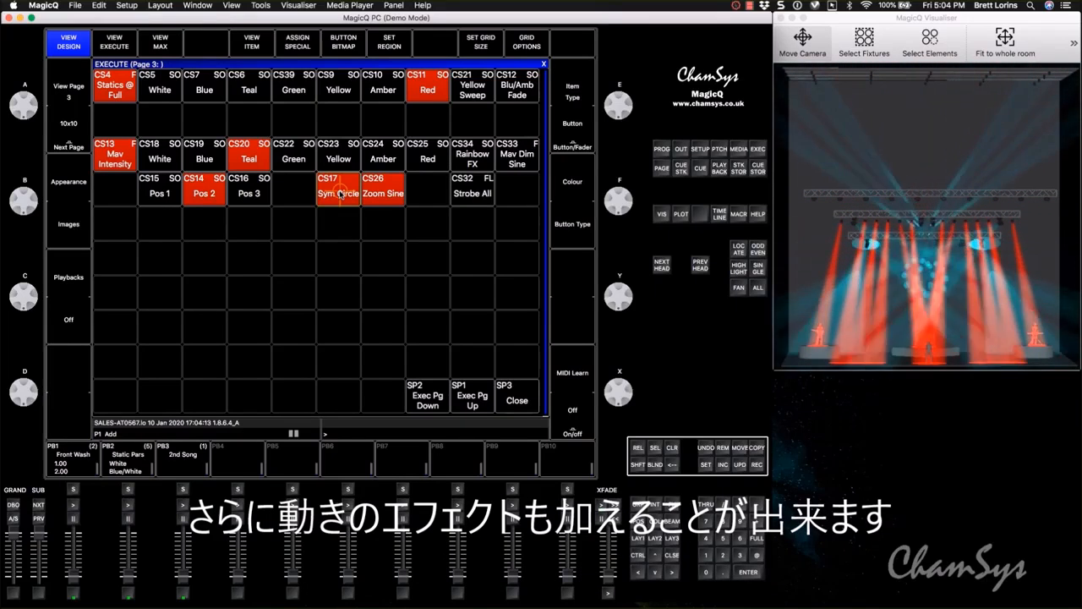
left_click(163, 193)
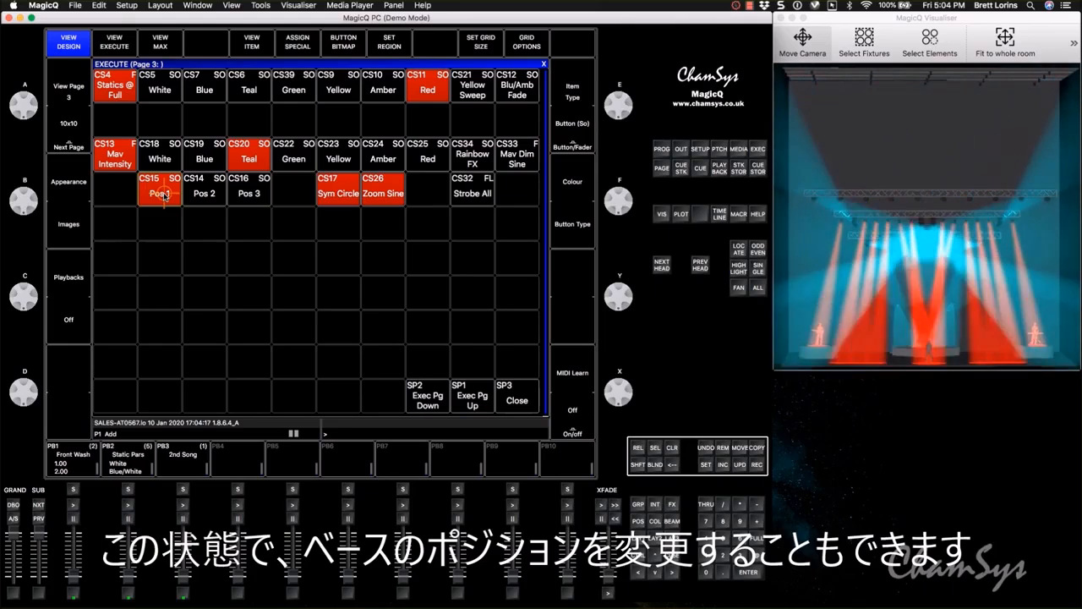
left_click(345, 193)
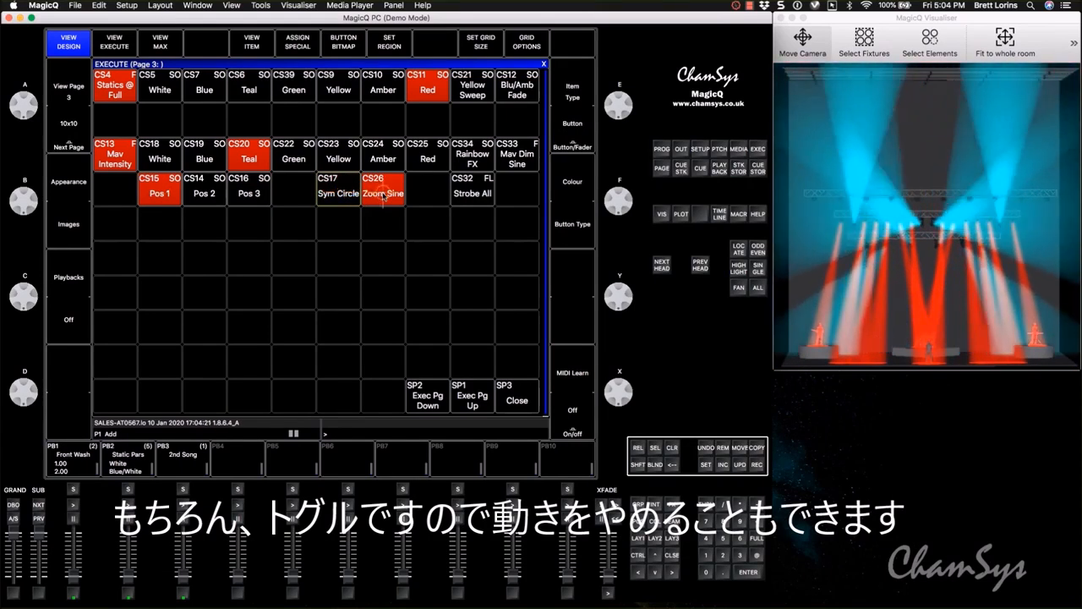
left_click(383, 194)
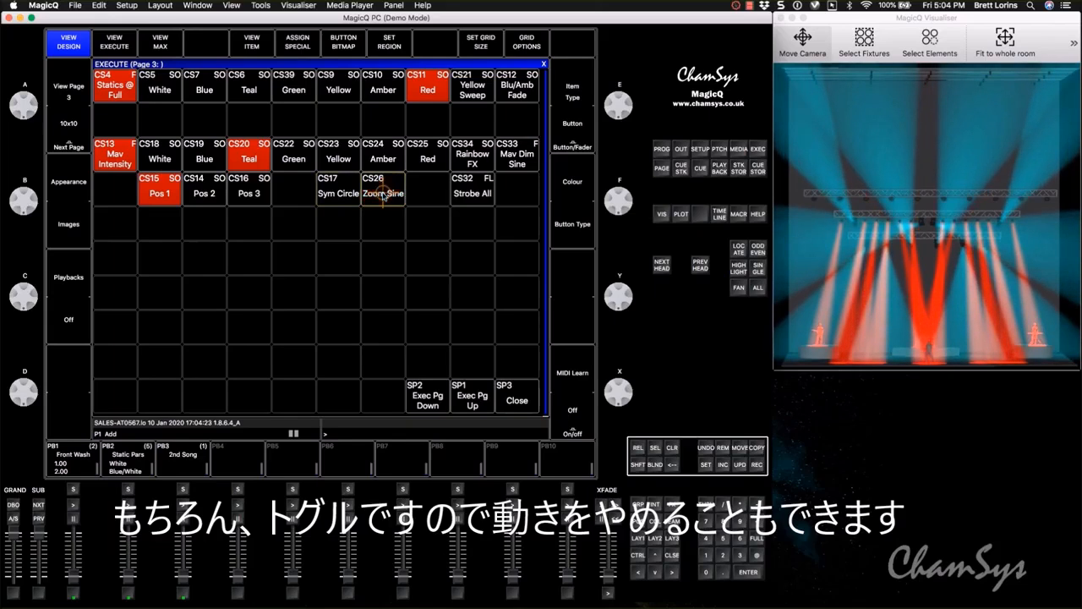
- Return to the Execute view, raise the Mav Dim Sine fader to about three quarters, and flash Strobe All several times
left_click(110, 44)
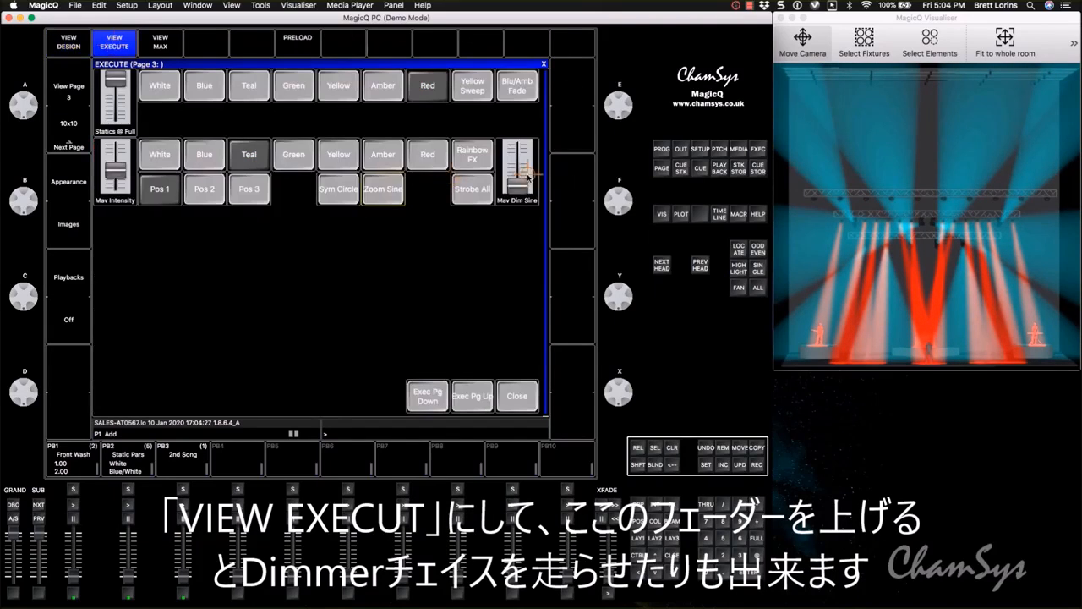
left_click_drag(523, 183, 522, 167)
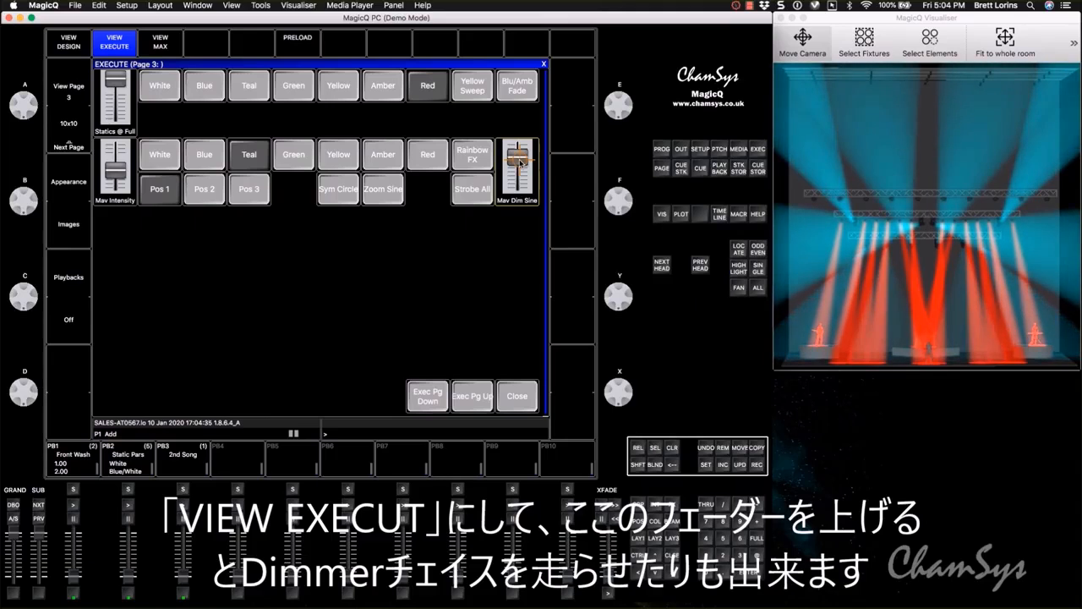
left_click(476, 196)
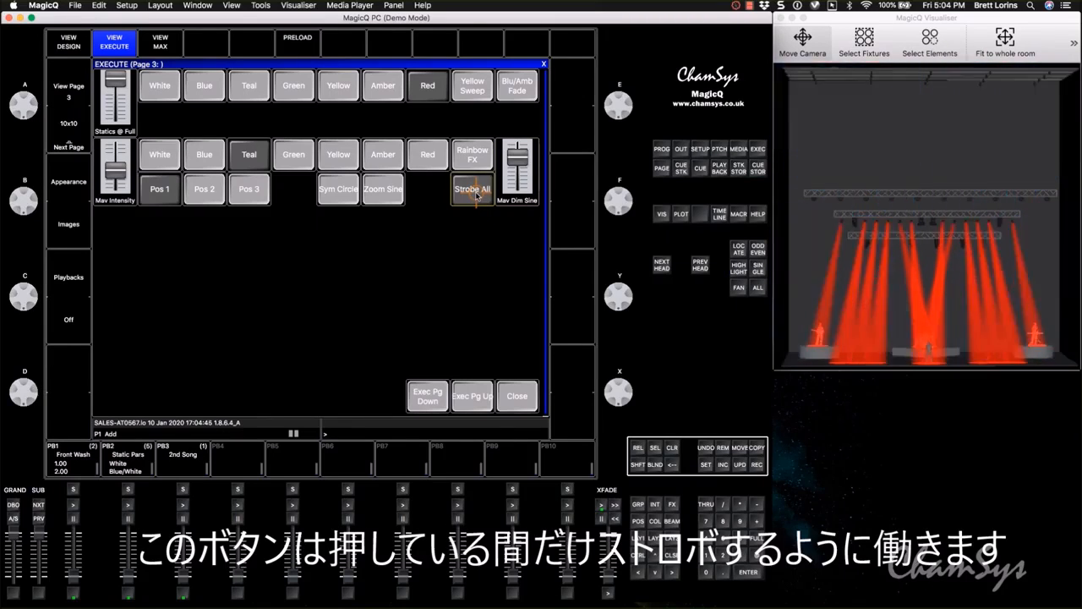
left_click(476, 196)
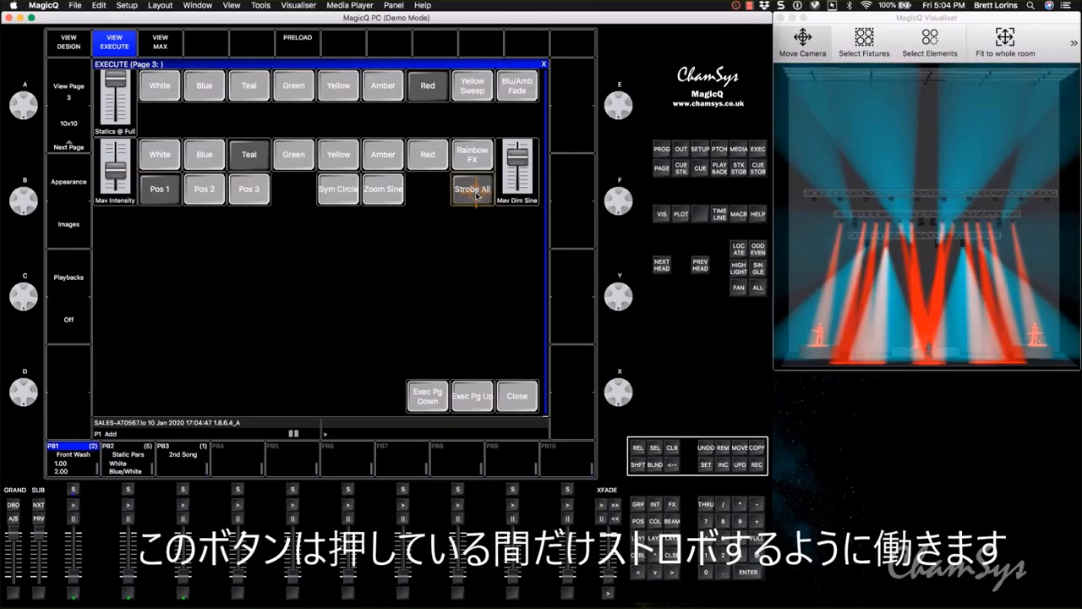
left_click(476, 195)
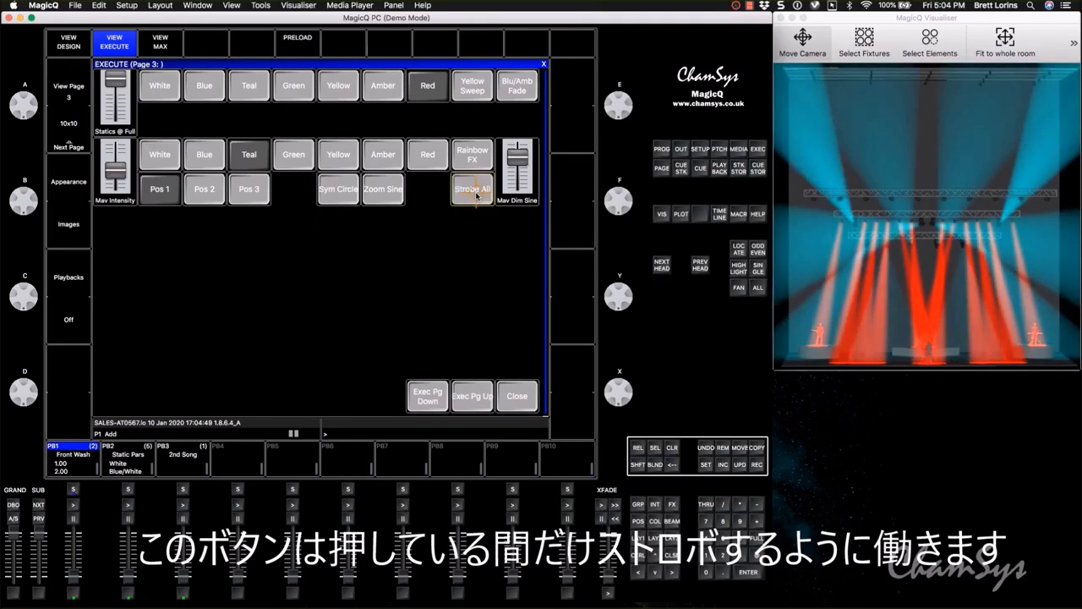
left_click(476, 196)
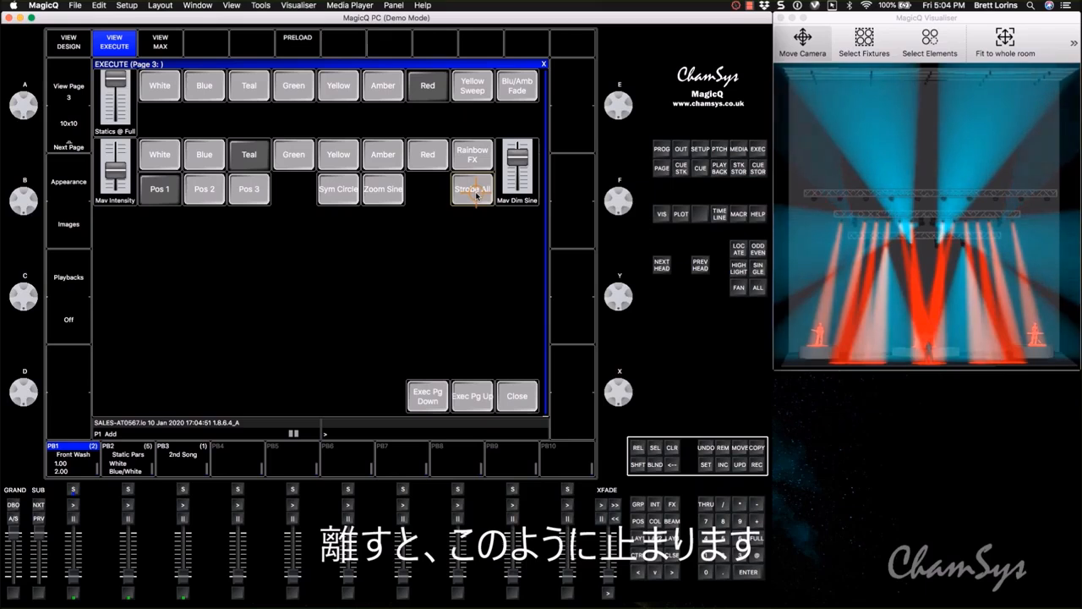
left_click(476, 196)
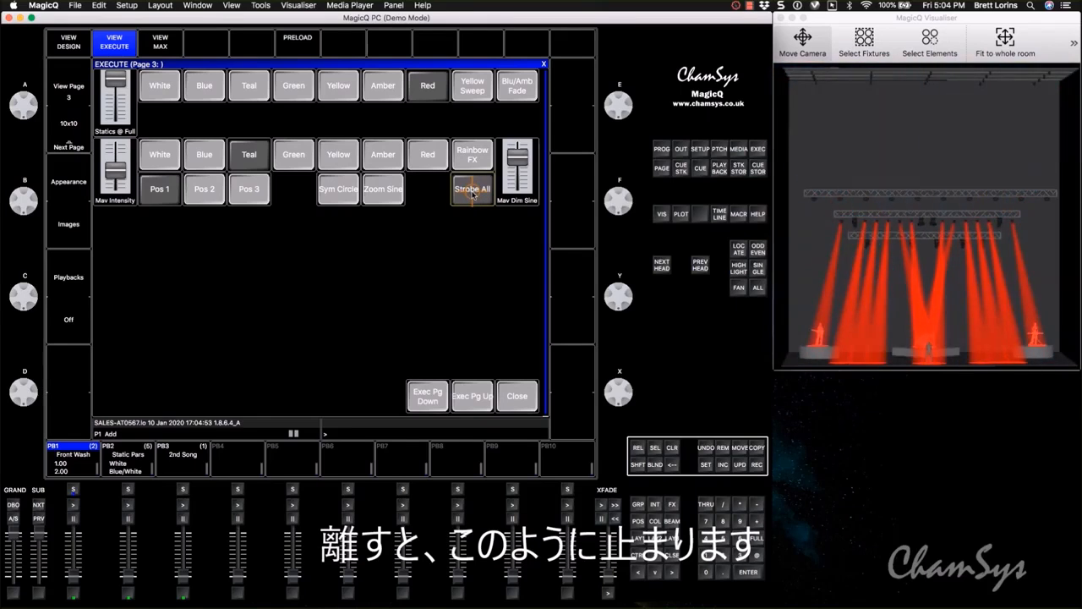
left_click(474, 194)
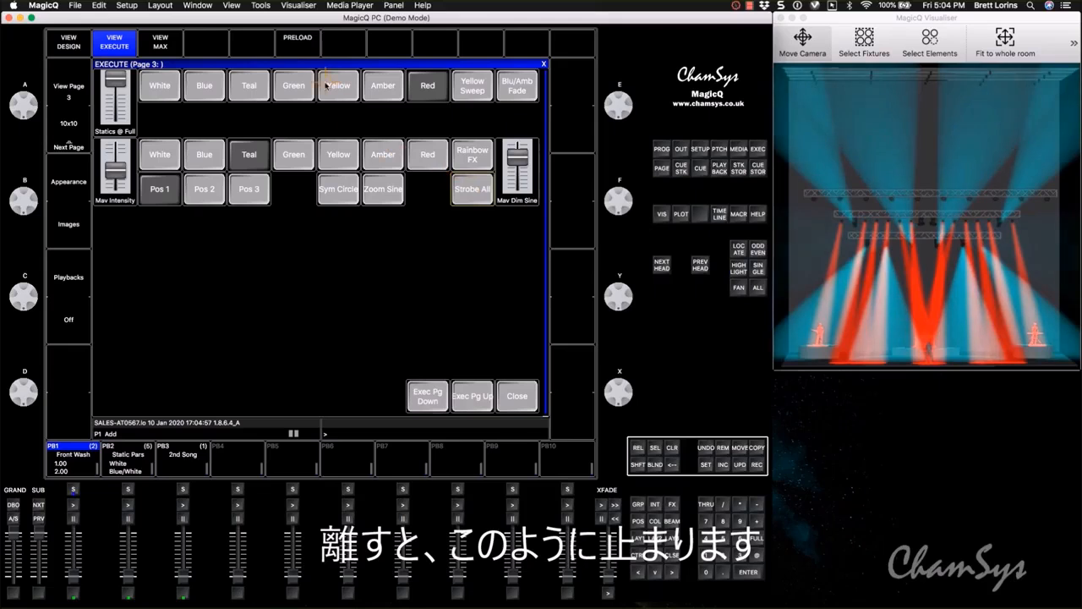
- Preload first-row Yellow, third-row Red, Pos 3 and Zoom Sine, and execute the preloaded changes together
left_click(306, 37)
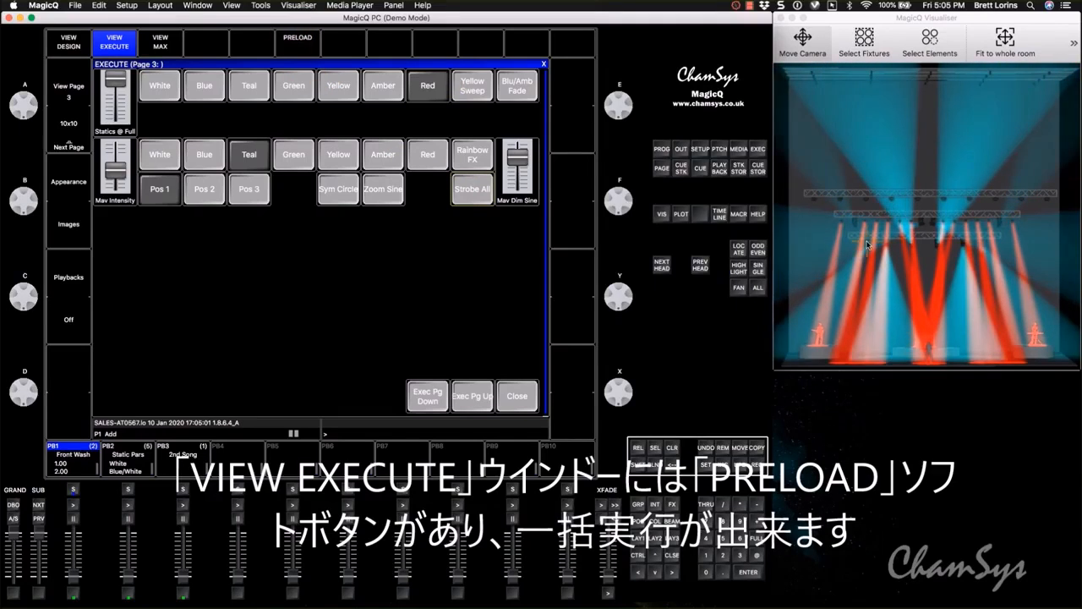
left_click(299, 43)
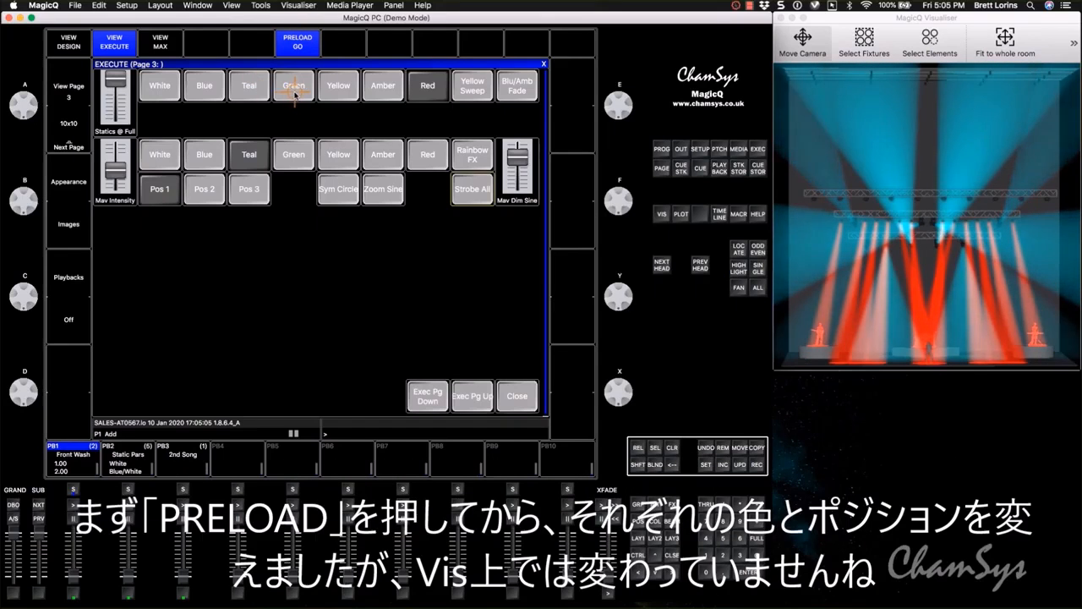
left_click(340, 88)
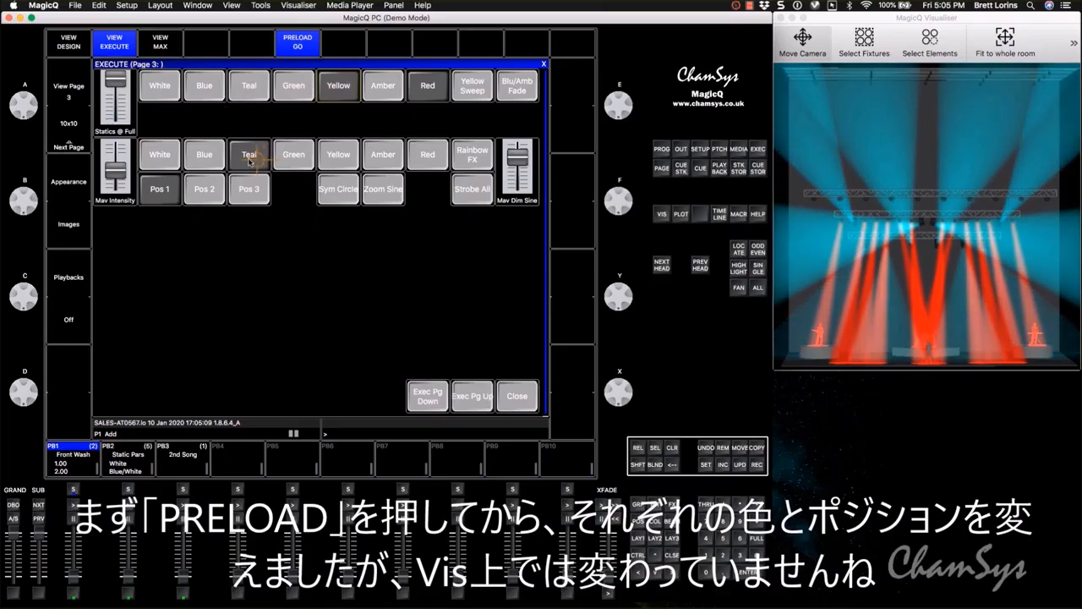
left_click(427, 154)
left_click(244, 193)
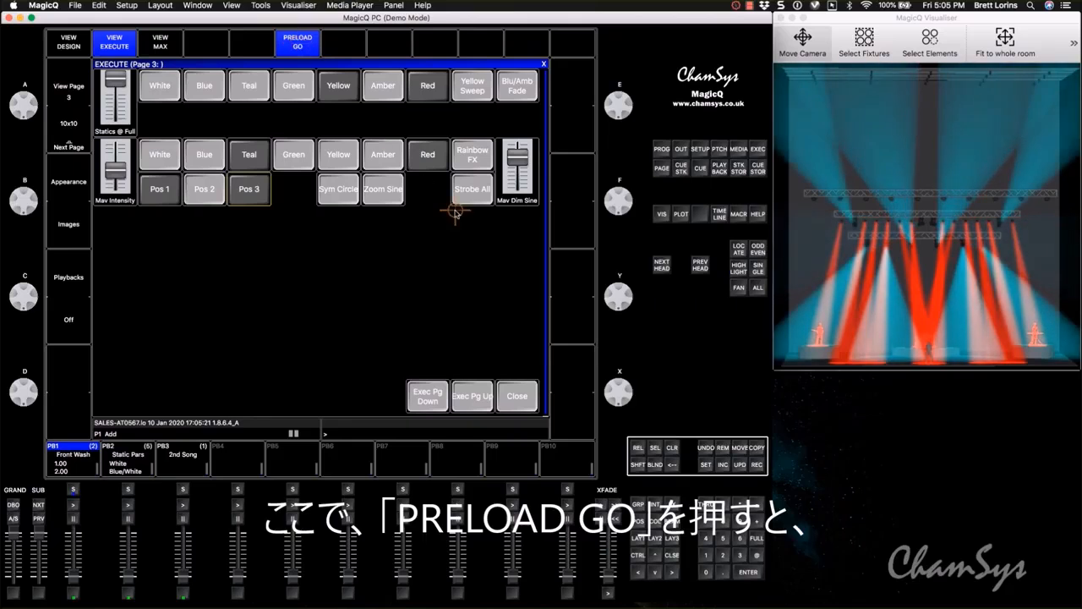
left_click(297, 47)
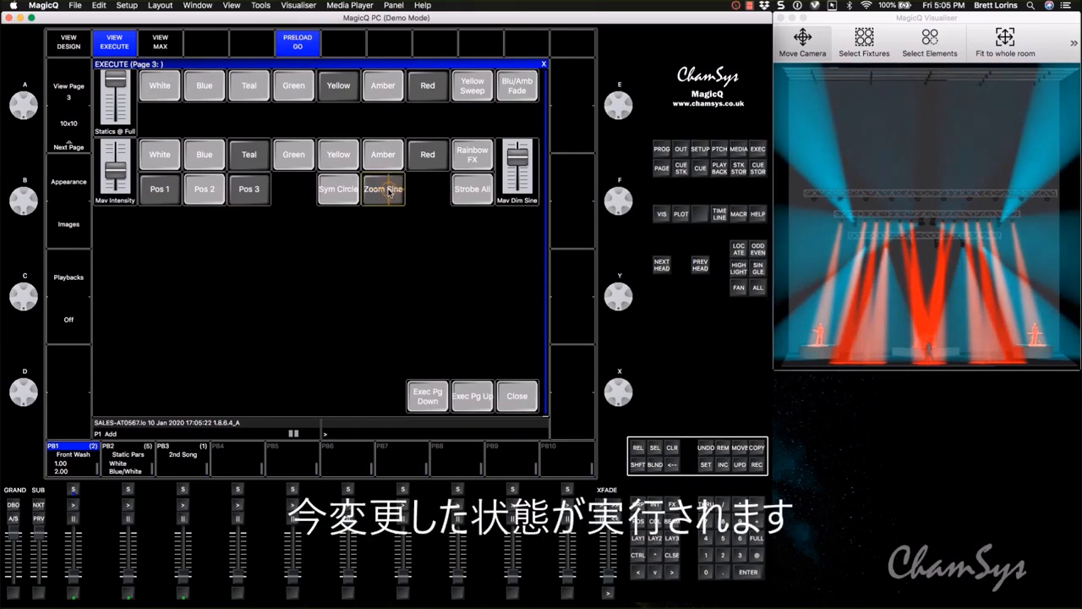
left_click(296, 46)
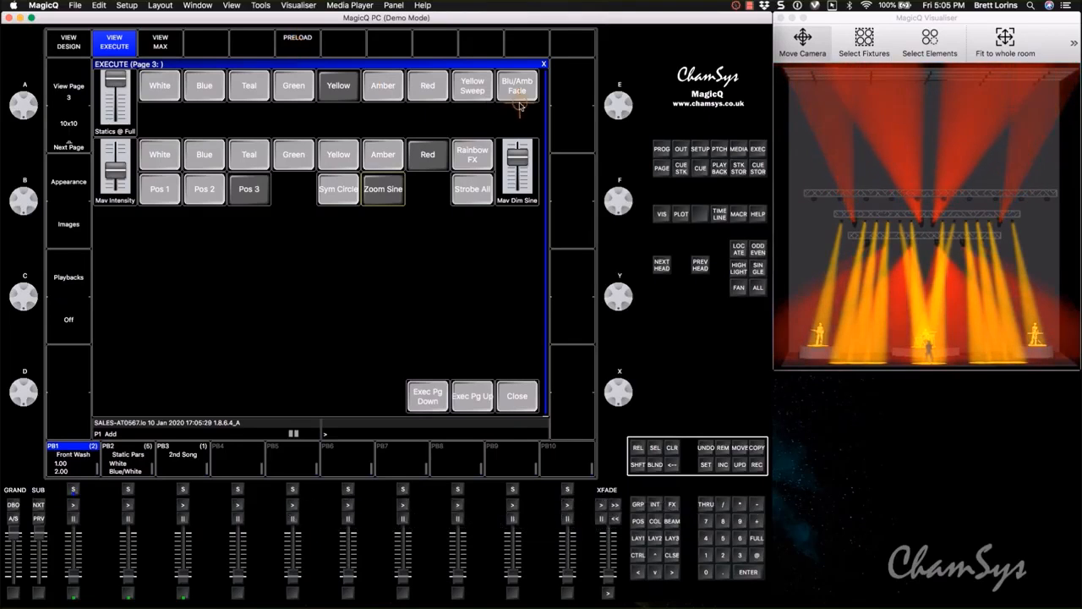
- Lower the Mav Dim Sine fader to zero and switch off third-row Red, Pos 3, Zoom Sine and first-row Yellow
left_click_drag(521, 188, 521, 195)
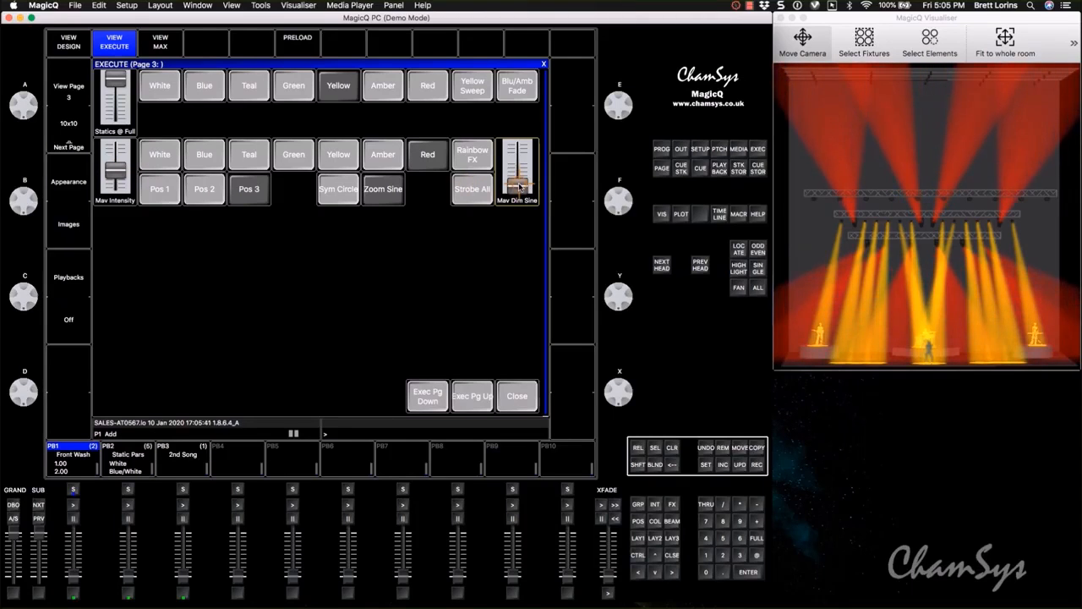
left_click(428, 155)
left_click(253, 194)
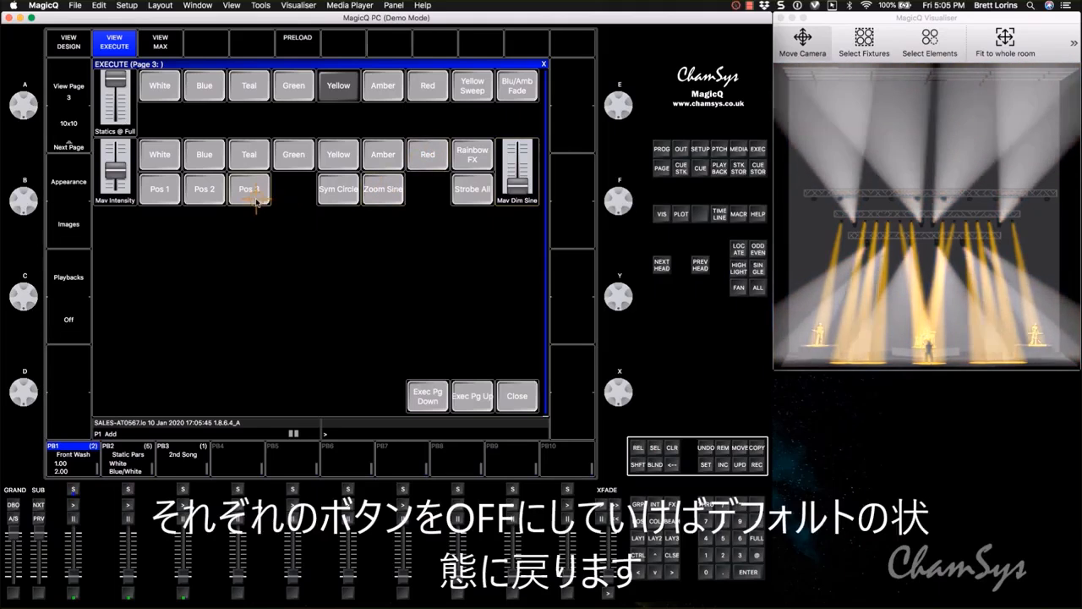
left_click(339, 88)
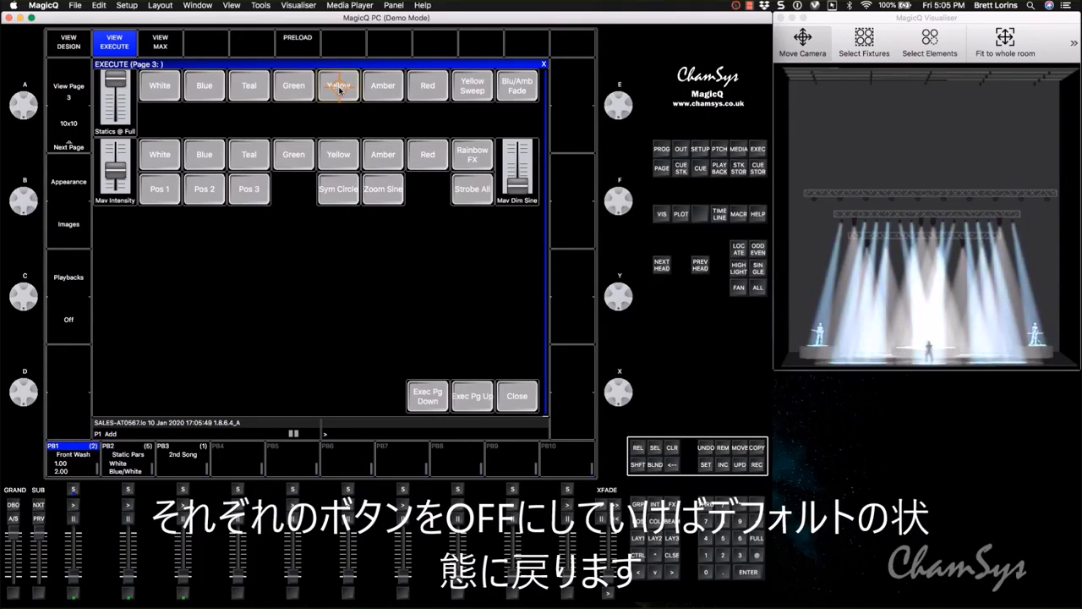
- Review the special functions assignable to an empty grid button in the Design view, and close the list without assigning one
left_click(71, 48)
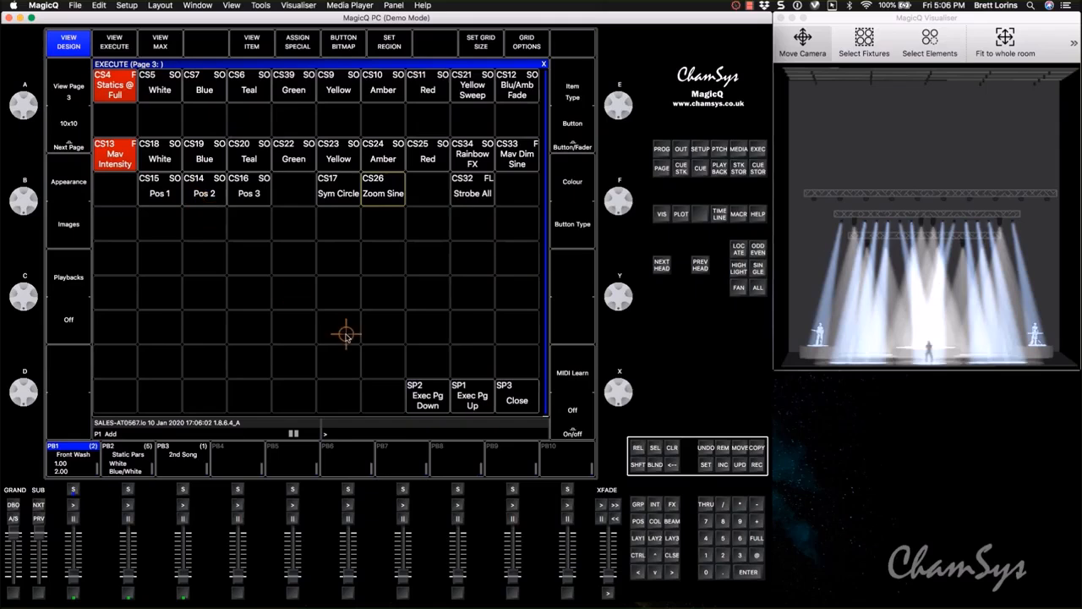
left_click(383, 362)
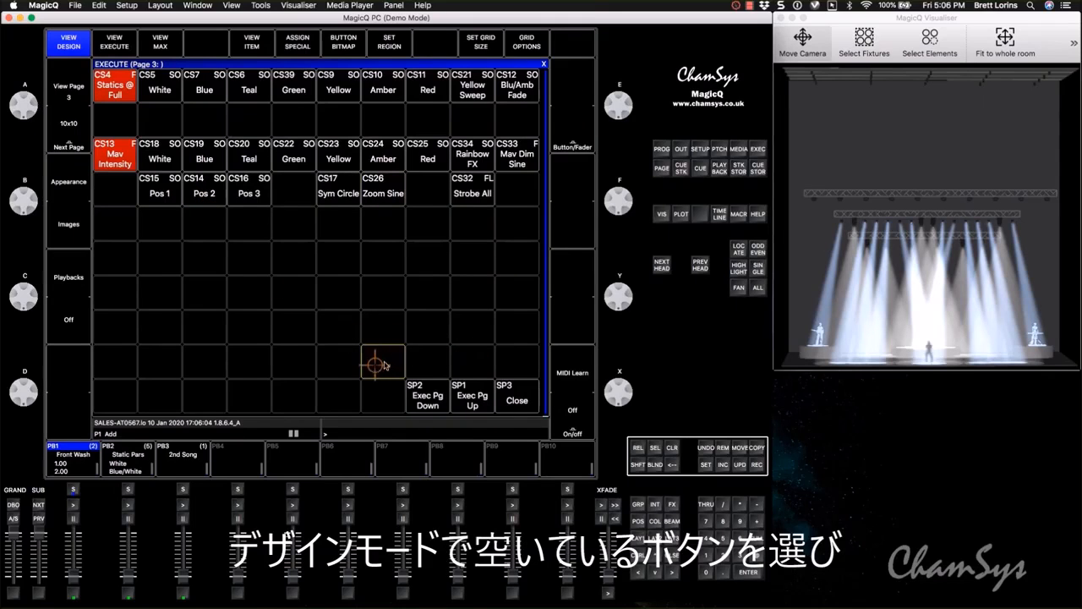
left_click(298, 44)
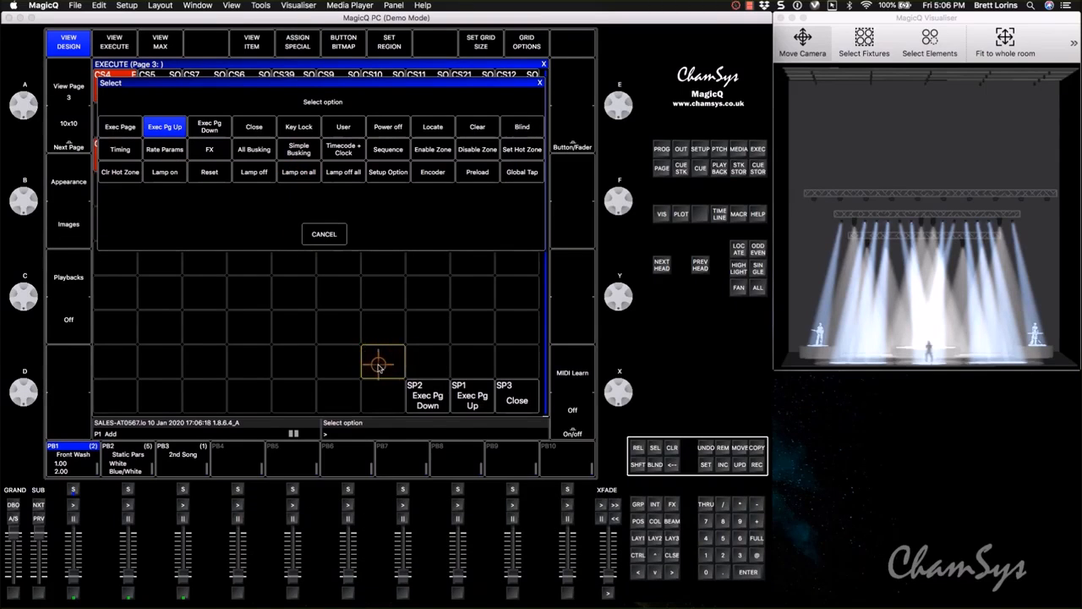
left_click(325, 234)
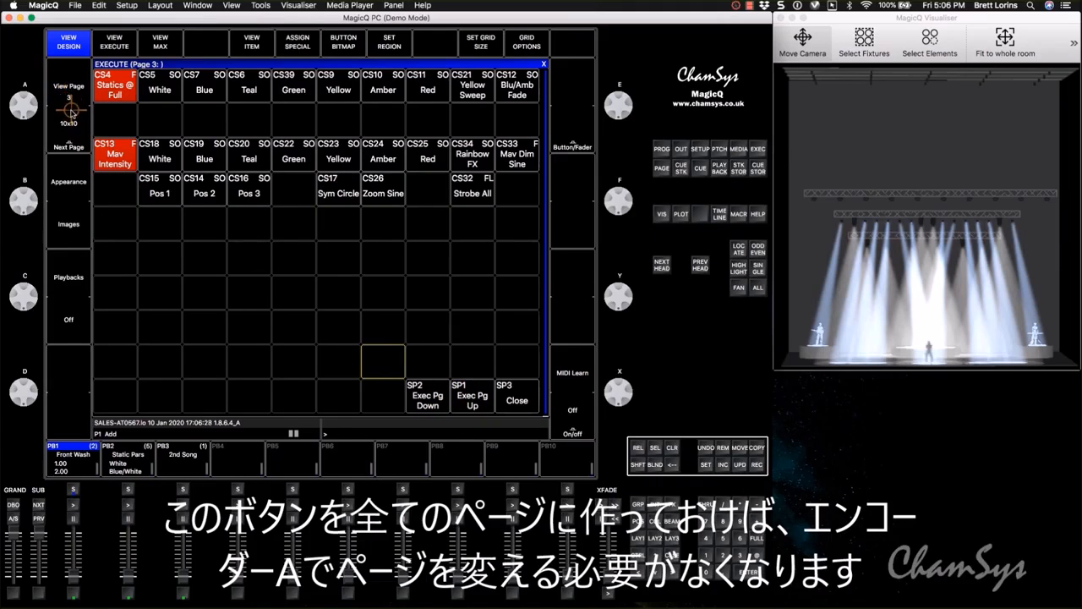
- On Execute page 4, set Haze 1 to about 30%, Fan 1 to 75%, Haze 2 to 20%, Fan 2 to 80%, and return to page 3
left_click(470, 398)
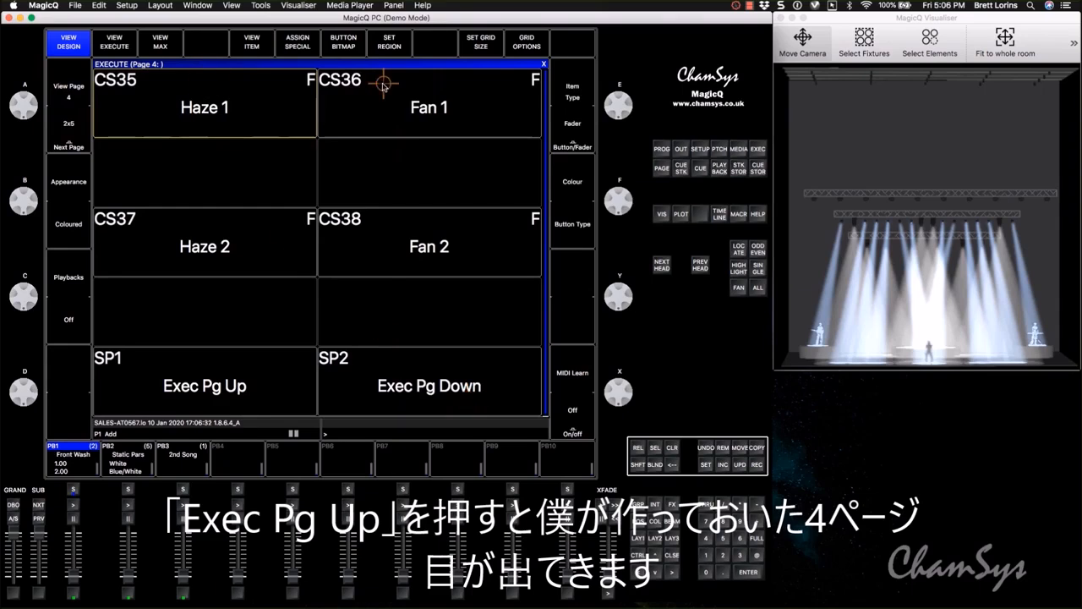
left_click(113, 44)
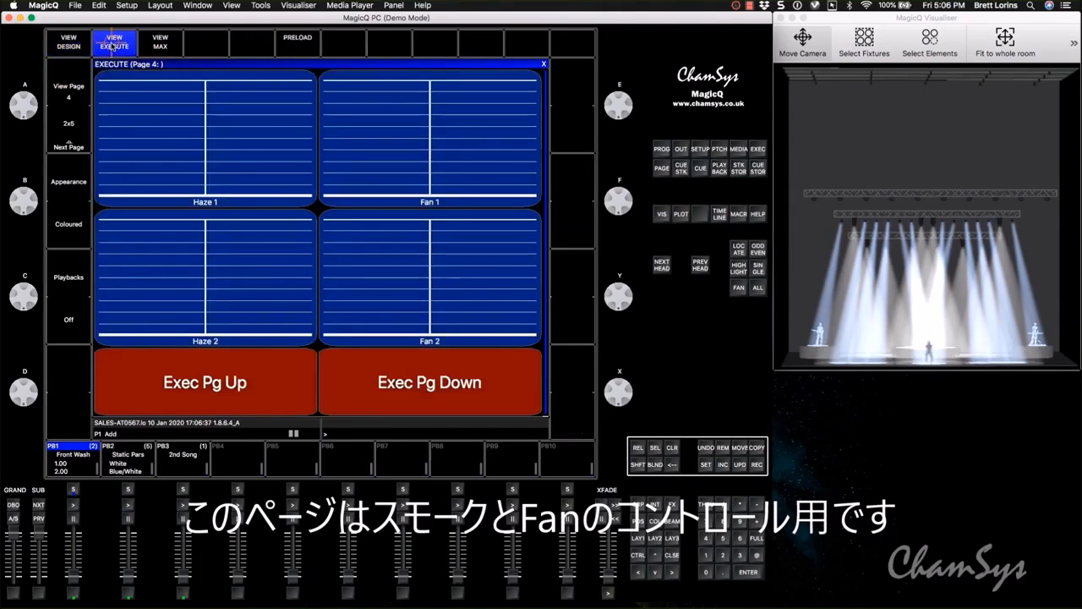
left_click(241, 161)
left_click(397, 116)
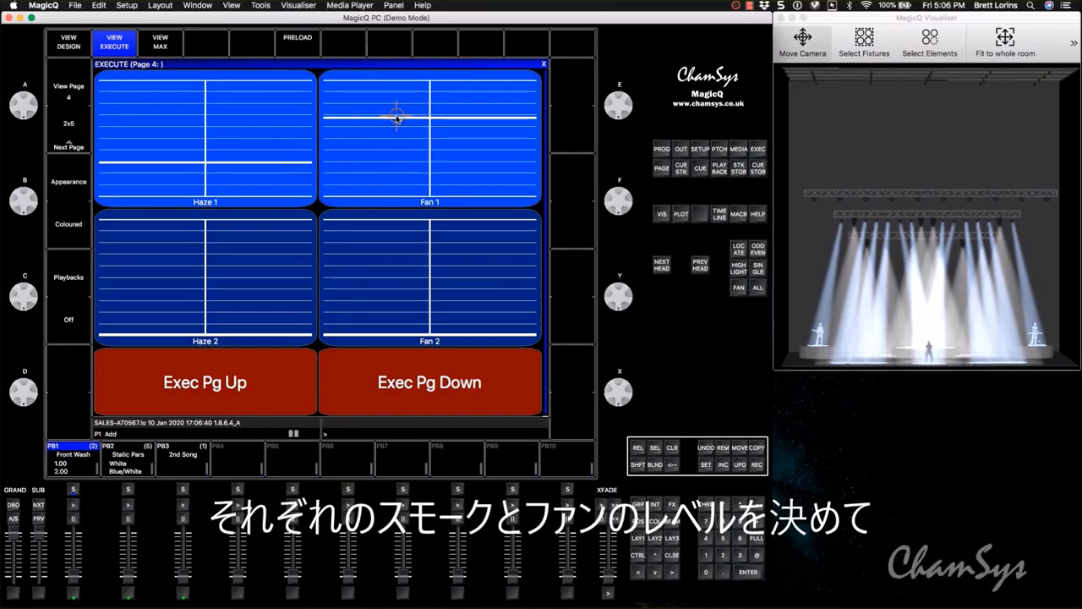
left_click(397, 111)
left_click(304, 311)
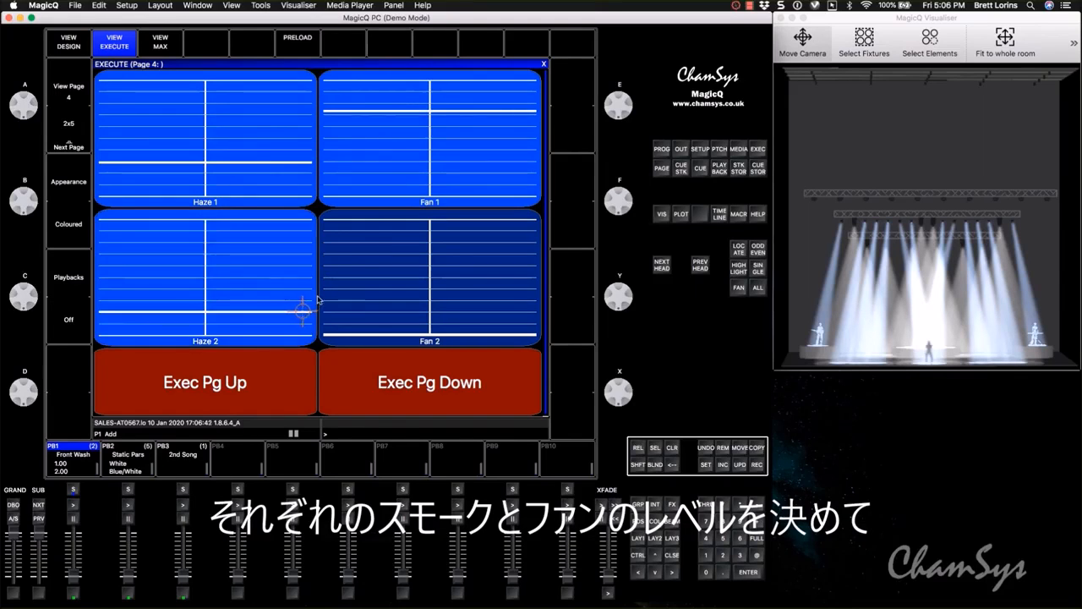
left_click(367, 243)
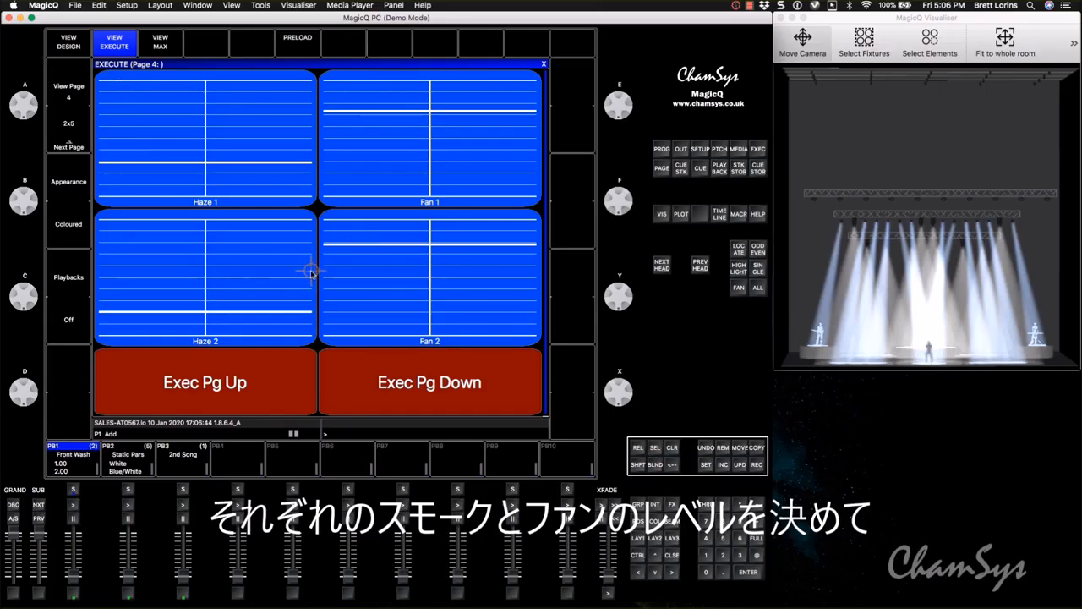
left_click(356, 377)
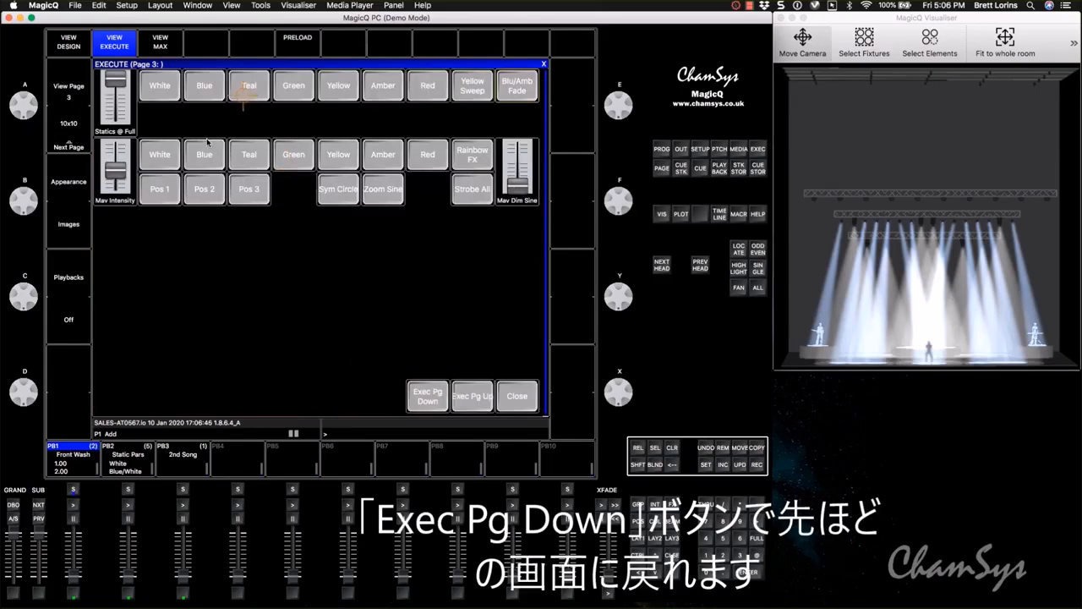
- Go up through Execute pages 4 and 5 using the grid's page buttons, and return to page 3
left_click(474, 401)
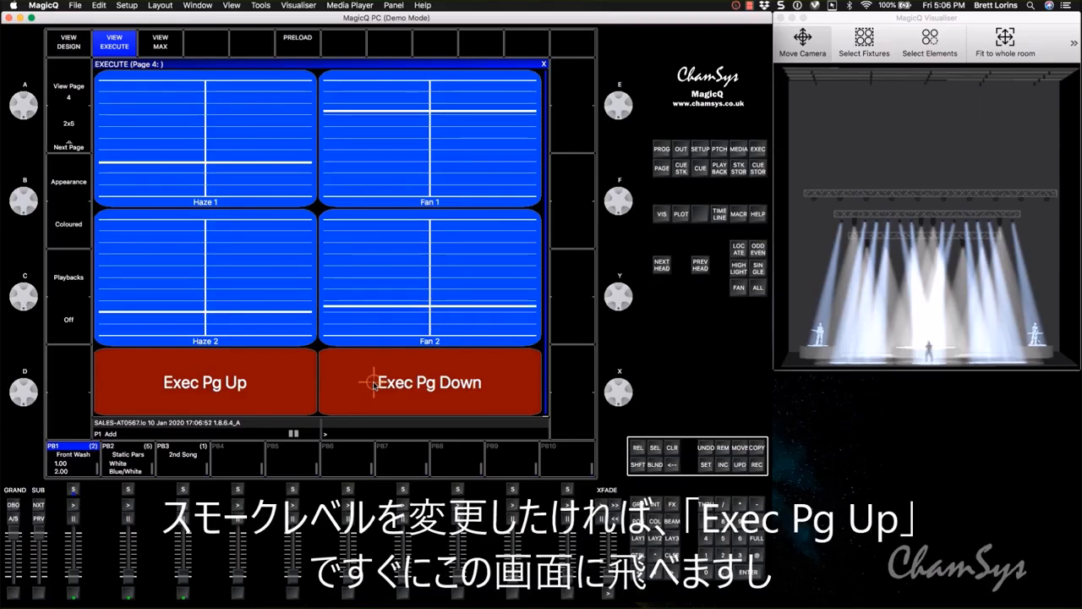
left_click(263, 391)
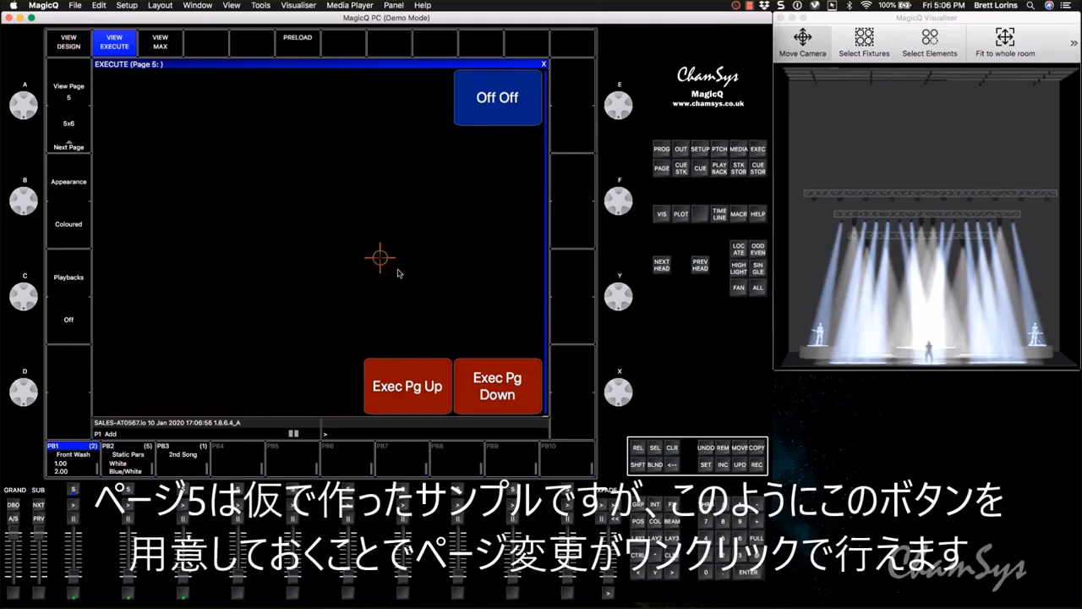
left_click(502, 390)
left_click(500, 388)
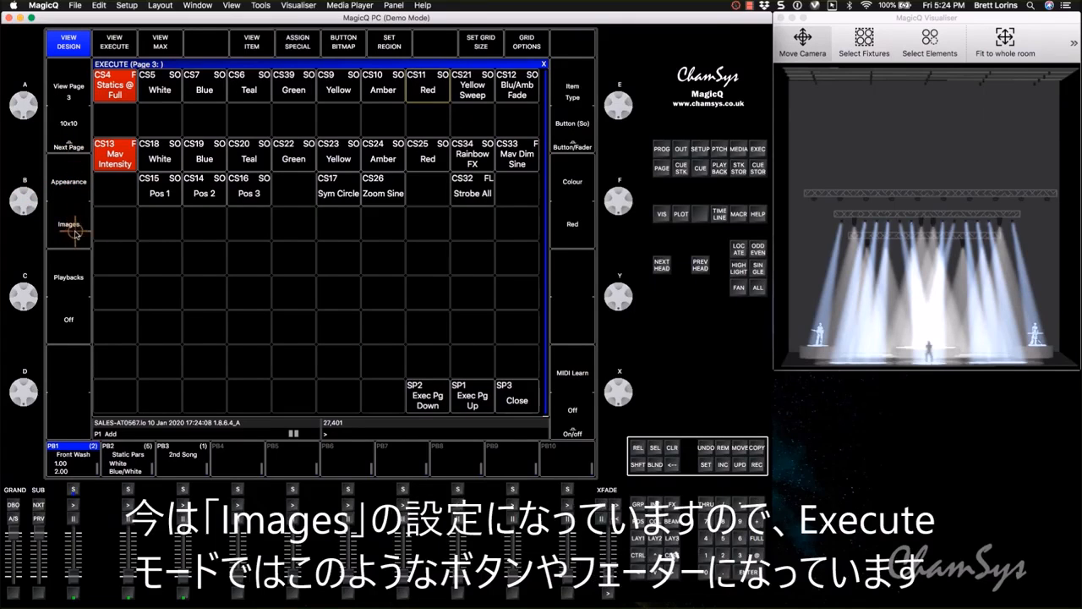
- Check the current button and fader look in the Execute view, set the Design view's appearance to Coloured, and show the Execute view
left_click(112, 49)
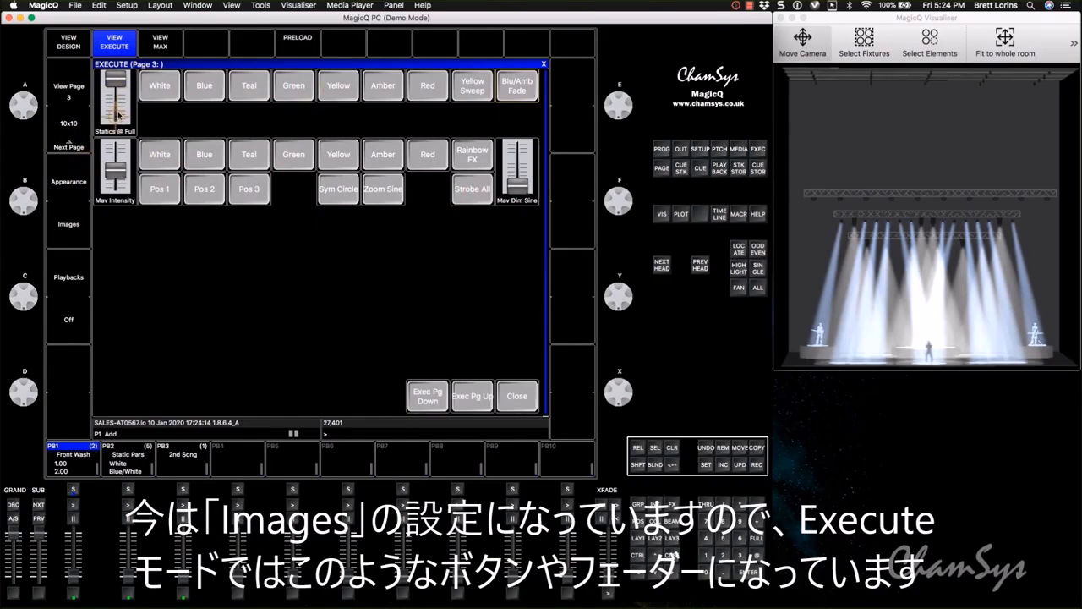
left_click(68, 41)
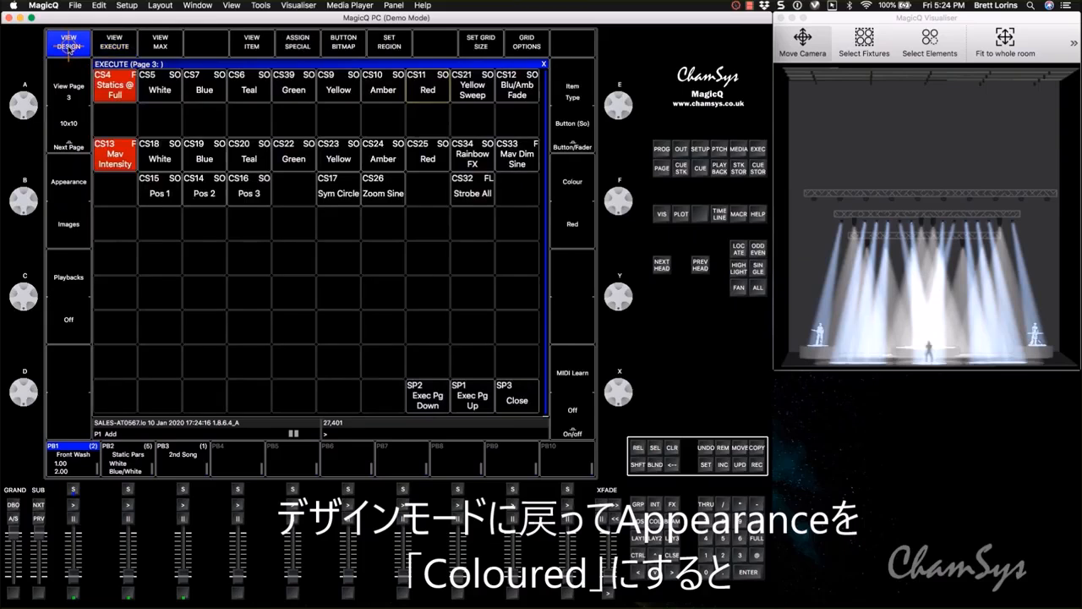
left_click(71, 225)
left_click(114, 44)
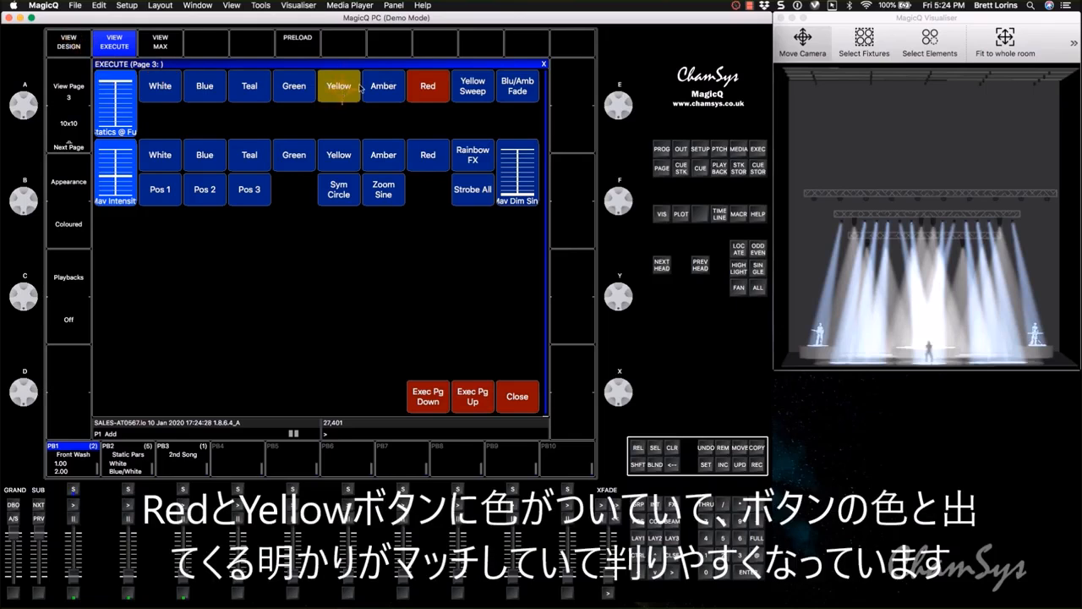
- Activate first-row Red followed by first-row Yellow, and lower the Mav Intensity fader to zero
left_click(426, 85)
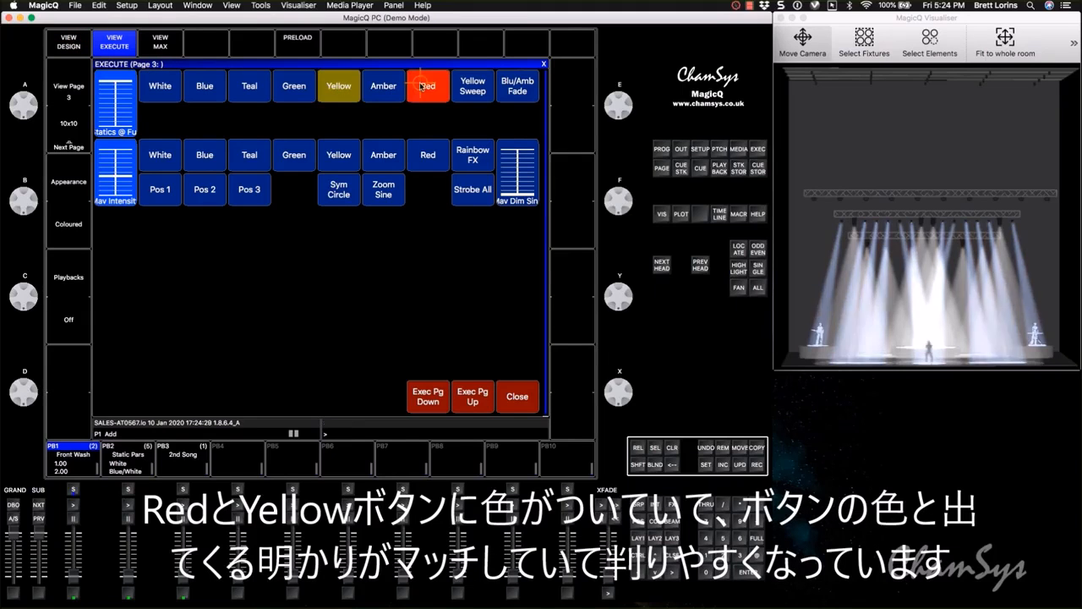
left_click(339, 87)
left_click_drag(124, 185, 123, 215)
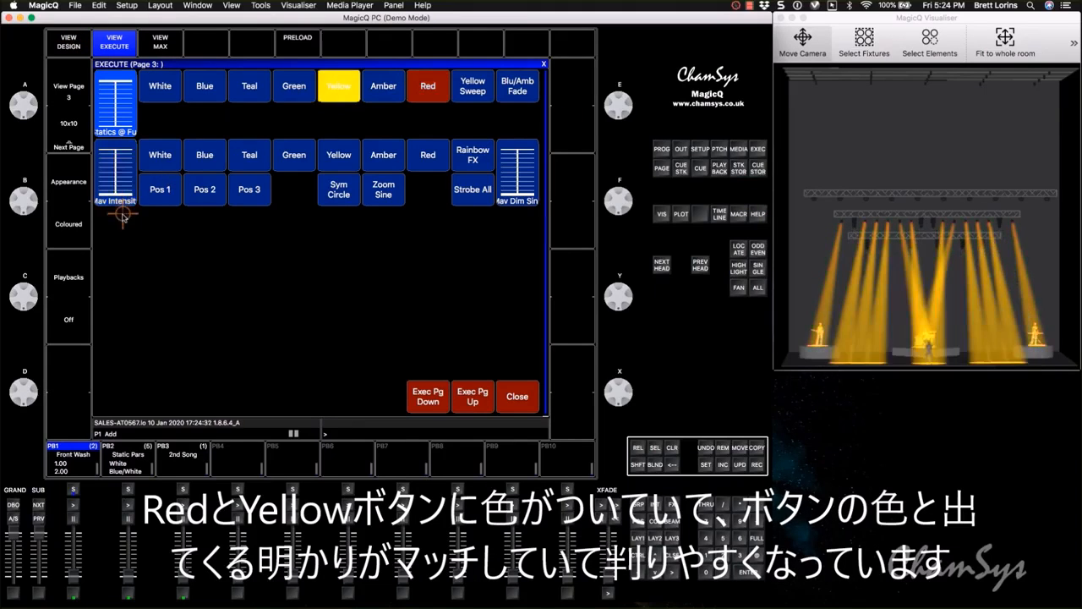
- In the Design view, set the first-row Green button's colour to Green, and show the grid in the Execute view
left_click(72, 44)
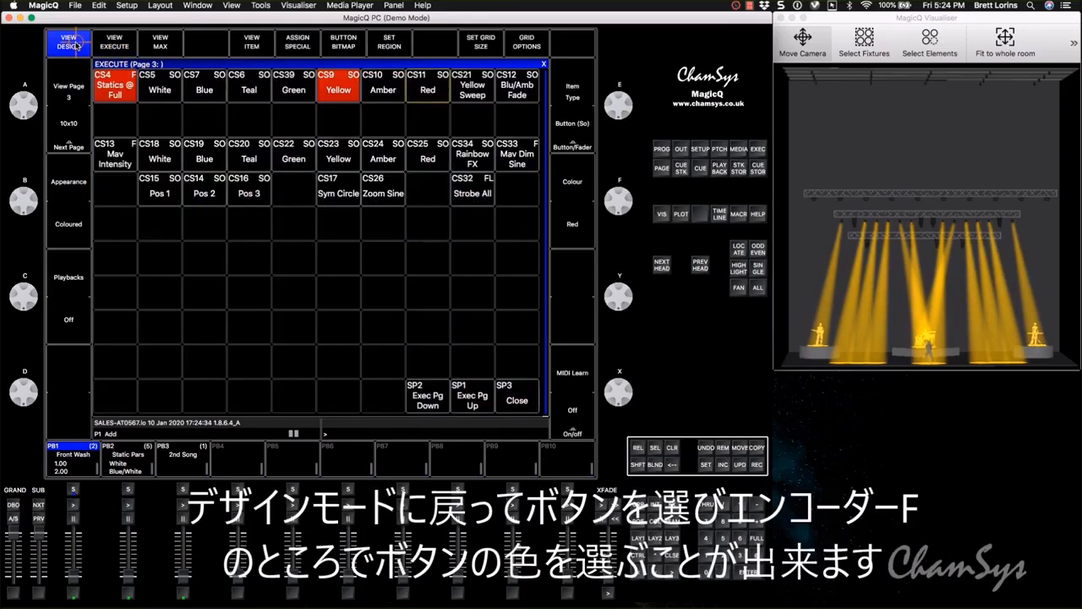
left_click(291, 92)
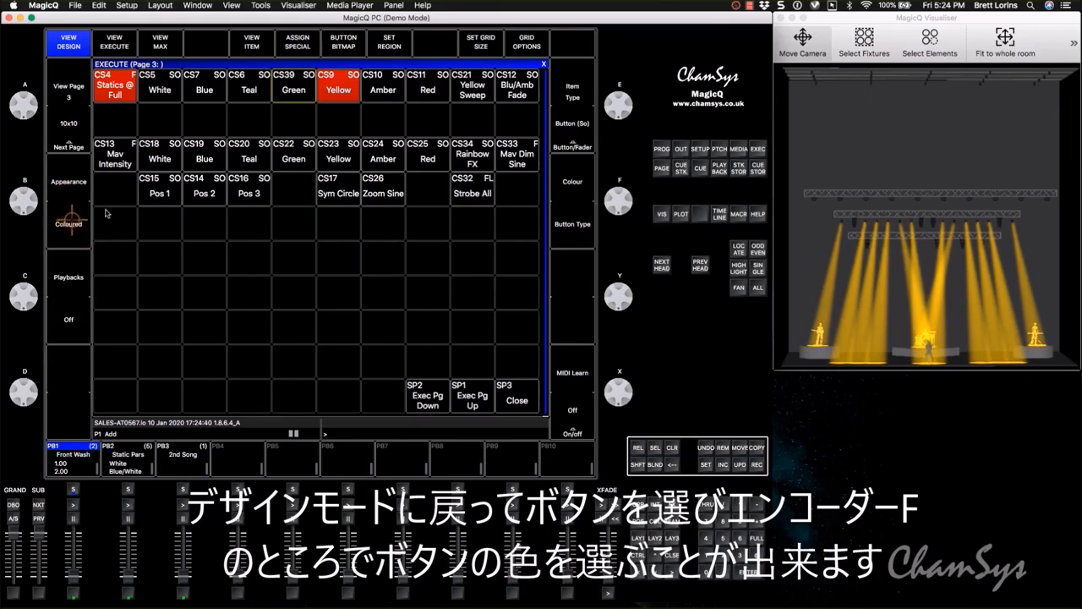
left_click(571, 220)
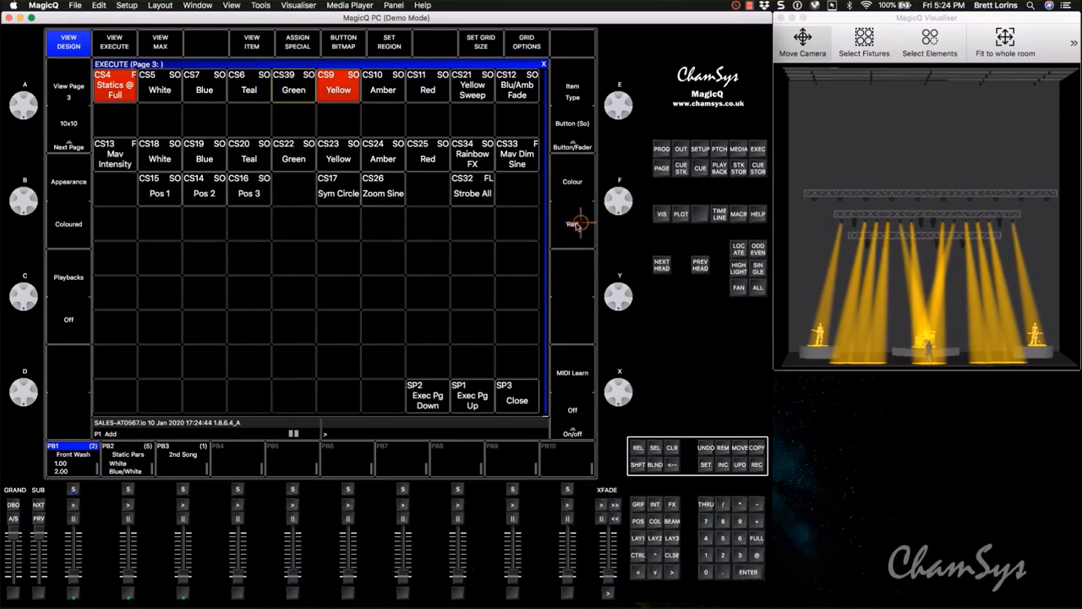
left_click(570, 227)
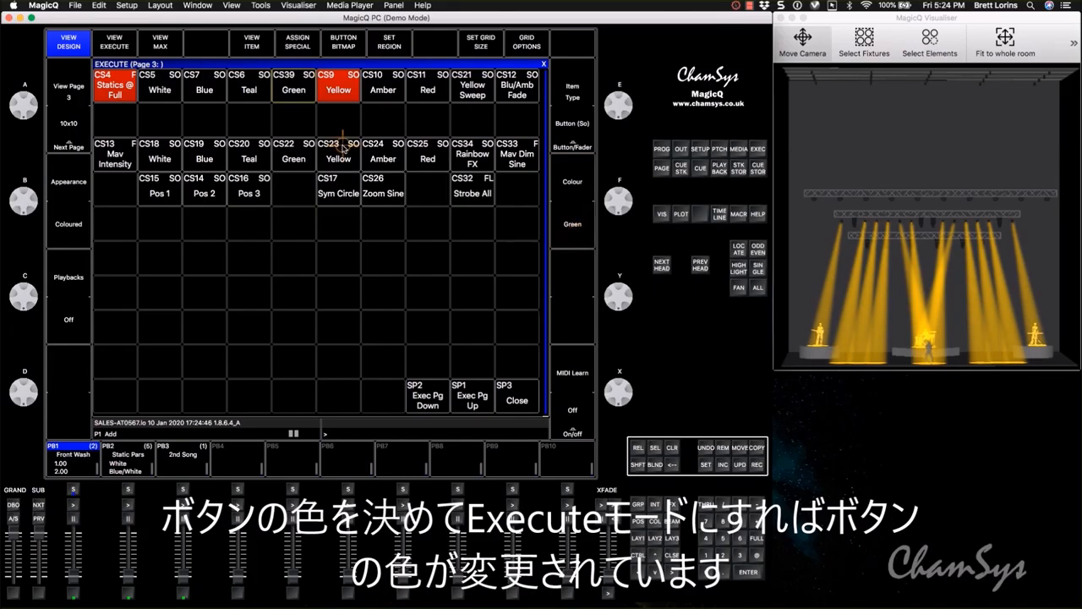
left_click(129, 42)
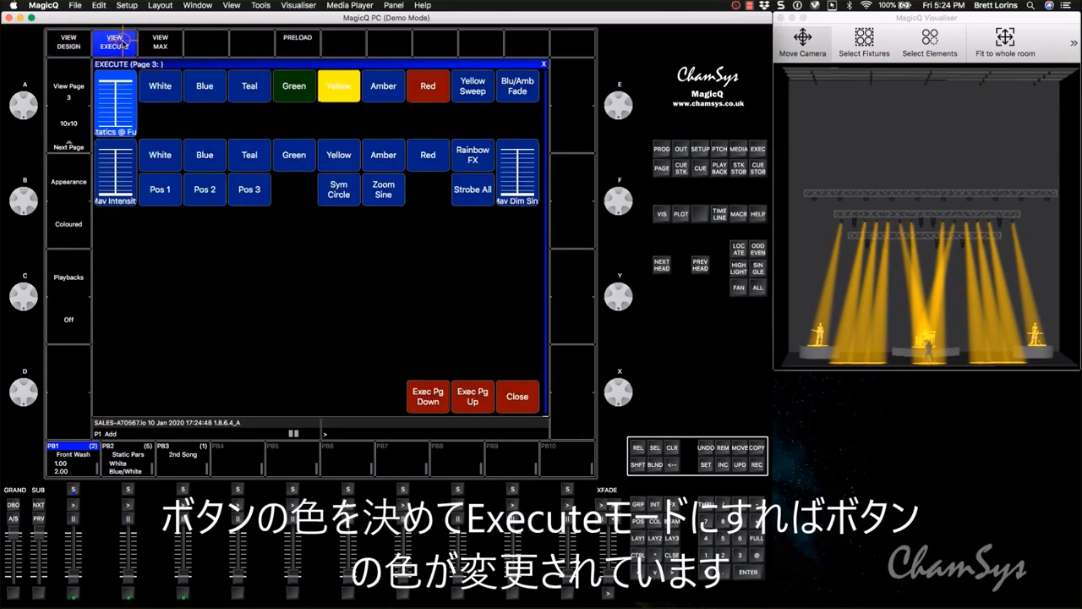
- In the Design view, set the first-row Teal button's colour to Cyan, and show the grid in the Execute view
left_click(69, 42)
left_click(577, 234)
left_click(578, 235)
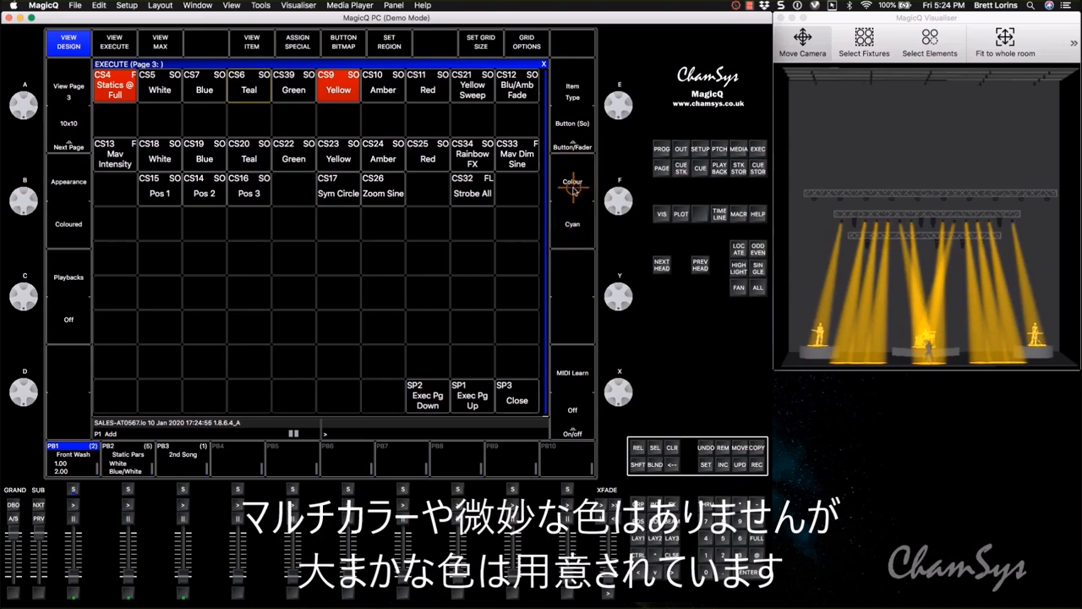
left_click(120, 44)
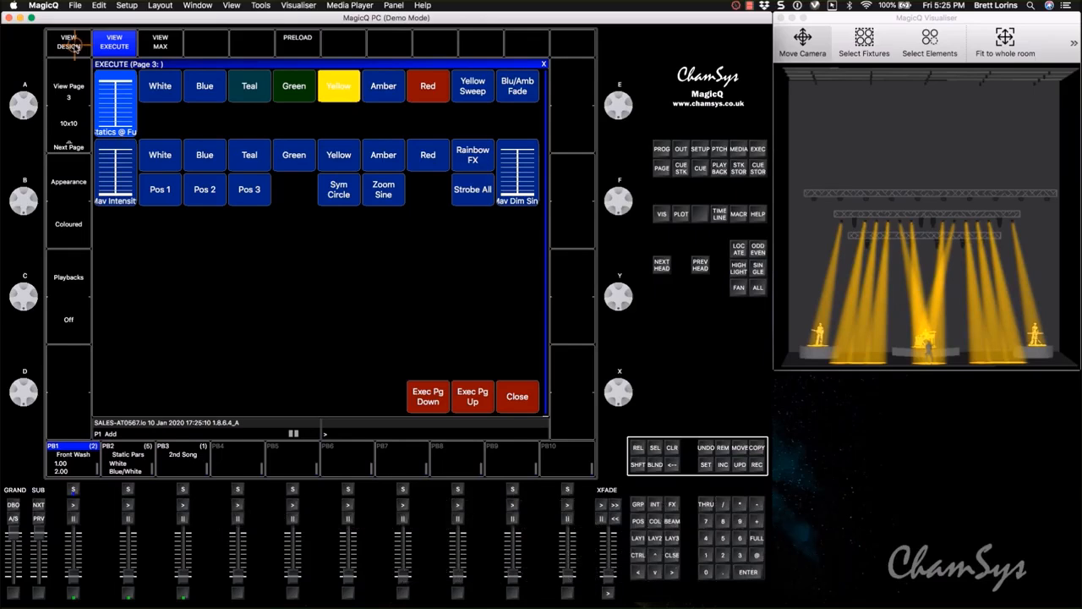
- Compare the Boxes, Images and Coloured appearances of the grid in the Execute view, ending on Coloured
left_click(64, 224)
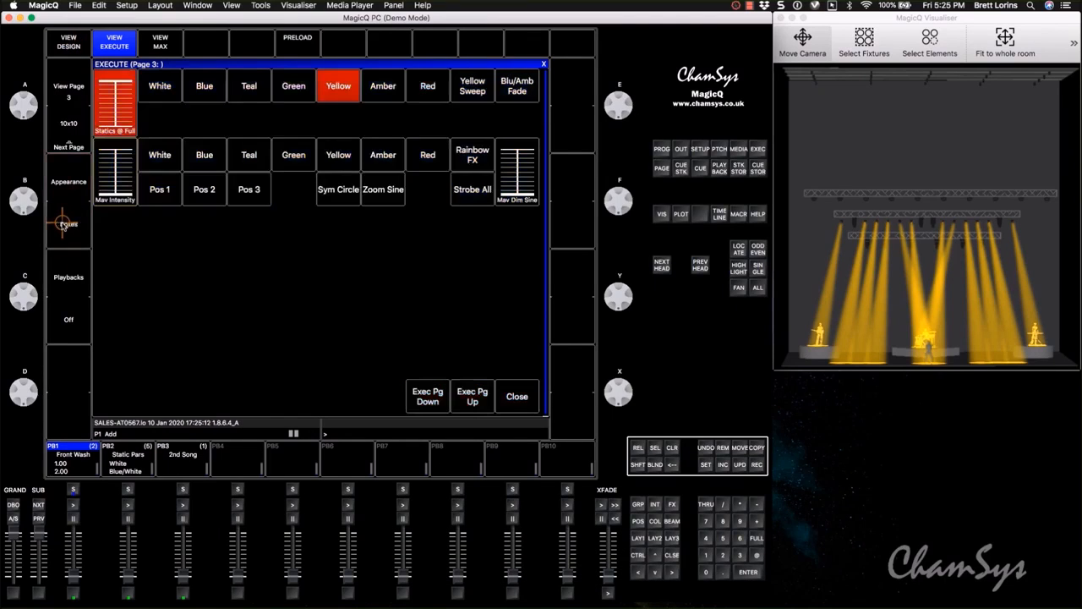
left_click(64, 227)
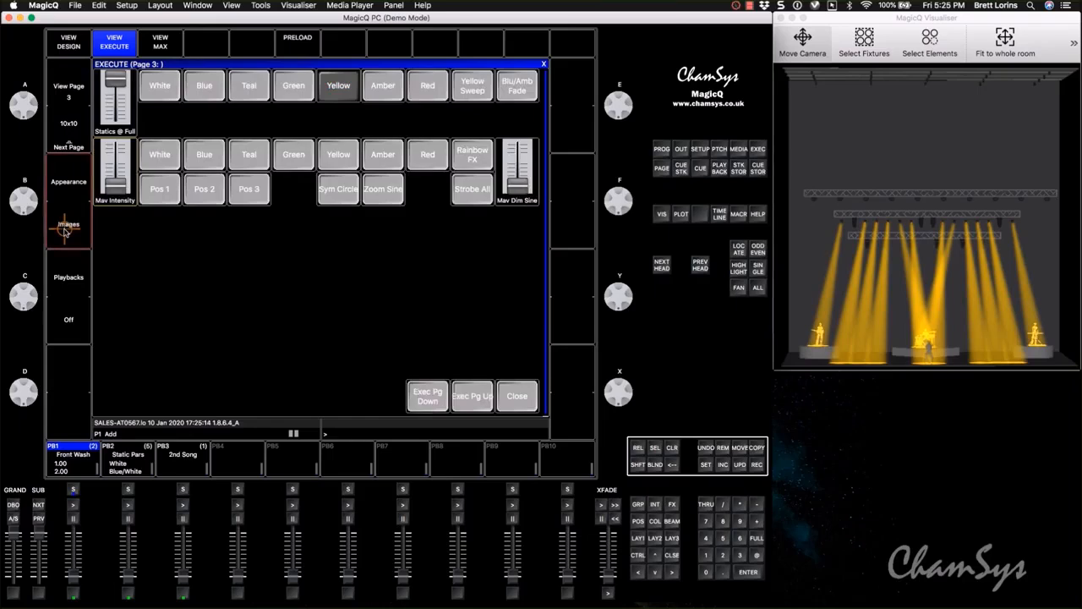
left_click(66, 230)
left_click(65, 228)
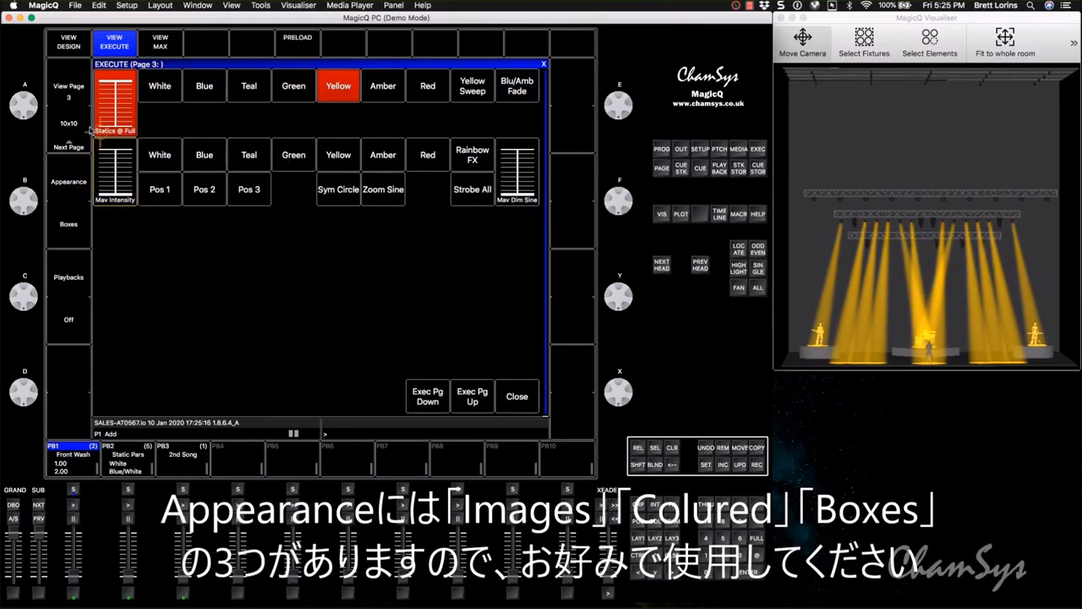
left_click(68, 226)
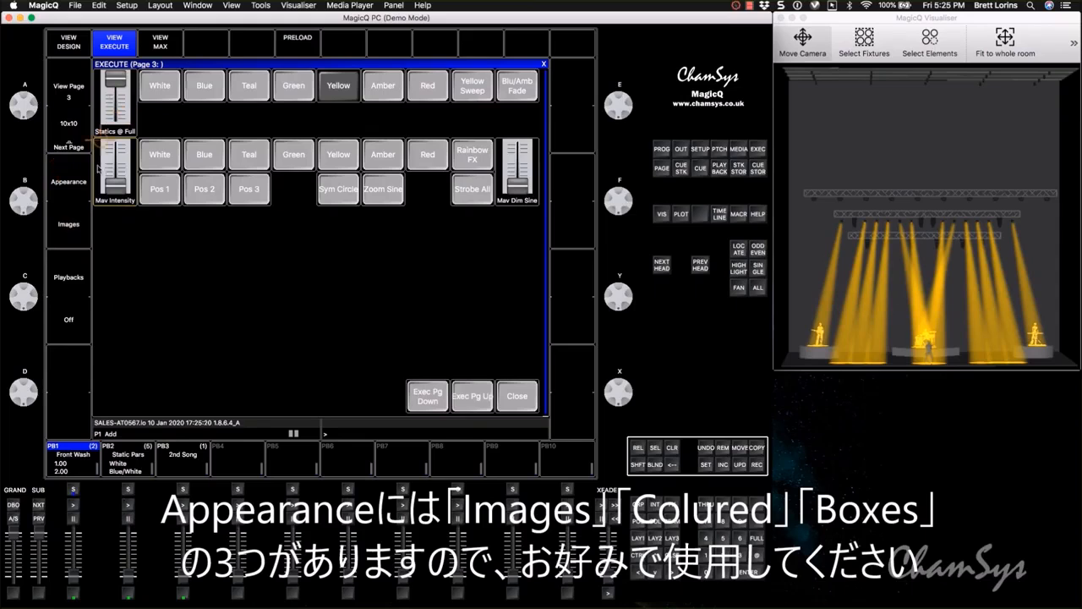
left_click(72, 226)
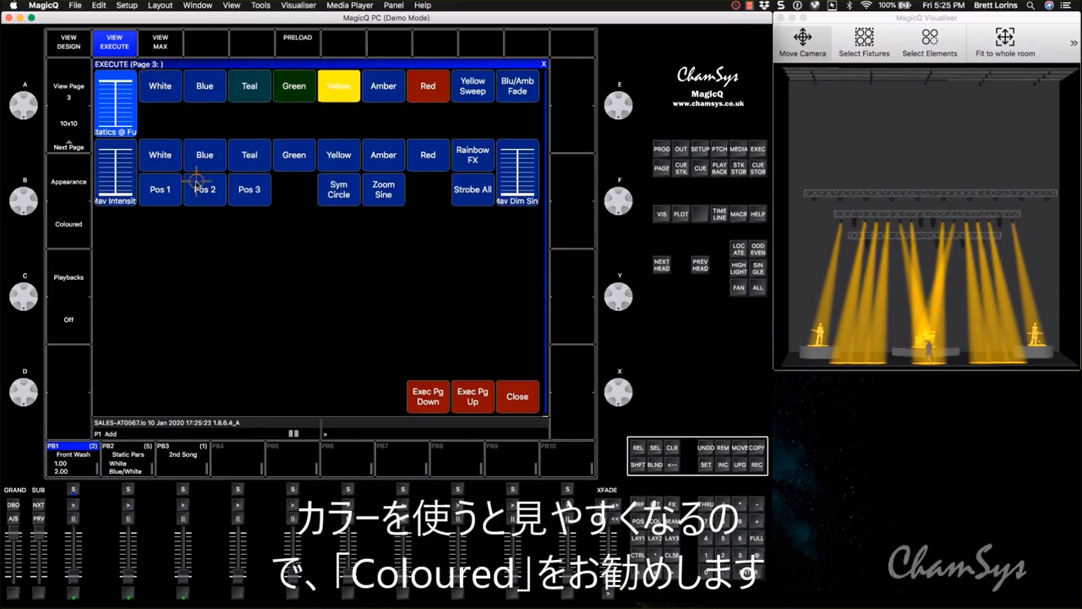